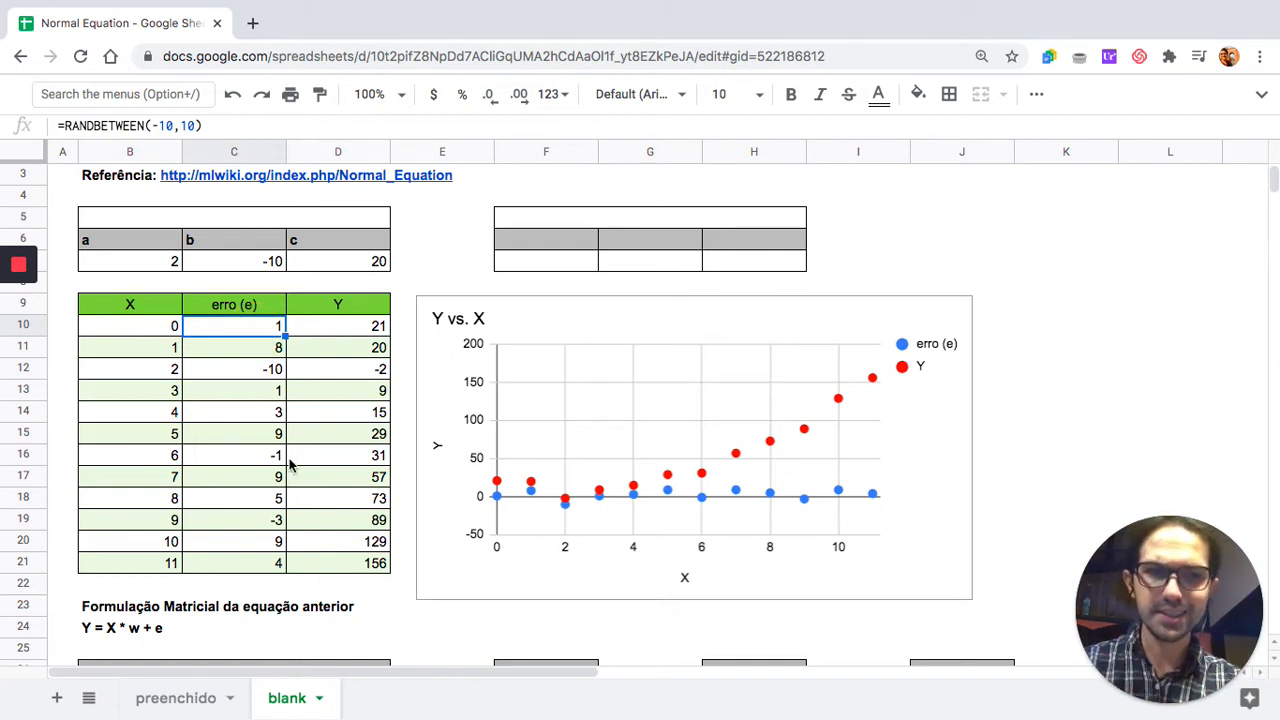
- Replace the random-number formulas in the erro (e) column, C10:C21, with their static values using a values-only paste
{"action": "key", "text": "shift+Down"}
{"action": "key", "text": "shift+Down"}
{"action": "key", "text": "shift+Down"}
{"action": "key", "text": "shift+Down"}
{"action": "key", "text": "shift+Down"}
{"action": "key", "text": "shift+Down"}
{"action": "key", "text": "shift+Down"}
{"action": "key", "text": "shift+Down"}
{"action": "key", "text": "shift+Down"}
{"action": "key", "text": "shift+Down"}
{"action": "key", "text": "shift+Down"}
{"action": "key", "text": "shift+Down"}
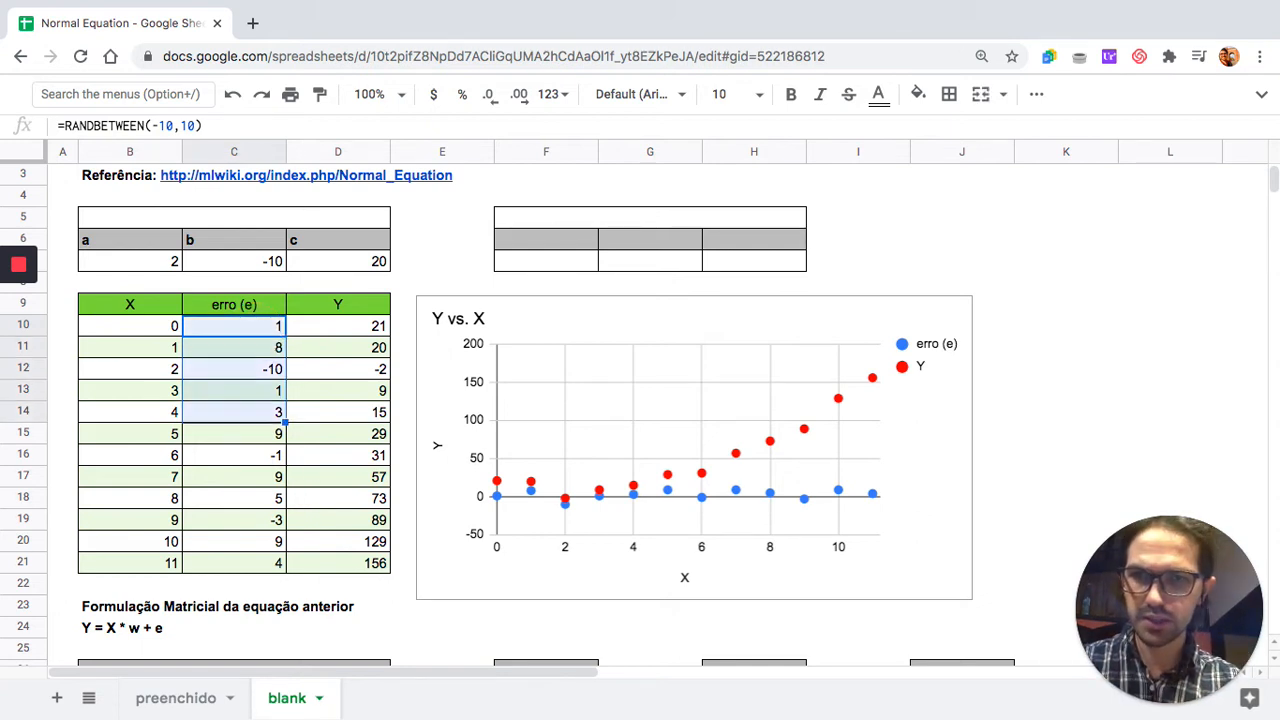
{"action": "key", "text": "shift+Up"}
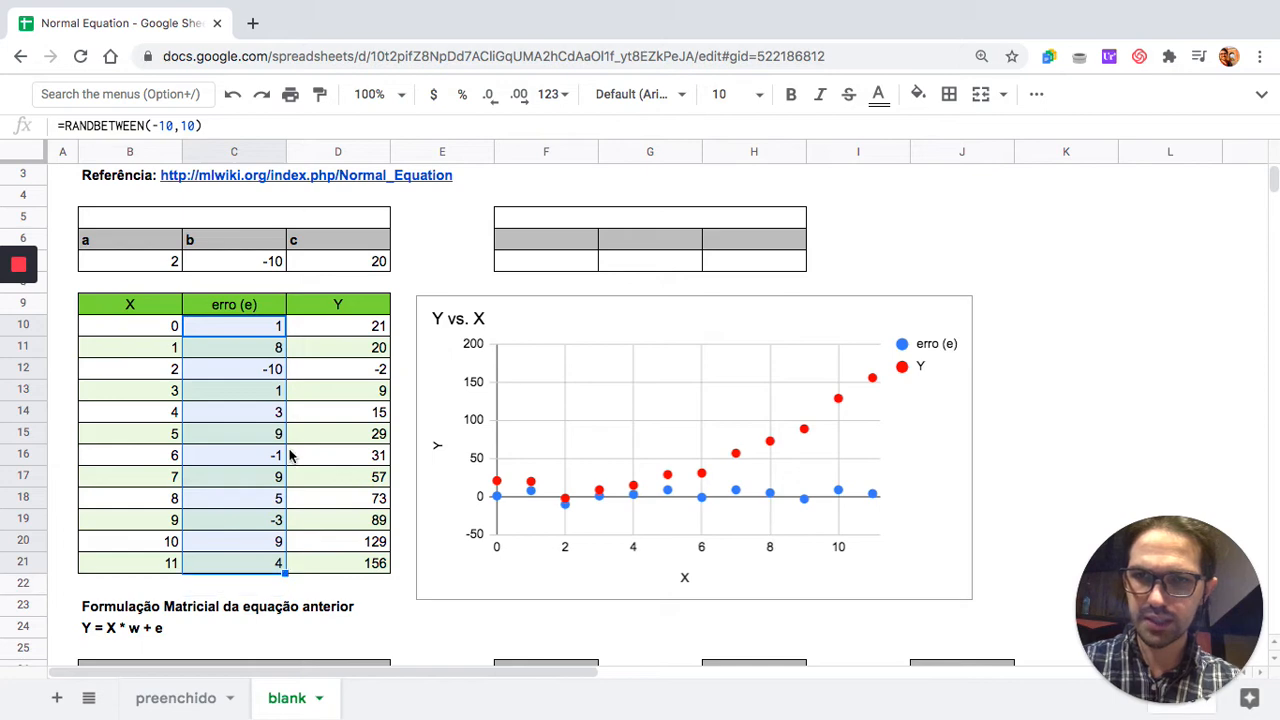
{"action": "key", "text": "super+c"}
{"action": "left_click", "coordinate": [255, 327]}
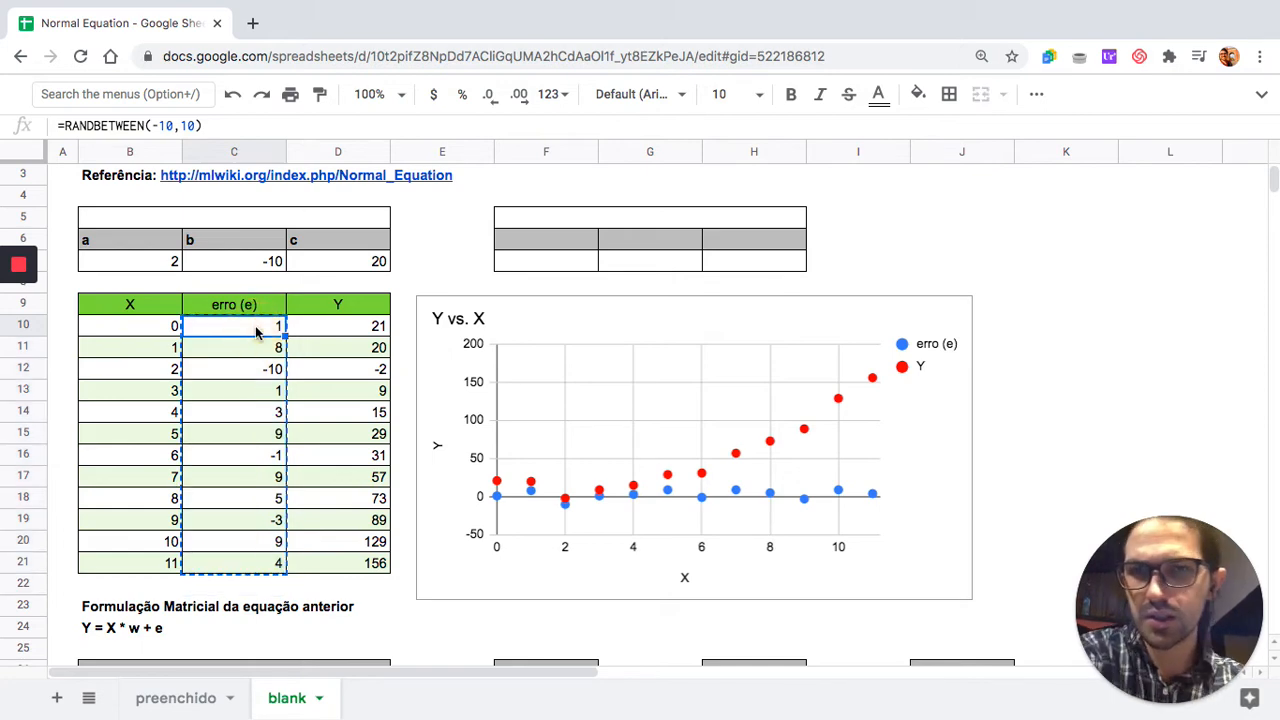
{"action": "right_click", "coordinate": [255, 325]}
{"action": "mouse_move", "coordinate": [388, 258]}
{"action": "left_click", "coordinate": [578, 262]}
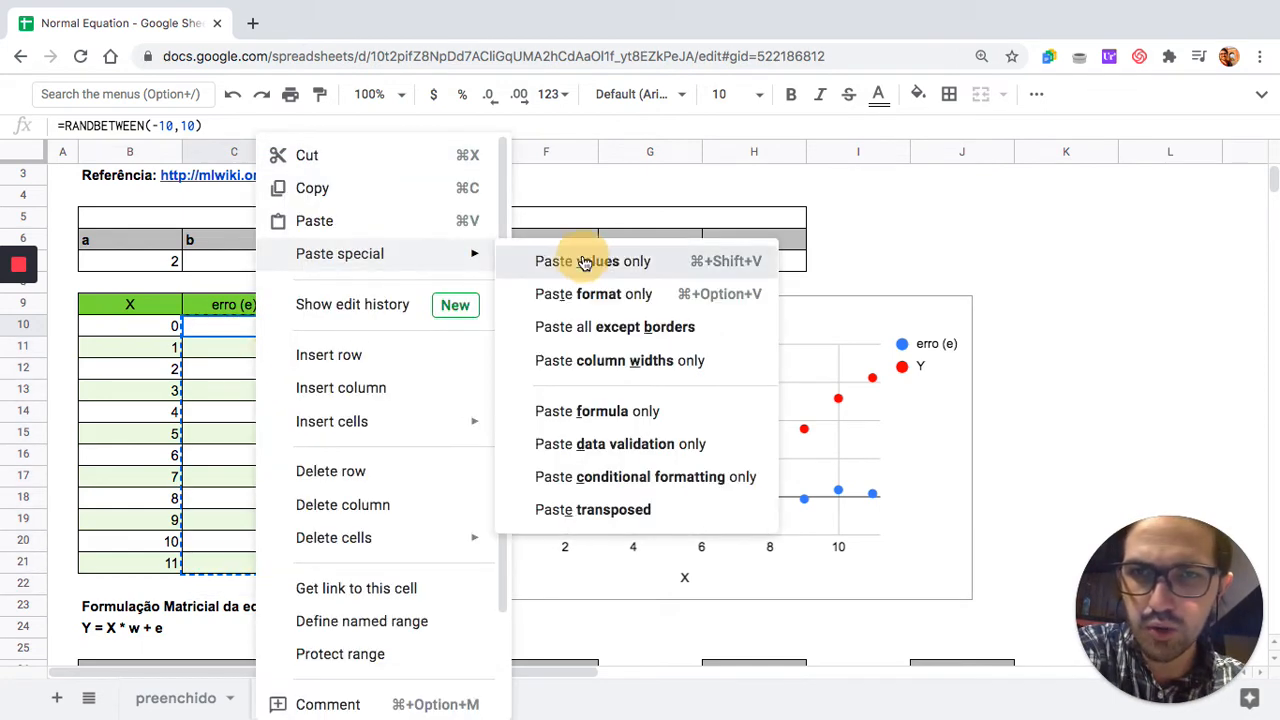
{"action": "left_click", "coordinate": [286, 432]}
- Fill the empty third column of the X matrix, D27:D38, with the value 1 in every row
{"action": "scroll", "coordinate": [324, 516], "scroll_direction": "down", "scroll_amount": 4}
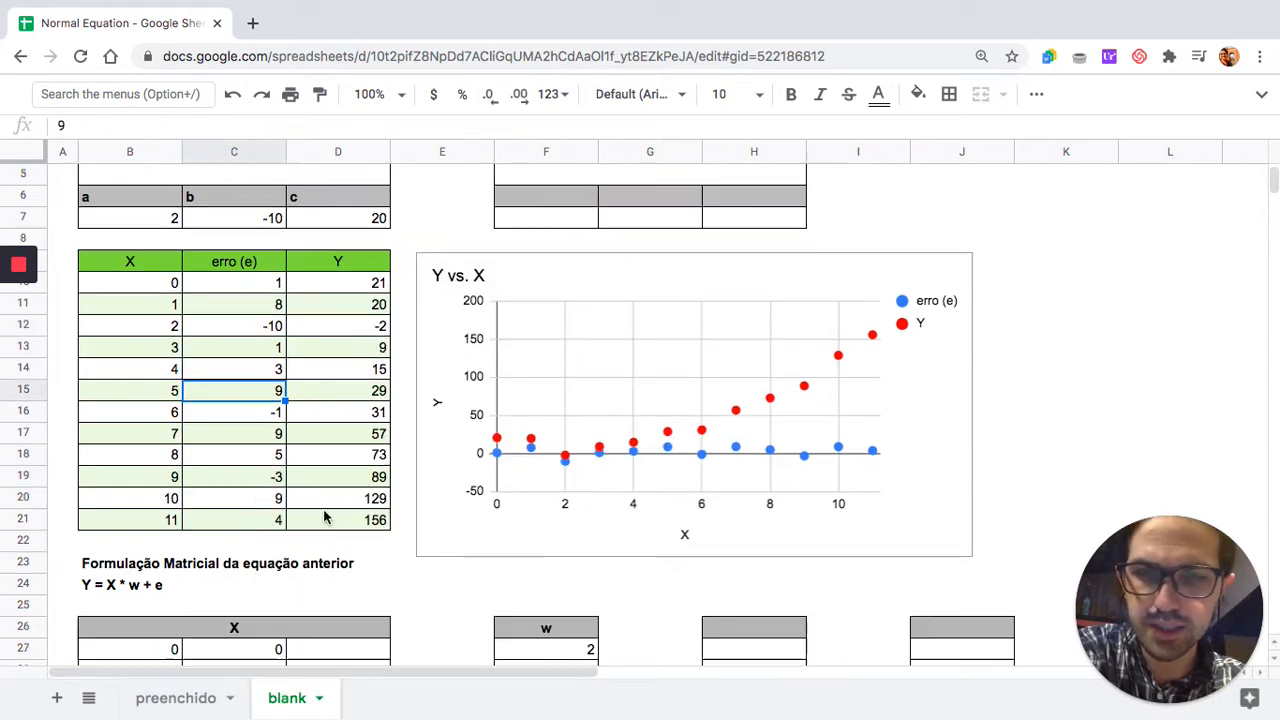
{"action": "scroll", "coordinate": [324, 516], "scroll_direction": "down", "scroll_amount": 4}
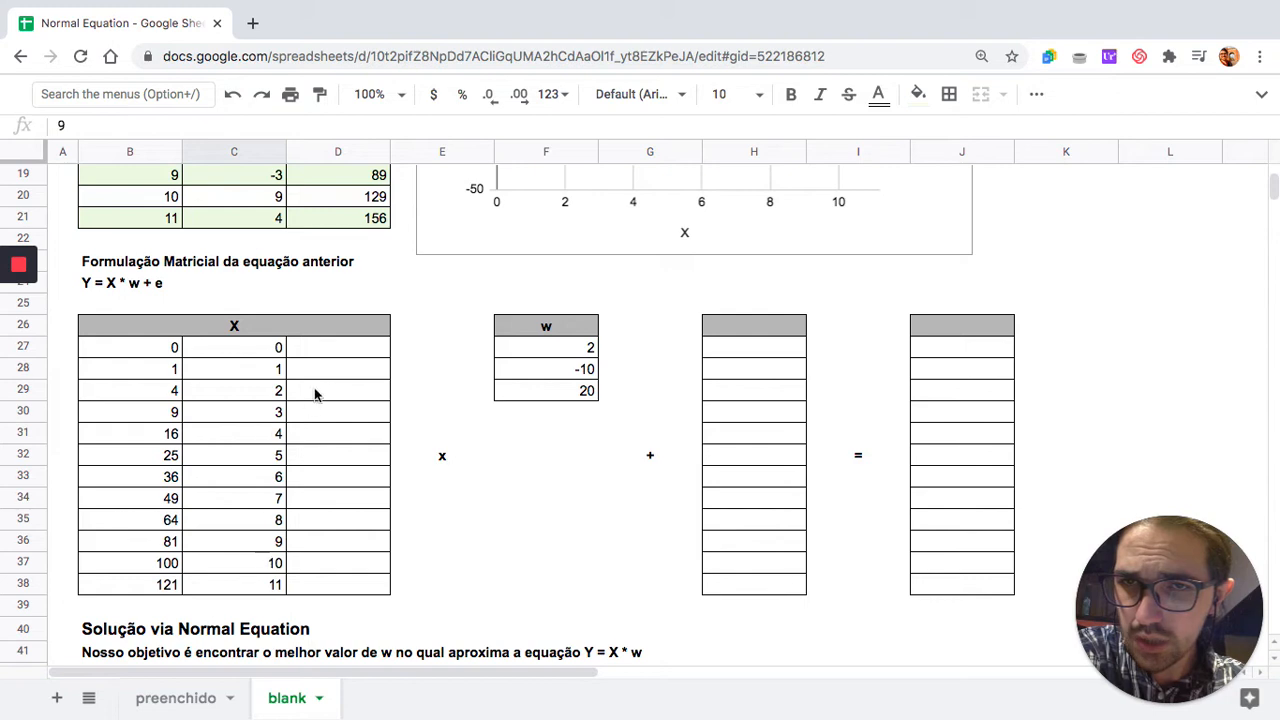
{"action": "left_click", "coordinate": [329, 347]}
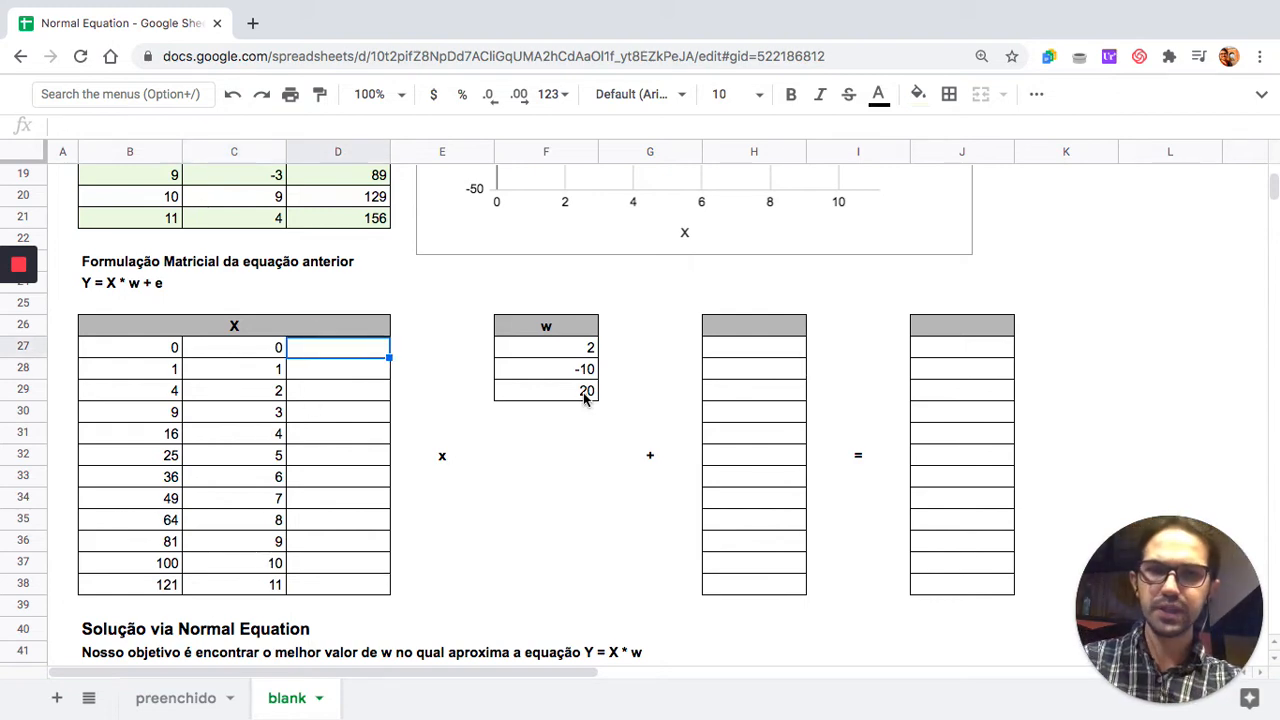
{"action": "type", "text": "1"}
{"action": "key", "text": "Return"}
{"action": "type", "text": "1"}
{"action": "key", "text": "Return"}
{"action": "type", "text": "1"}
{"action": "key", "text": "Return"}
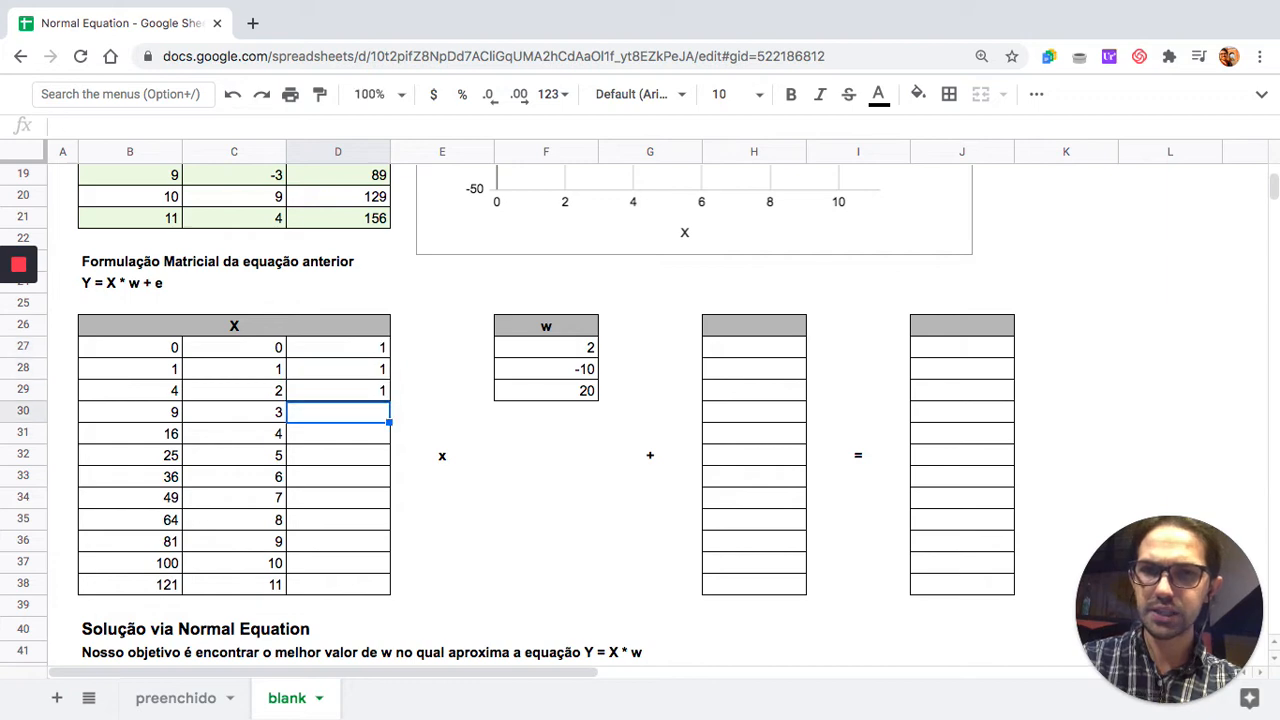
{"action": "type", "text": "1 1 1 1 1 1 1 1"}
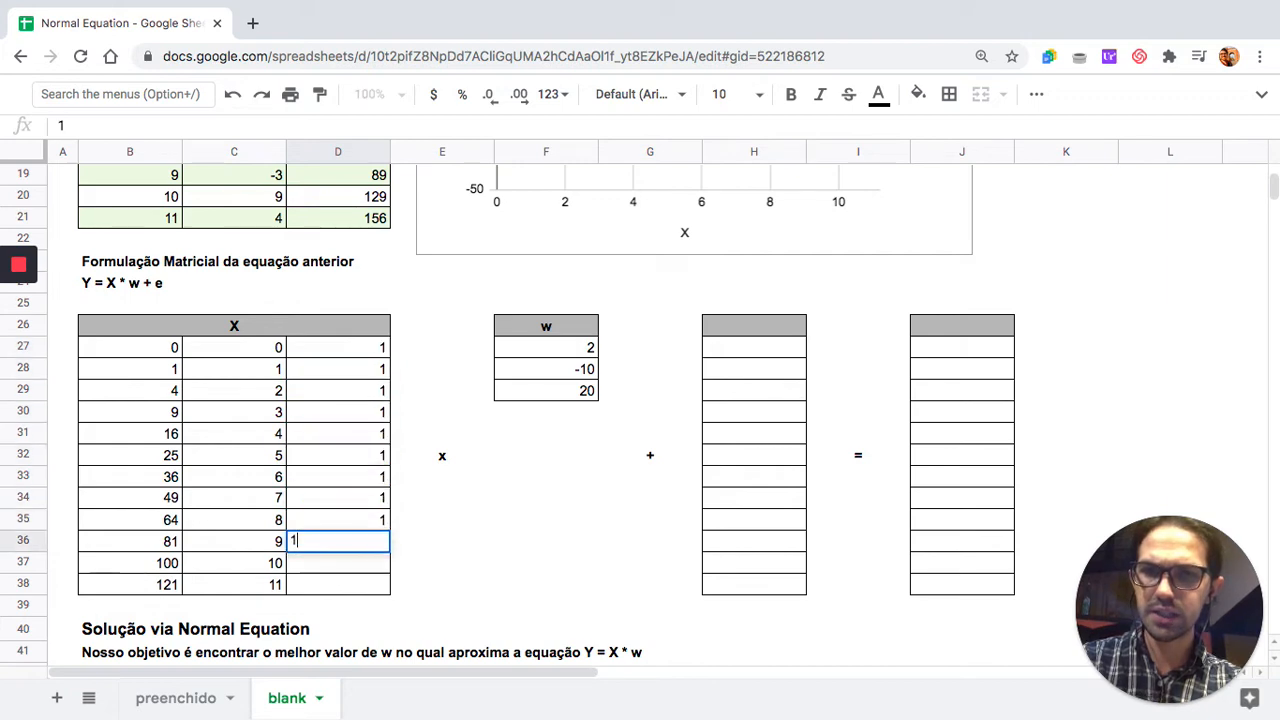
{"action": "key", "text": "Return"}
{"action": "type", "text": "1"}
{"action": "key", "text": "Return"}
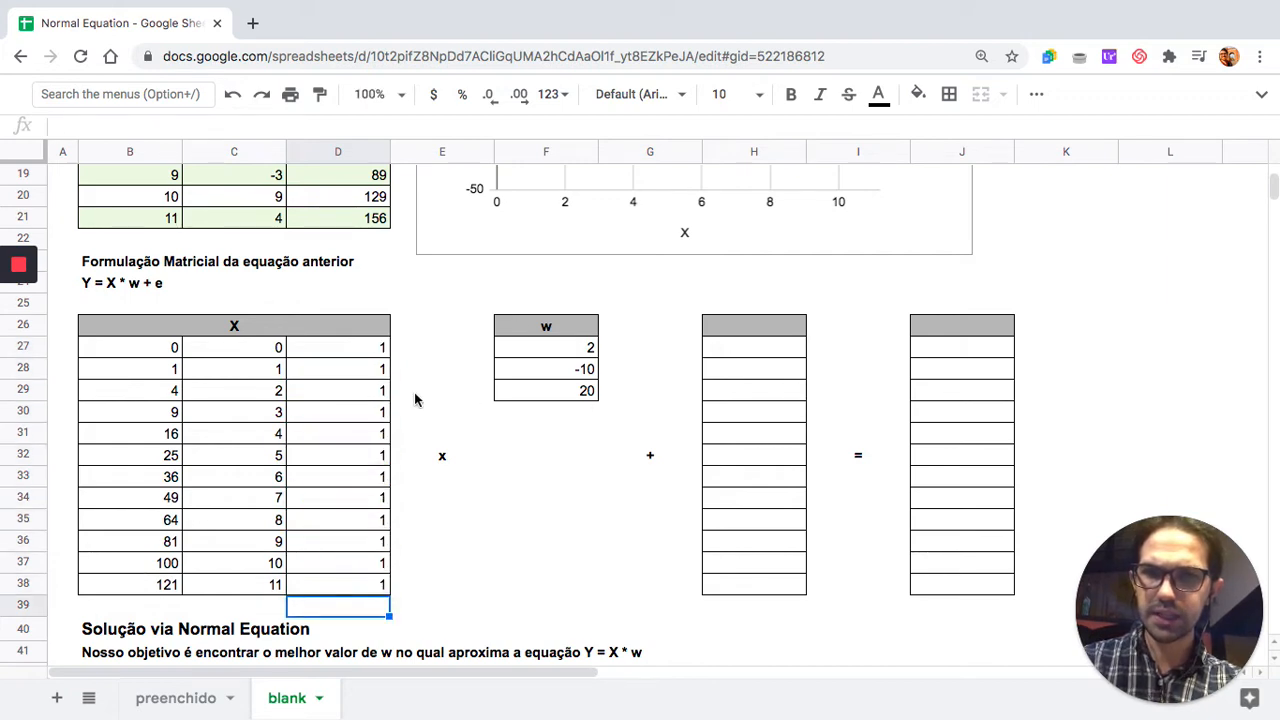
{"action": "left_click_drag", "start_coordinate": [571, 338], "coordinate": [564, 404]}
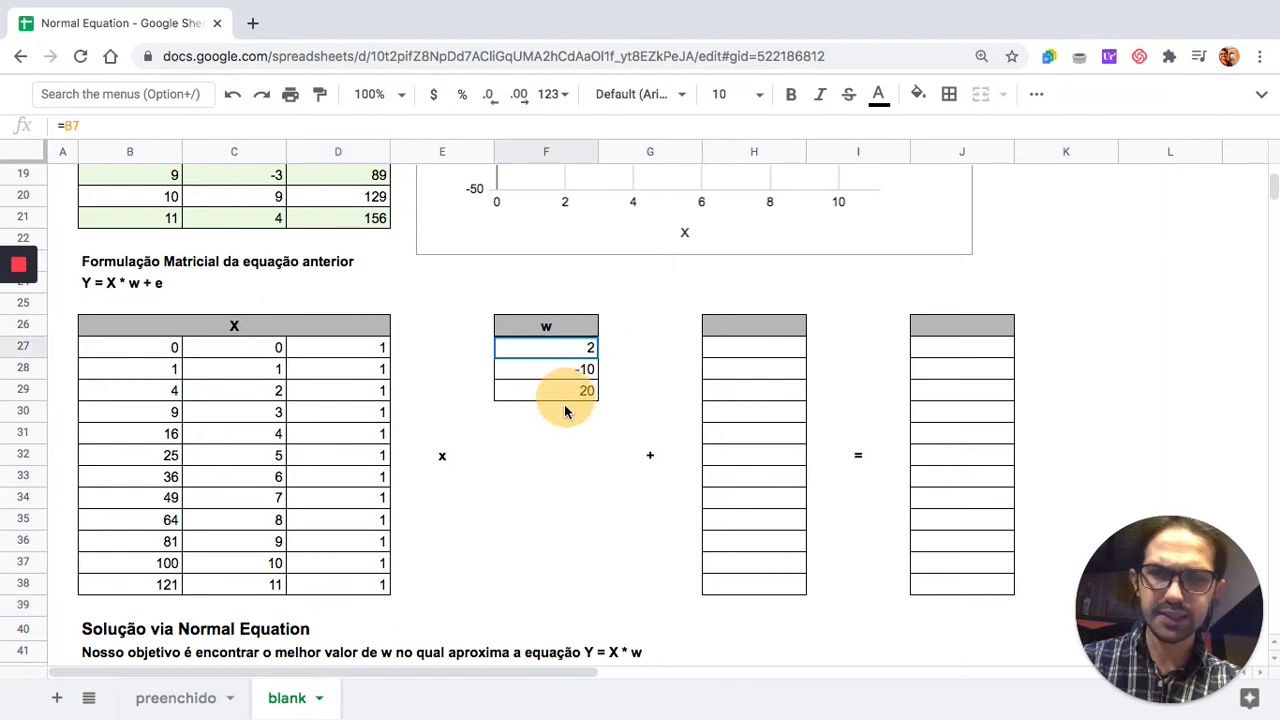
{"action": "left_click_drag", "start_coordinate": [157, 349], "coordinate": [340, 568]}
{"action": "scroll", "coordinate": [340, 568], "scroll_direction": "up", "scroll_amount": 5}
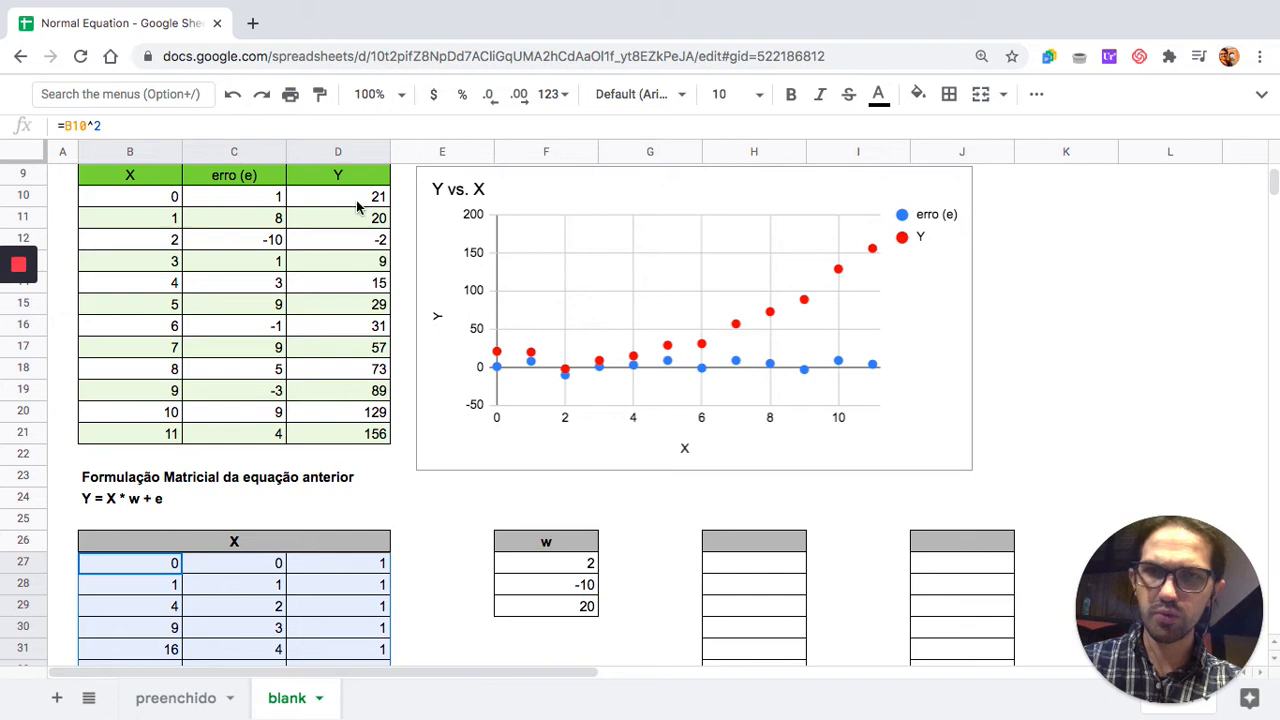
- Label the two blank matrix headers in row 26: "e" in H26 and "Y" in J26
{"action": "scroll", "coordinate": [372, 215], "scroll_direction": "down", "scroll_amount": 2}
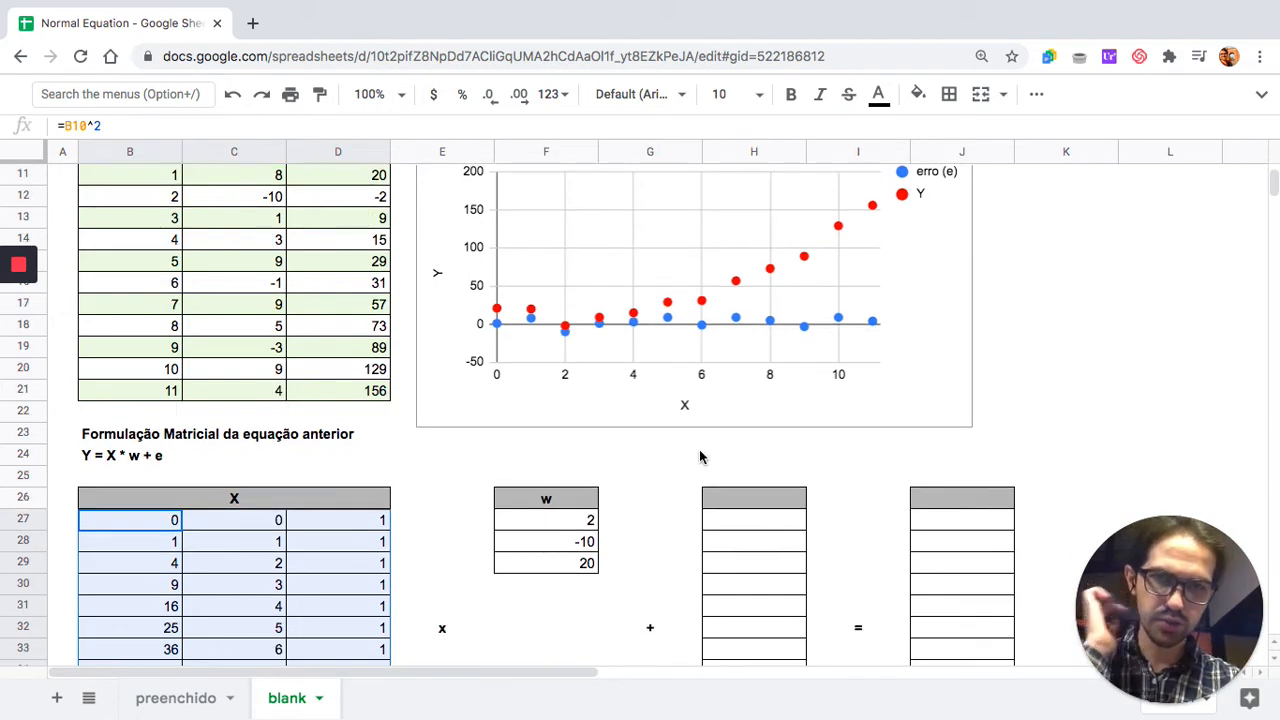
{"action": "left_click", "coordinate": [738, 502]}
{"action": "type", "text": "e"}
{"action": "left_click", "coordinate": [829, 514]}
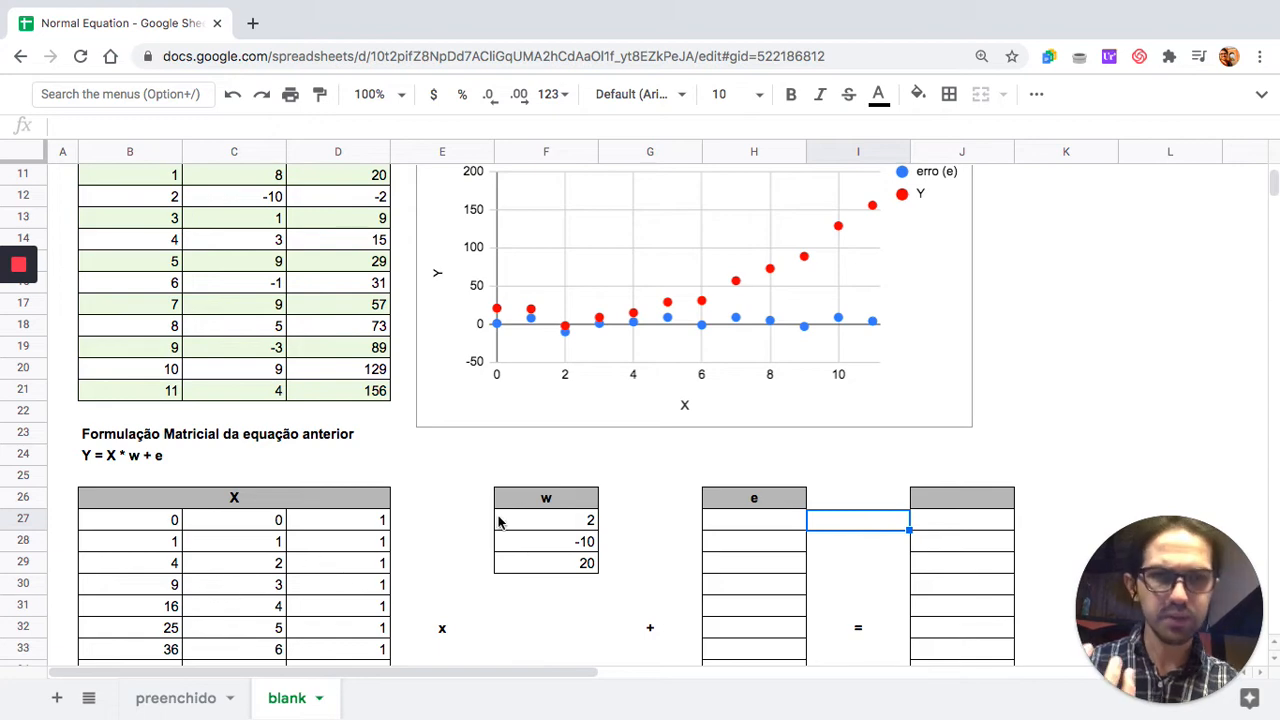
{"action": "scroll", "coordinate": [700, 540], "scroll_direction": "down", "scroll_amount": 2}
{"action": "left_click", "coordinate": [987, 458]}
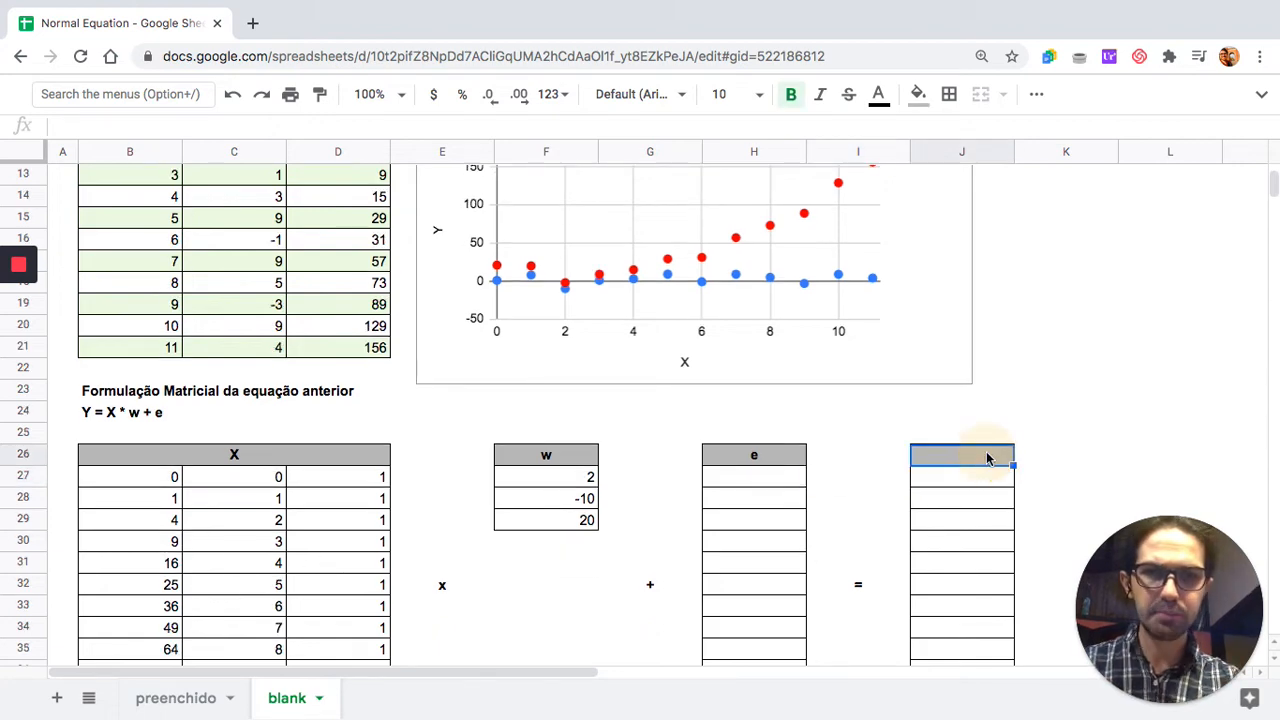
{"action": "type", "text": "Y"}
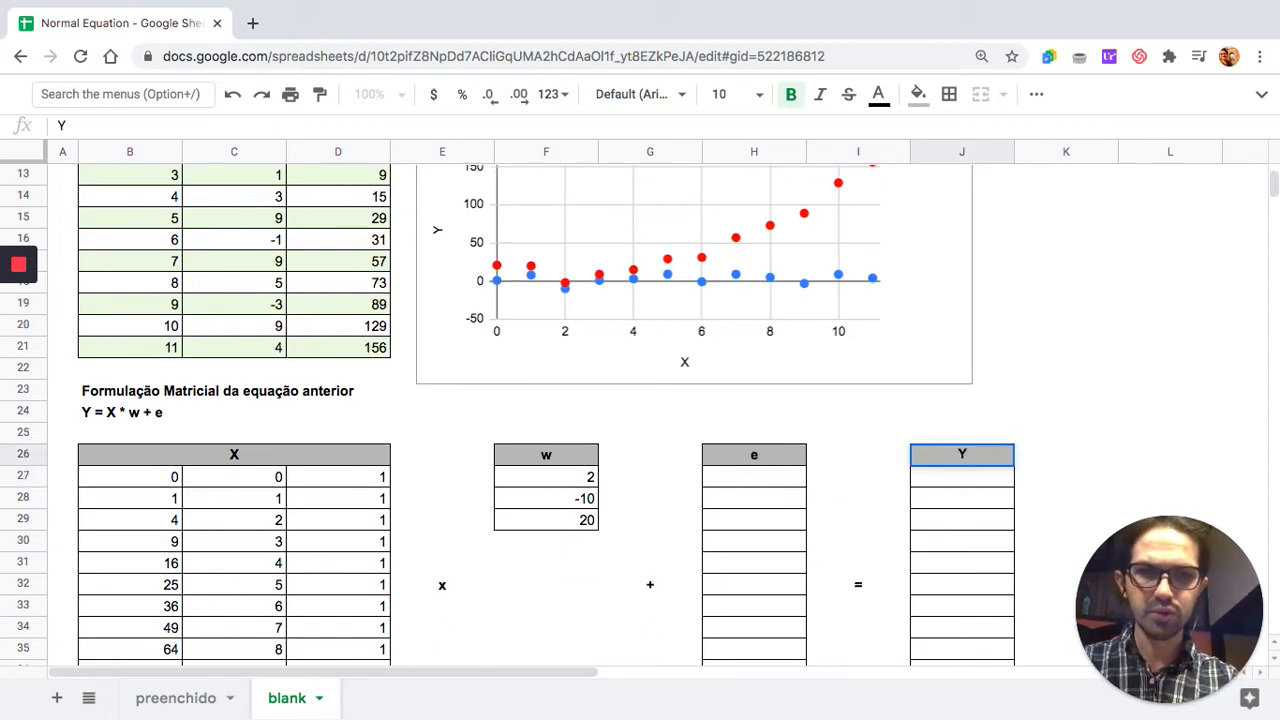
{"action": "key", "text": "Return"}
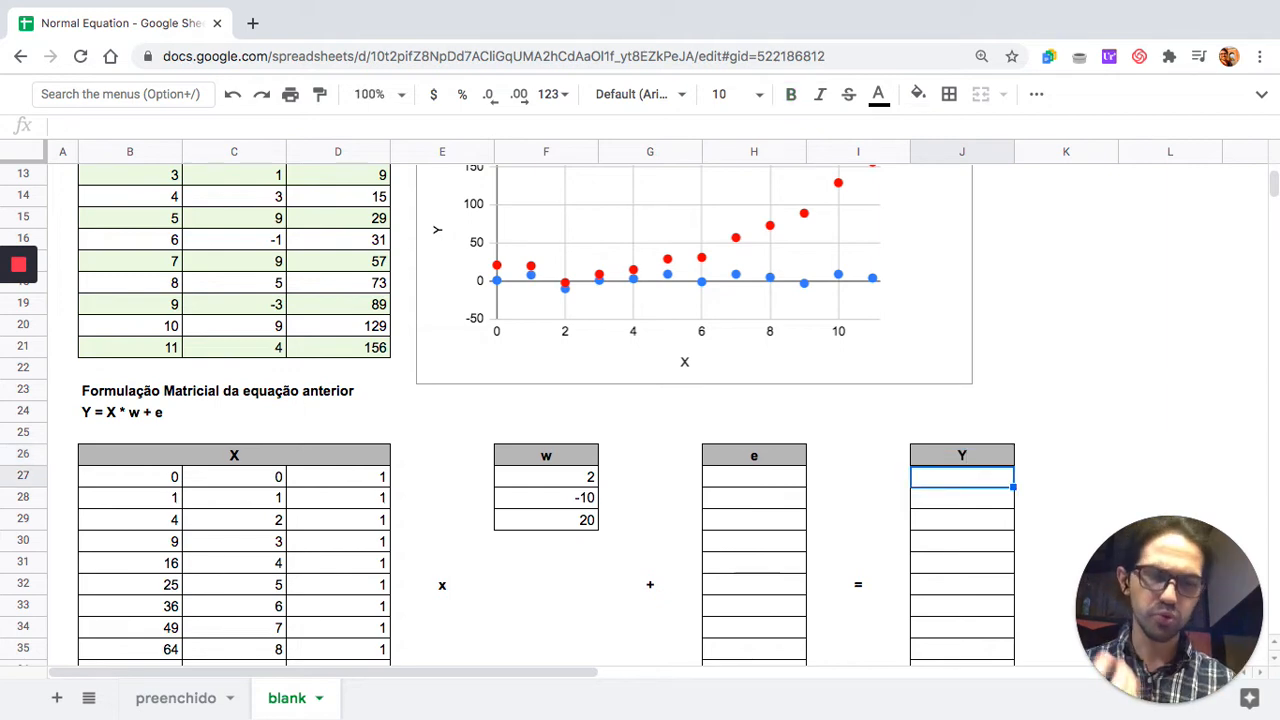
- Compute the product of matrices X and w in J27 with the formula =MMULT(B27:D38,F27:F29)
{"action": "type", "text": "=mm"}
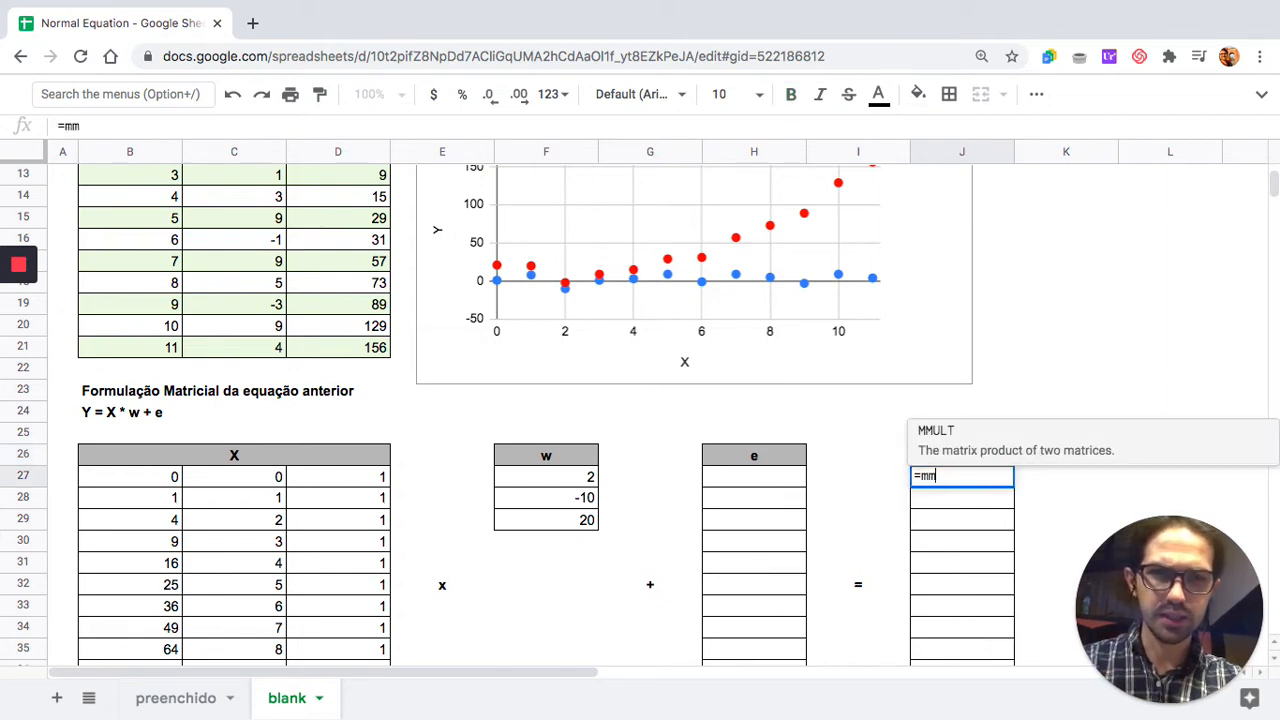
{"action": "left_click", "coordinate": [981, 445]}
{"action": "scroll", "coordinate": [250, 560], "scroll_direction": "down", "scroll_amount": 3}
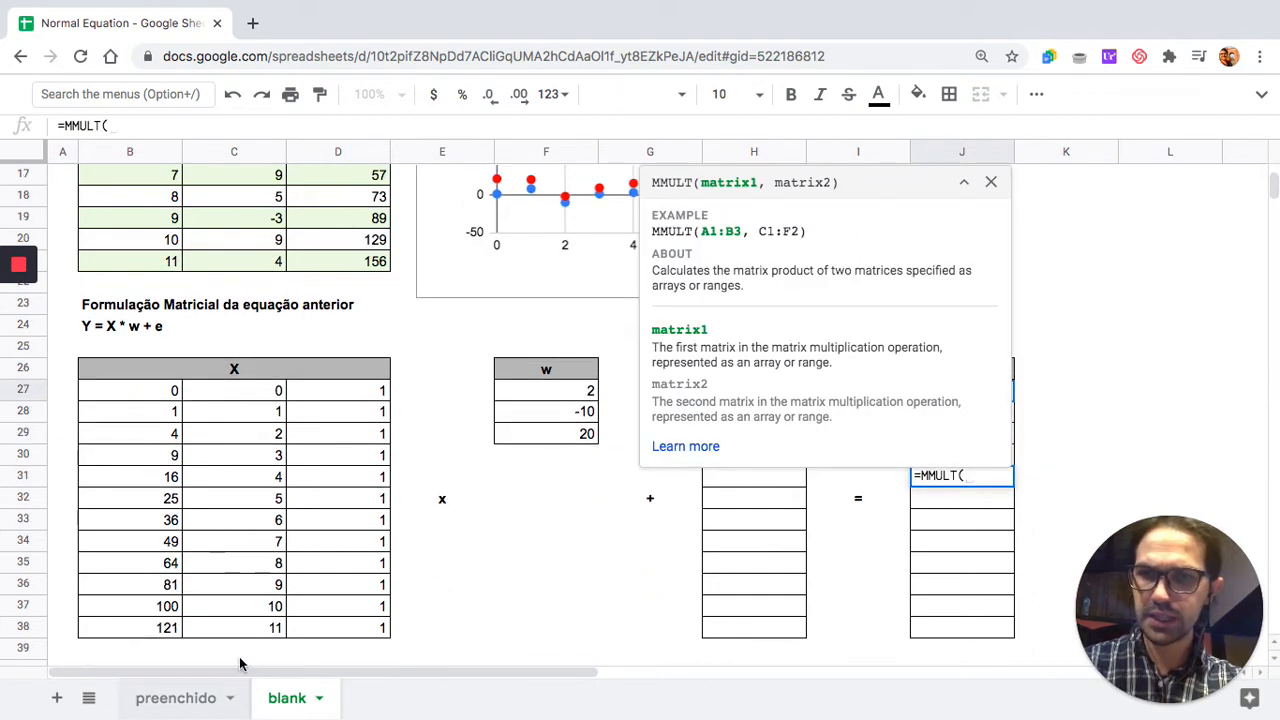
{"action": "left_click_drag", "start_coordinate": [160, 347], "coordinate": [367, 590]}
{"action": "type", "text": "*"}
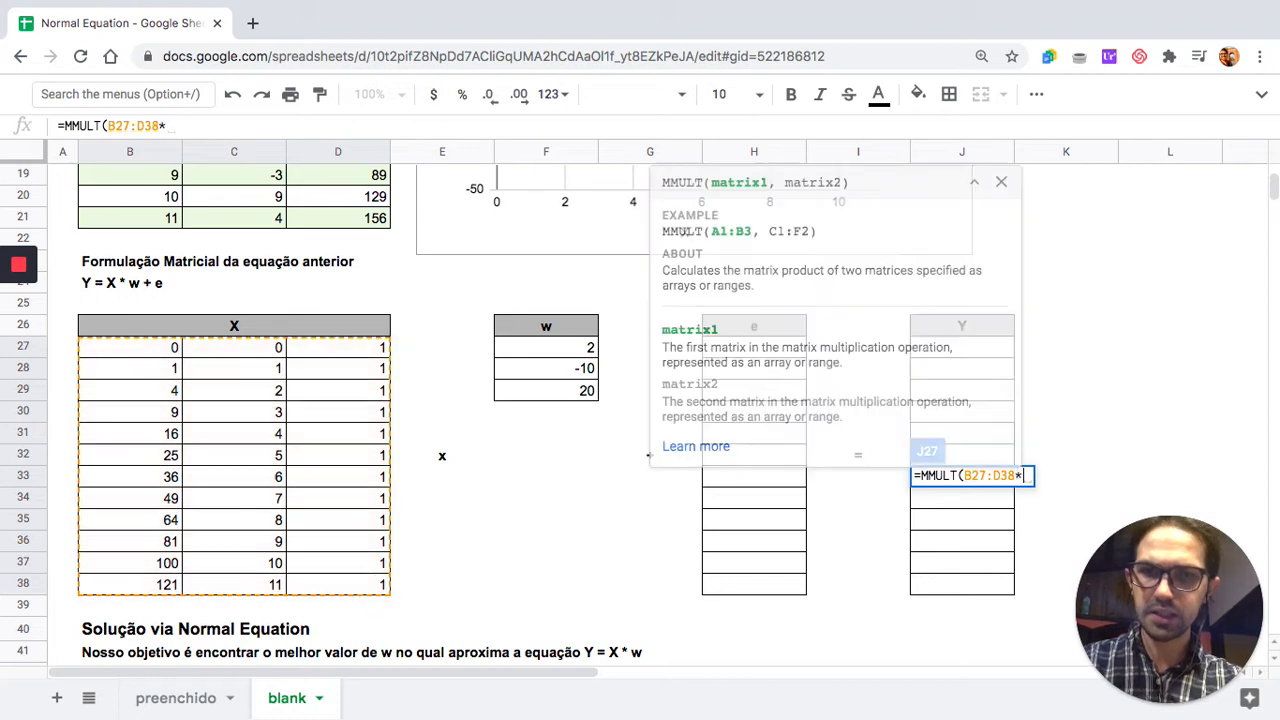
{"action": "key", "text": "BackSpace"}
{"action": "type", "text": ","}
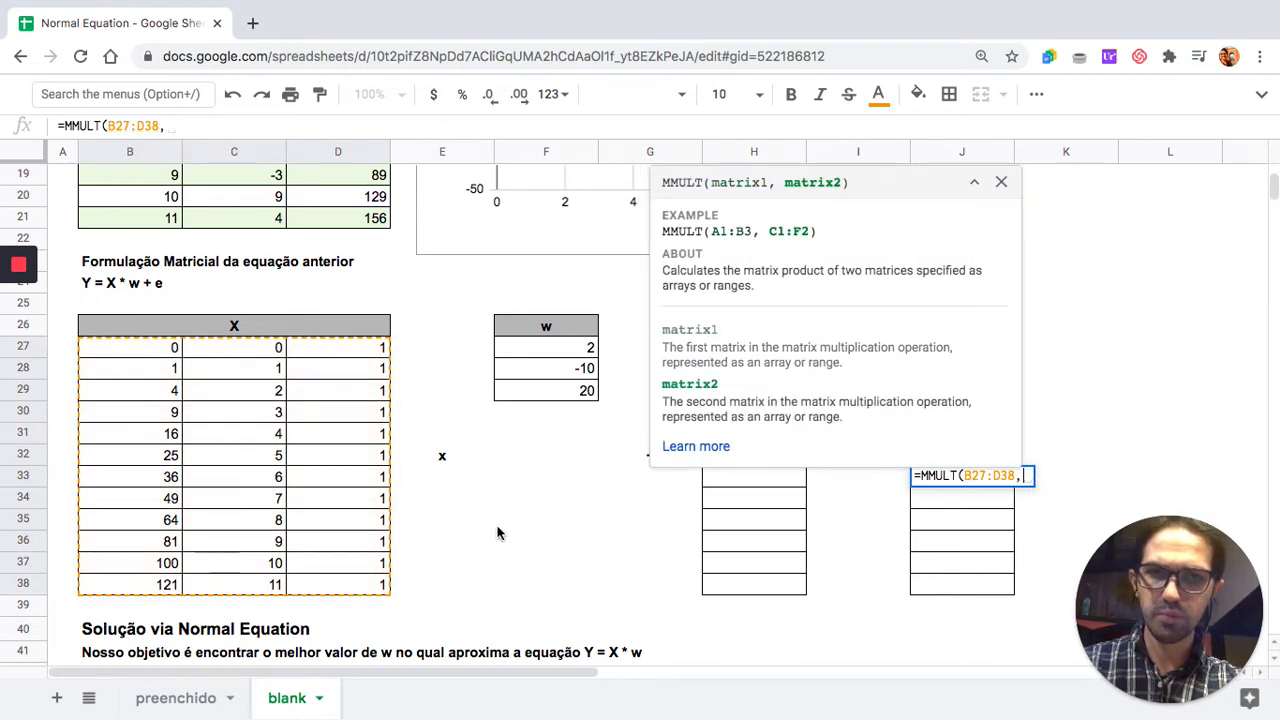
{"action": "left_click_drag", "start_coordinate": [574, 352], "coordinate": [574, 394]}
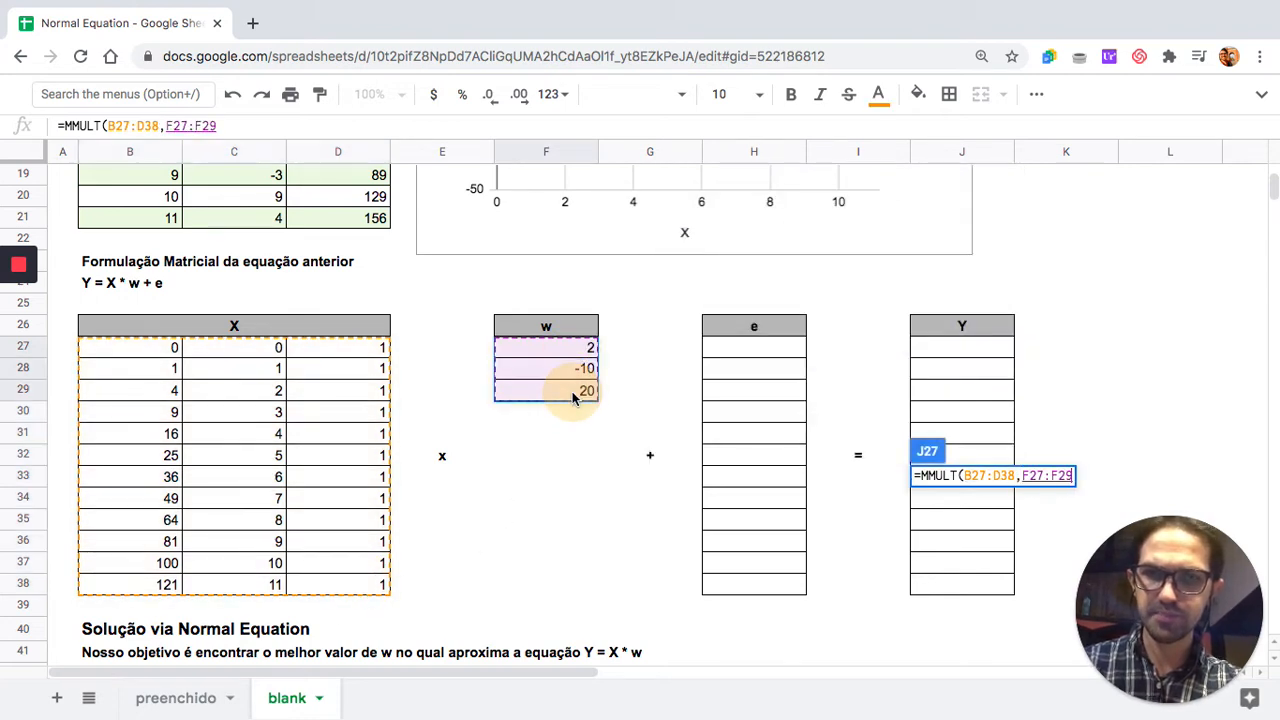
{"action": "type", "text": ")"}
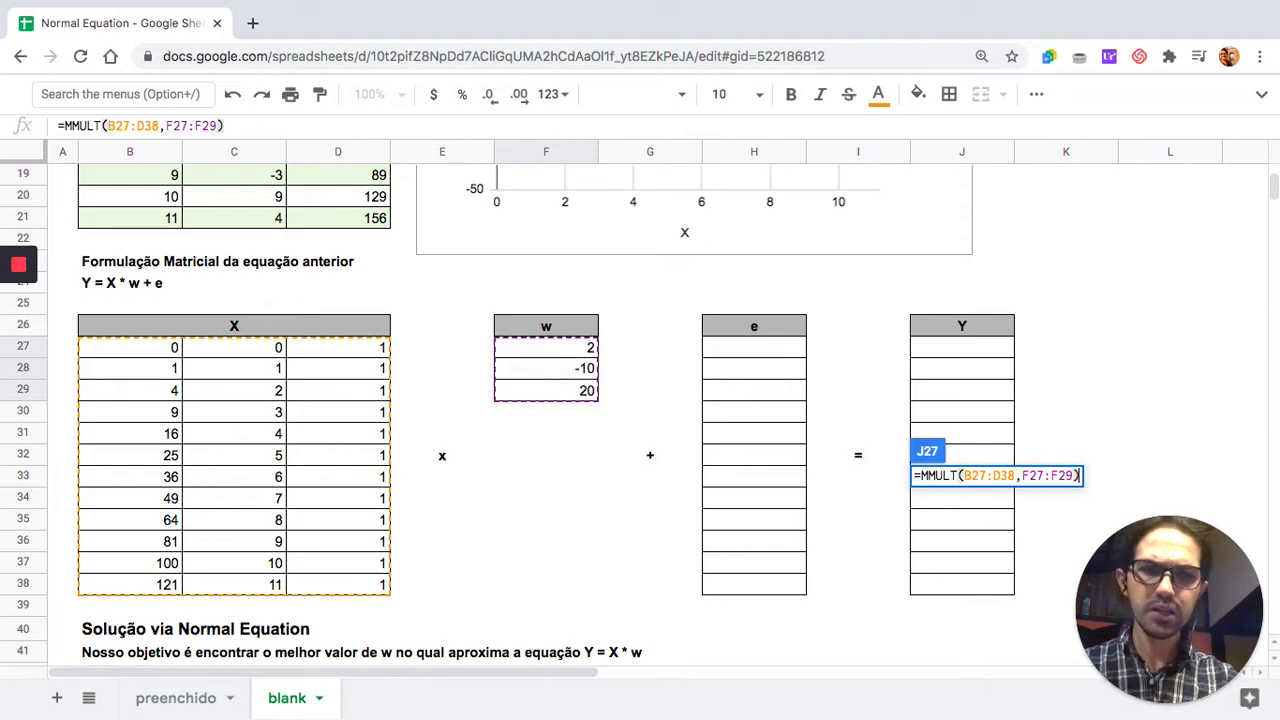
{"action": "key", "text": "Return"}
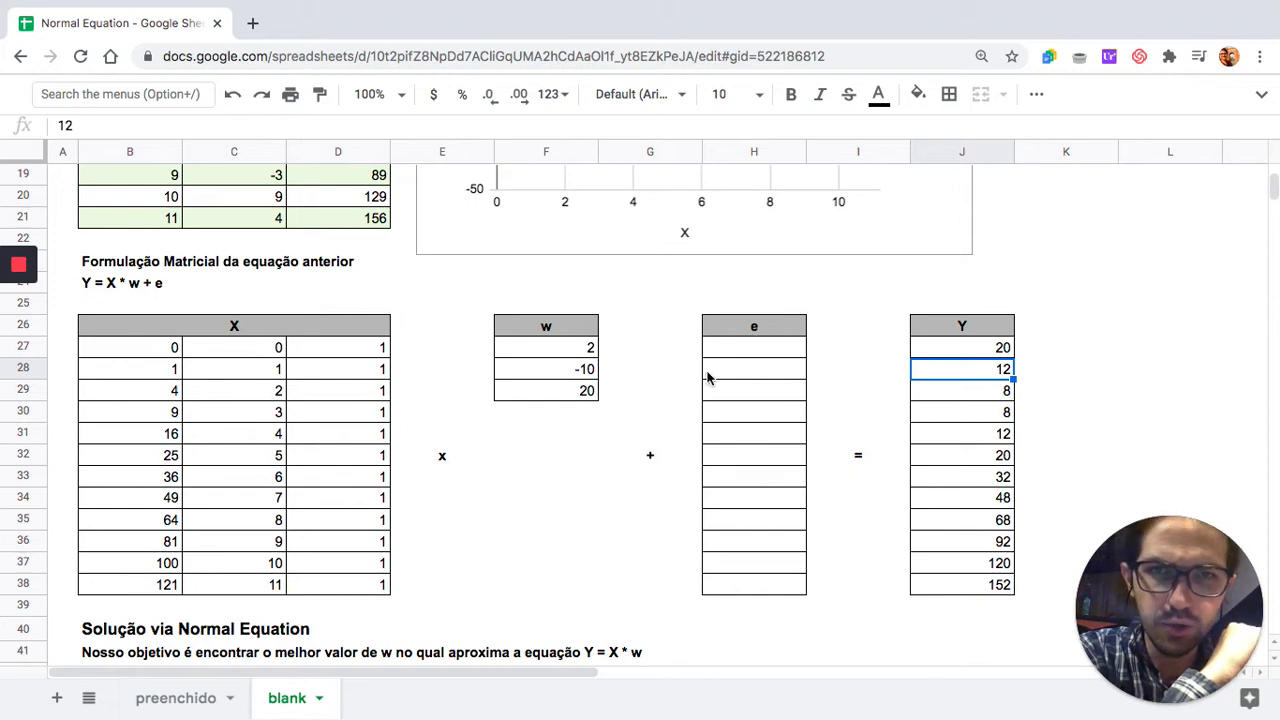
- Link H27 to the first error value with =C10 and fill the formula down the e column to H38
{"action": "scroll", "coordinate": [640, 365], "scroll_direction": "up", "scroll_amount": 5}
{"action": "scroll", "coordinate": [805, 549], "scroll_direction": "down", "scroll_amount": 4}
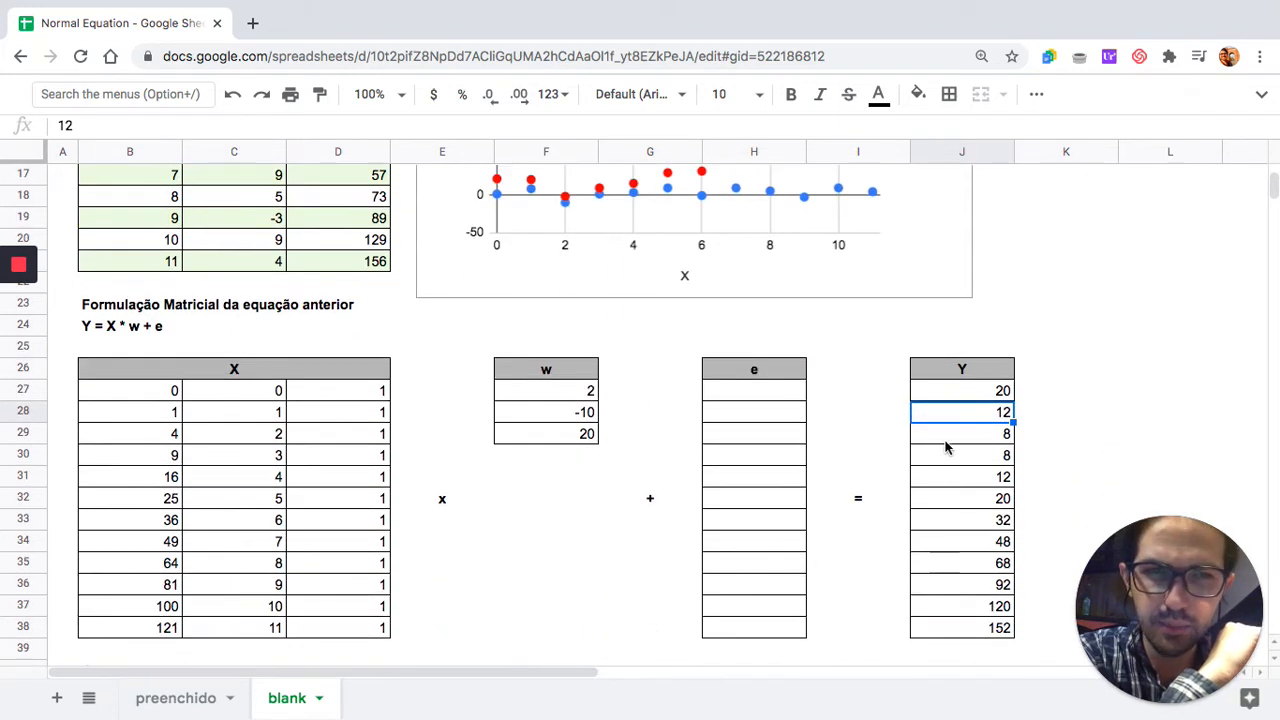
{"action": "left_click", "coordinate": [752, 397]}
{"action": "type", "text": "="}
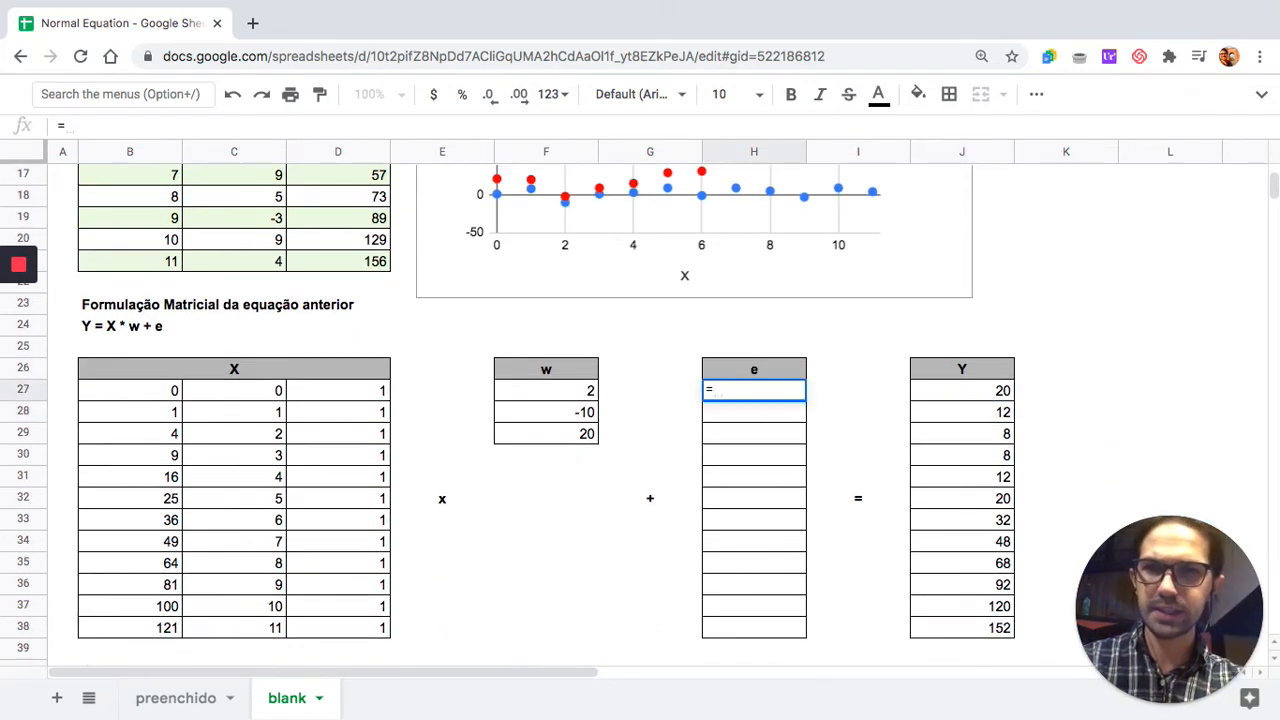
{"action": "scroll", "coordinate": [427, 320], "scroll_direction": "up", "scroll_amount": 4}
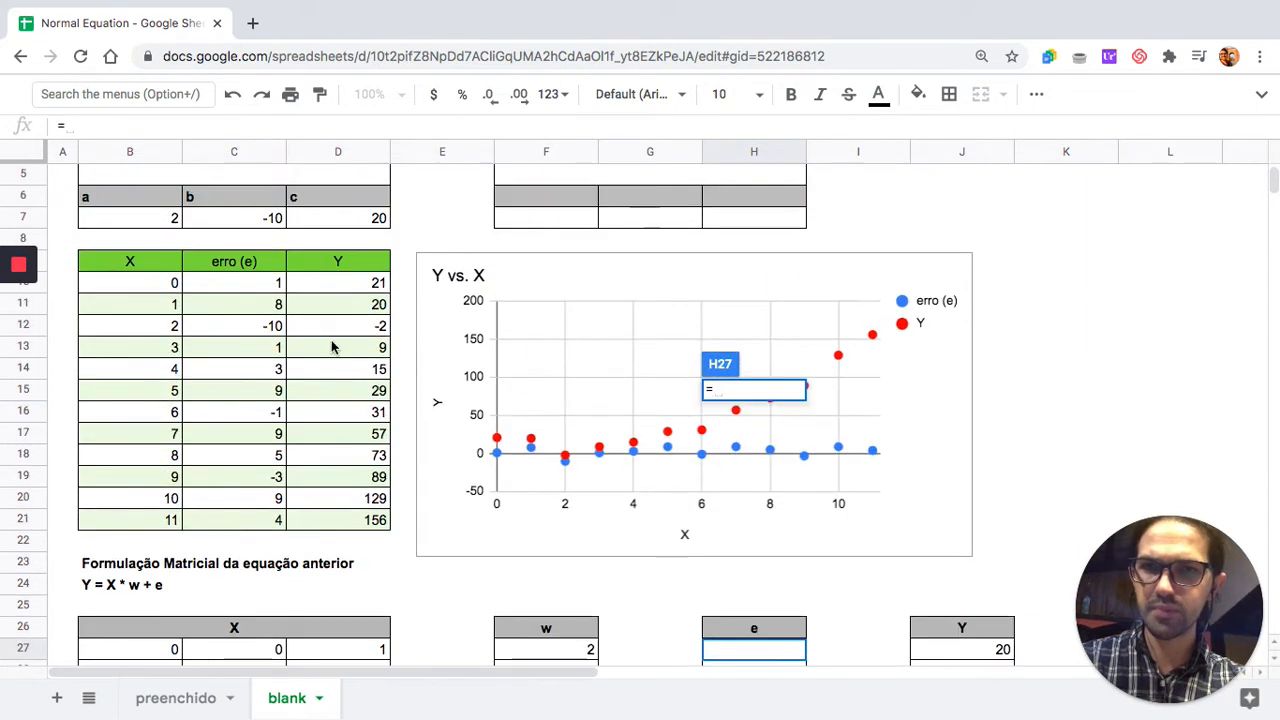
{"action": "left_click", "coordinate": [270, 287]}
{"action": "key", "text": "Return"}
{"action": "scroll", "coordinate": [806, 449], "scroll_direction": "down", "scroll_amount": 5}
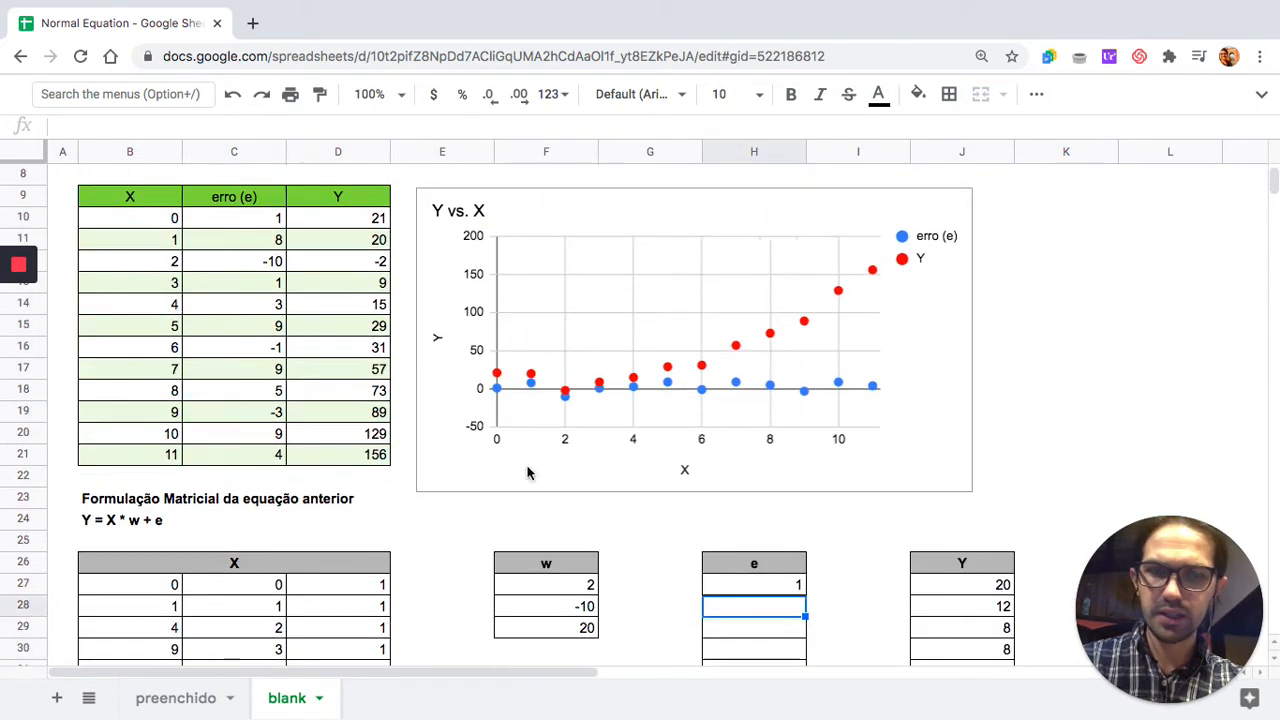
{"action": "left_click", "coordinate": [799, 332]}
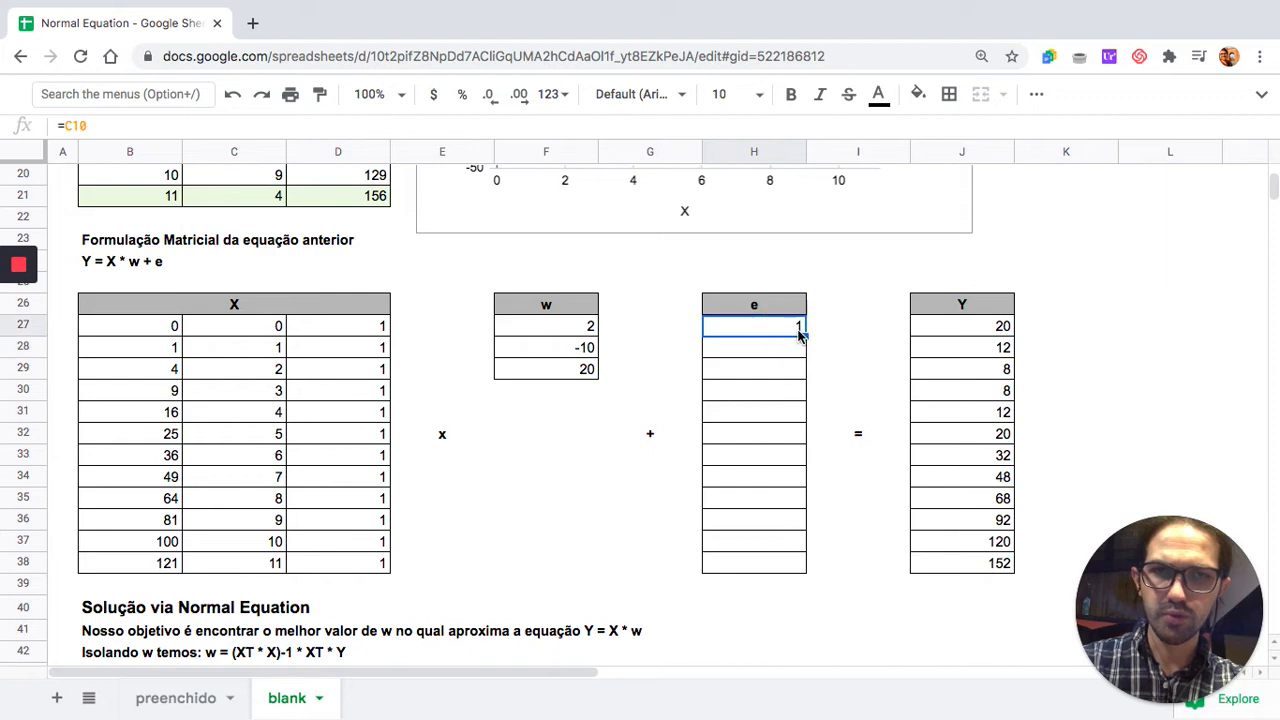
{"action": "left_click_drag", "start_coordinate": [805, 335], "coordinate": [807, 567]}
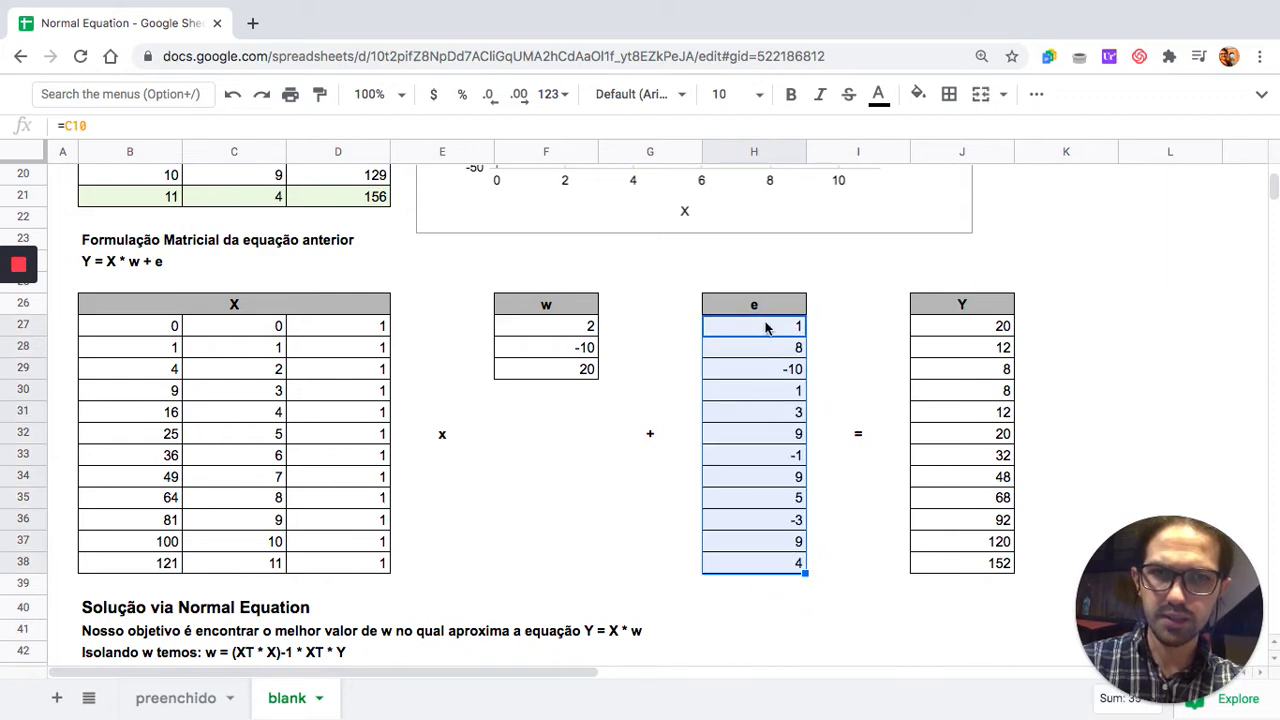
- Add the error vector to the Y formula in J27, making it =ArrayFormula(MMULT(B27:D38,F27:F29)+H27:H38)
{"action": "double_click", "coordinate": [995, 325]}
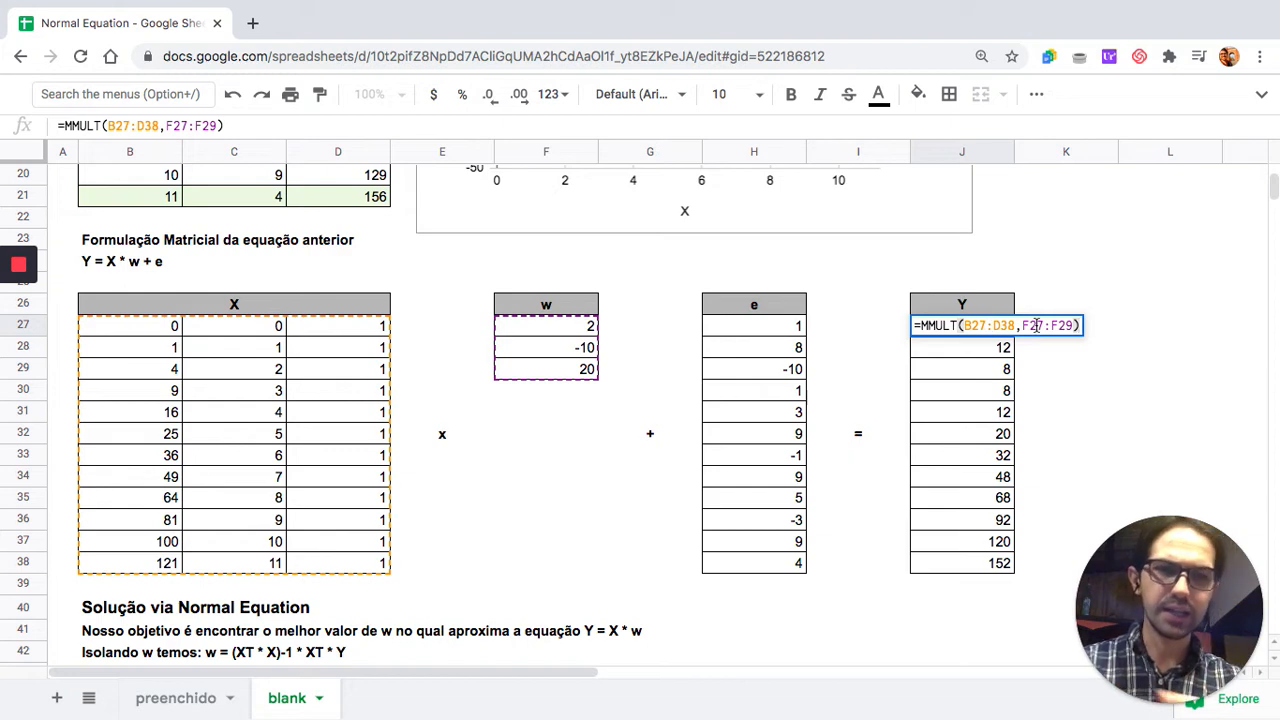
{"action": "type", "text": "+"}
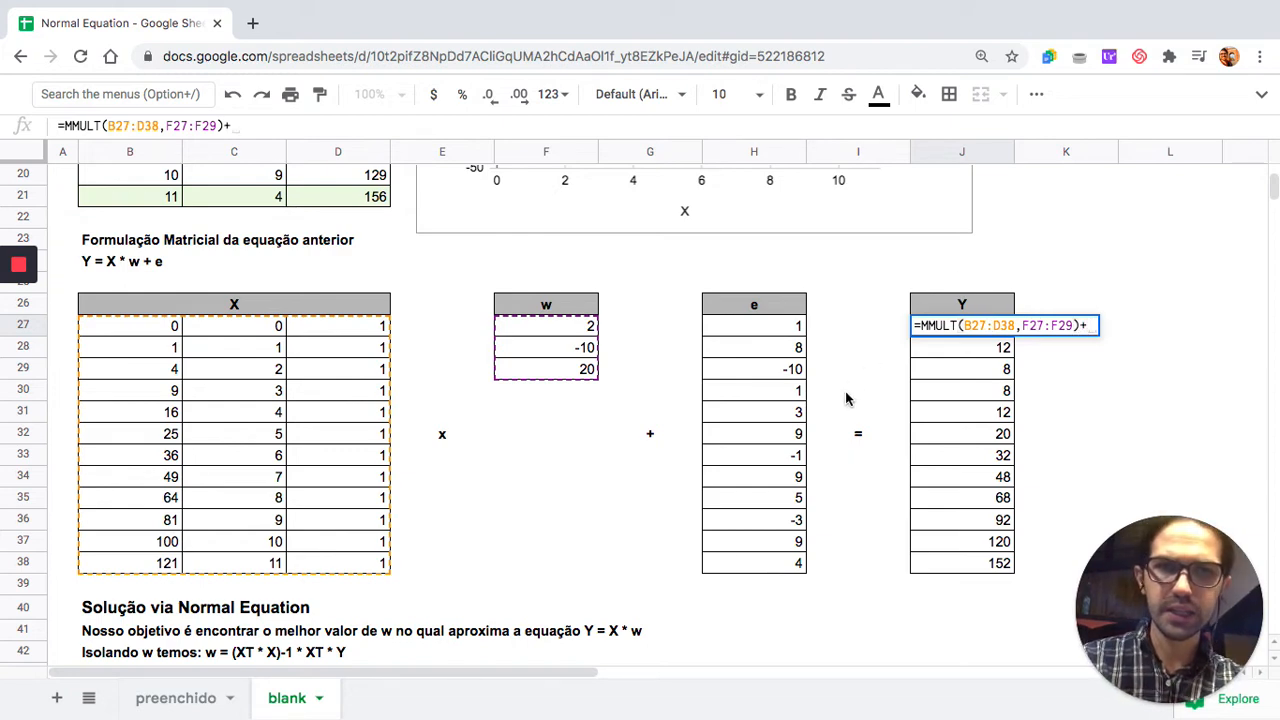
{"action": "left_click_drag", "start_coordinate": [772, 326], "coordinate": [772, 566]}
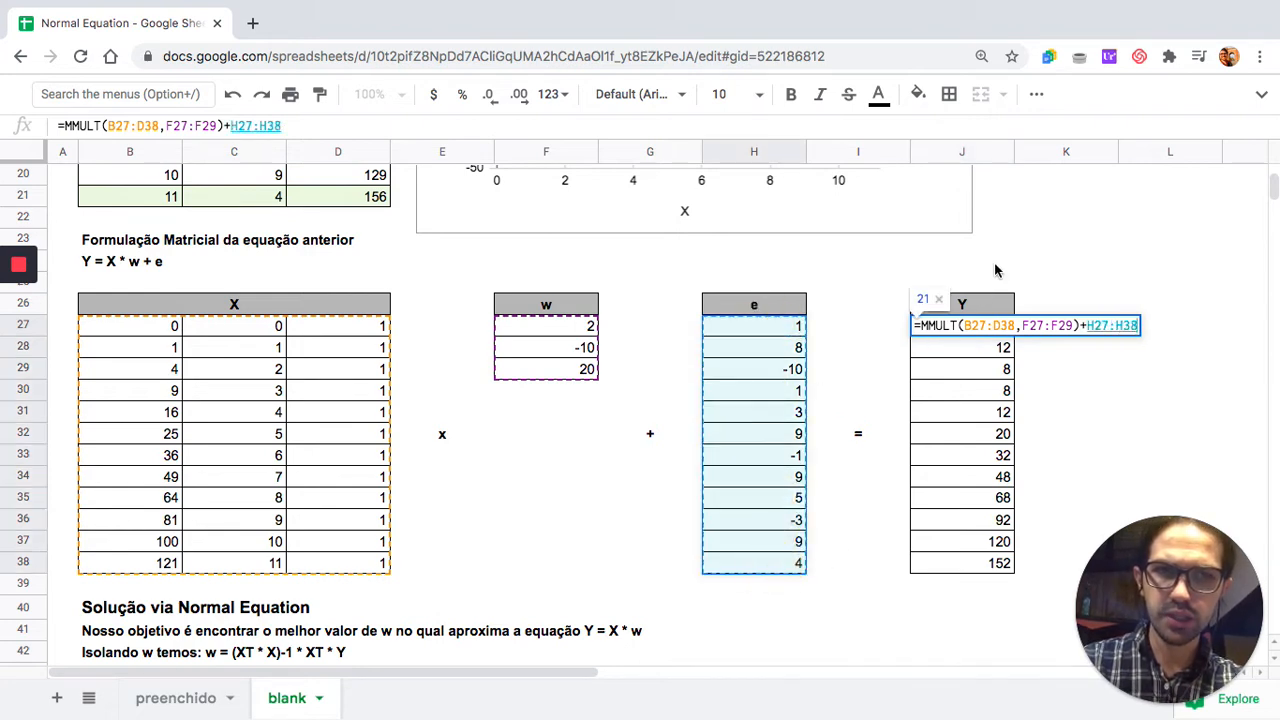
{"action": "key", "text": "ctrl+shift+Return"}
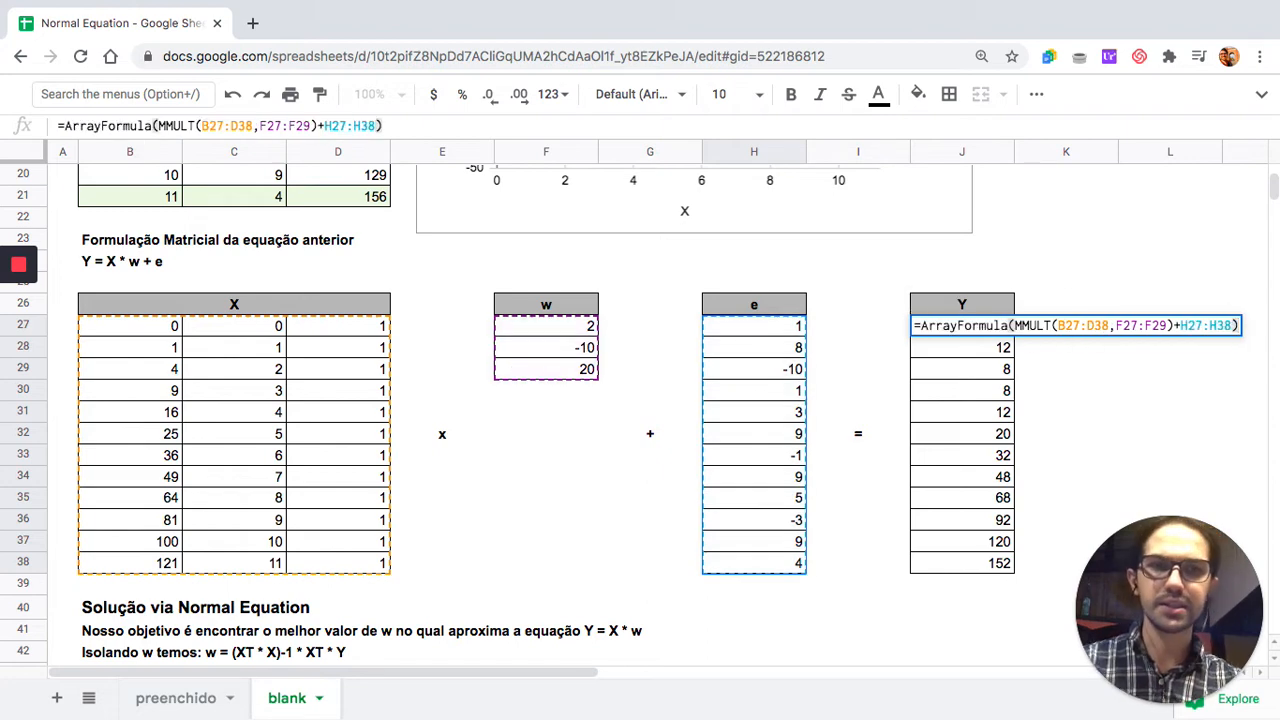
{"action": "key", "text": "Return"}
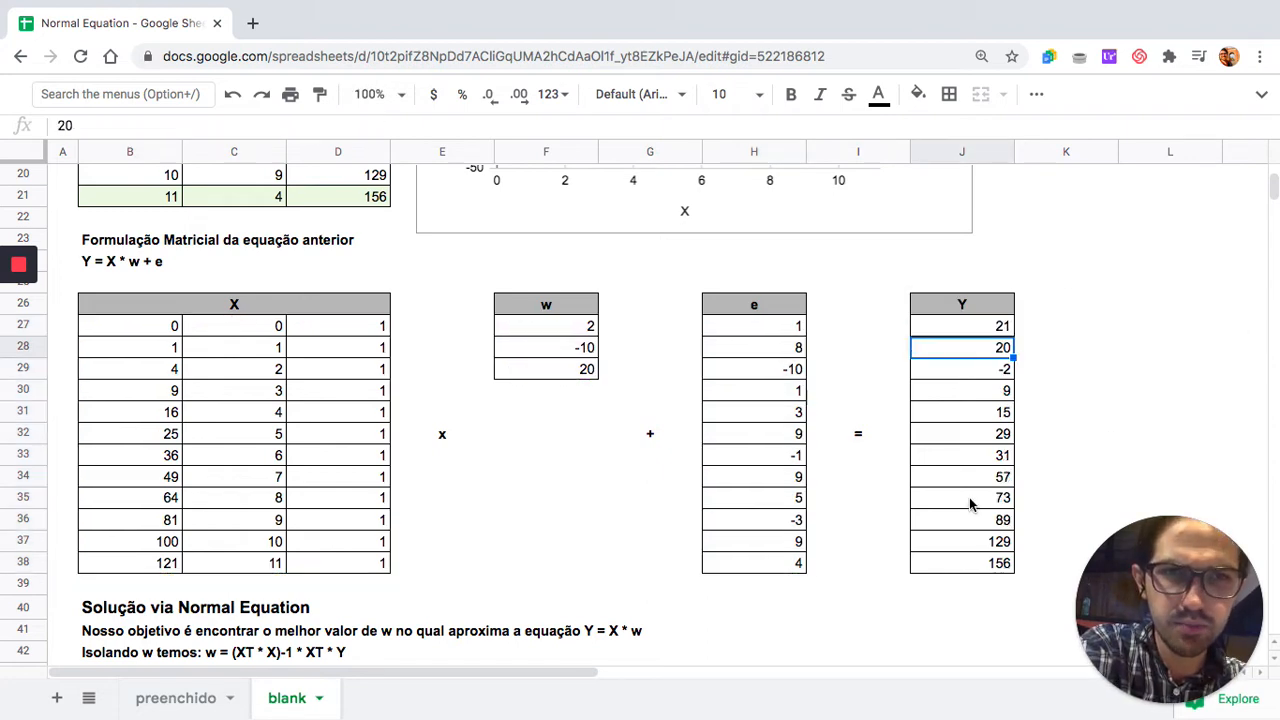
- Compare the Y results in J27:J38 with the original data table and review the coefficients in F27:F29
{"action": "scroll", "coordinate": [969, 505], "scroll_direction": "up", "scroll_amount": 8}
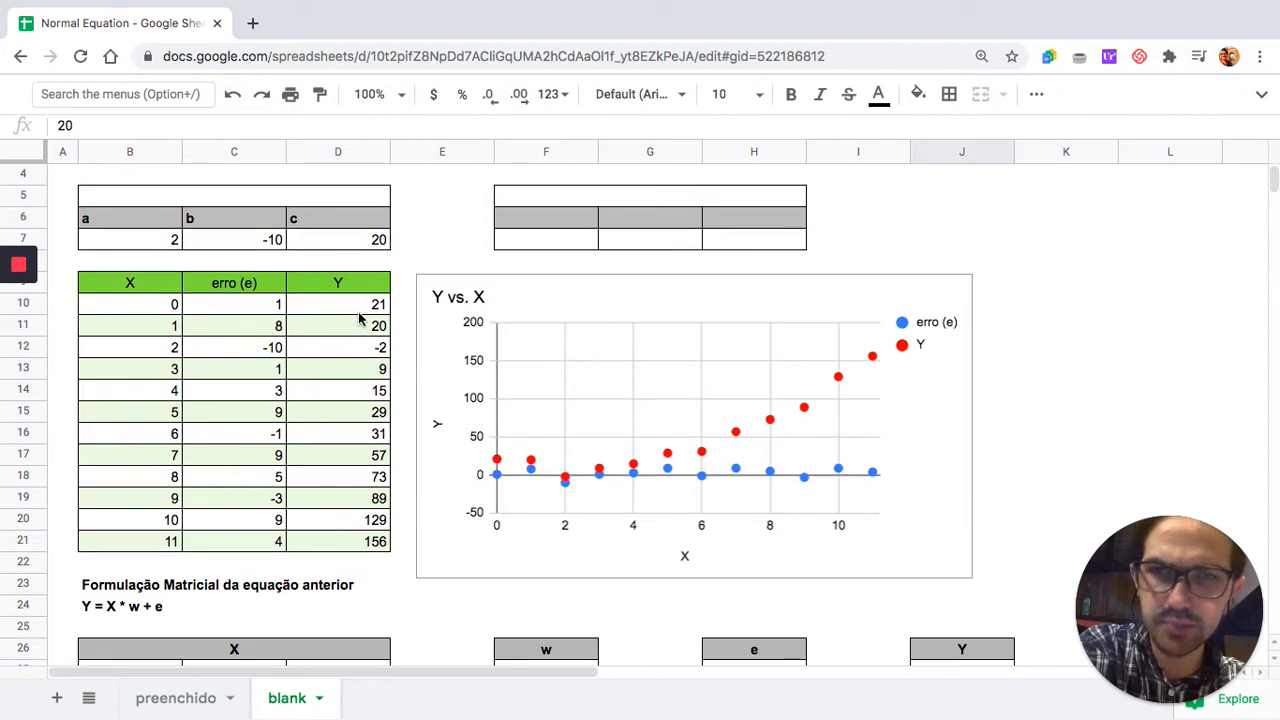
{"action": "scroll", "coordinate": [360, 318], "scroll_direction": "down", "scroll_amount": 8}
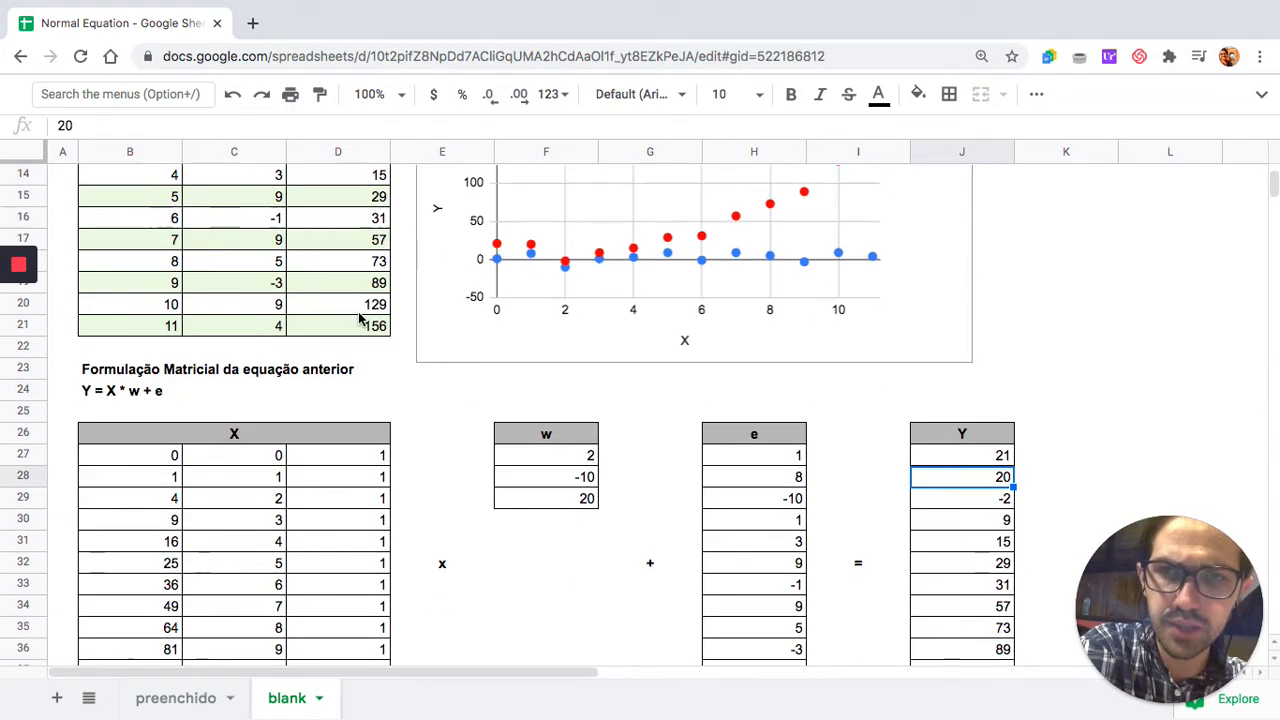
{"action": "left_click", "coordinate": [962, 326]}
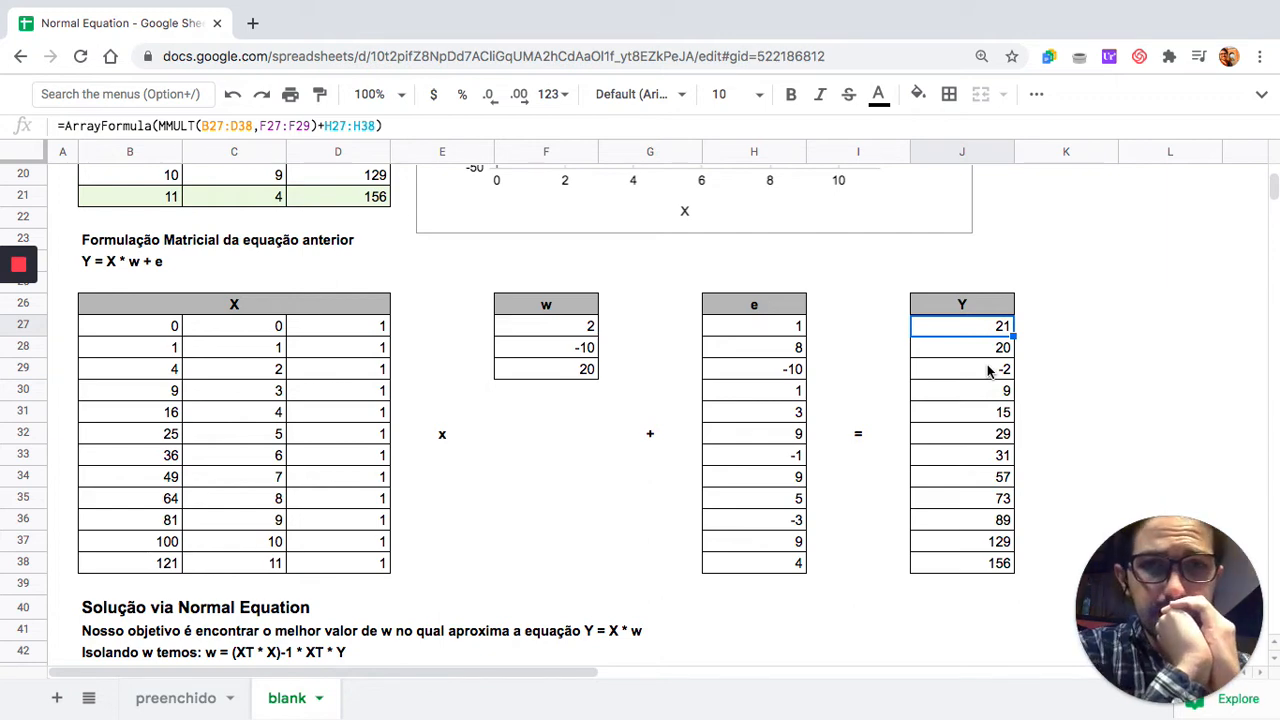
{"action": "left_click", "coordinate": [577, 328]}
{"action": "left_click", "coordinate": [571, 378], "text": "shift"}
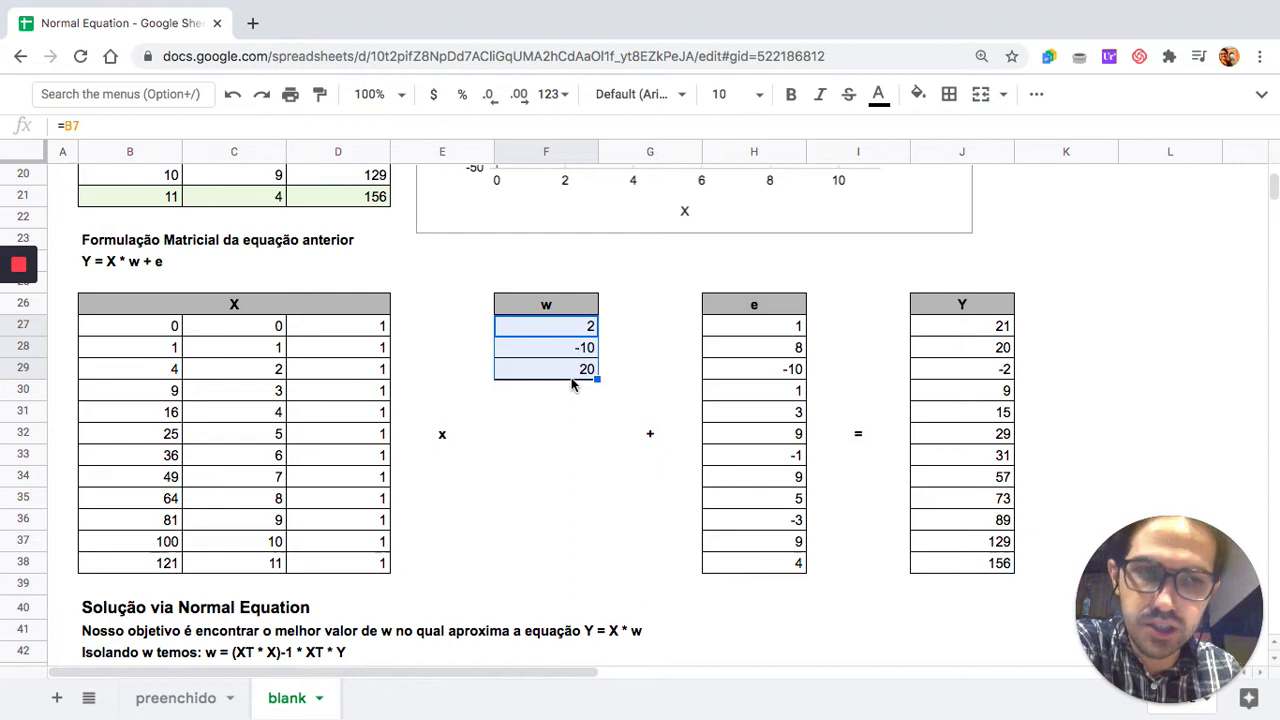
{"action": "scroll", "coordinate": [572, 383], "scroll_direction": "down", "scroll_amount": 2}
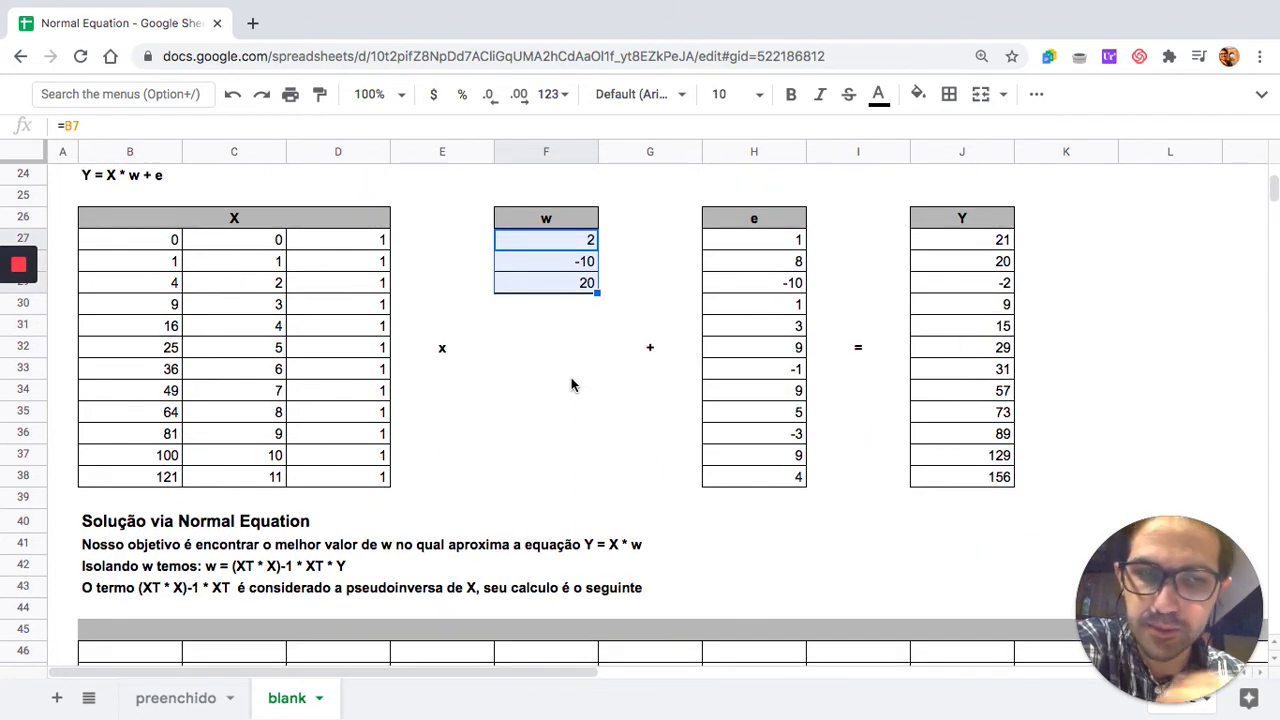
{"action": "scroll", "coordinate": [571, 384], "scroll_direction": "down", "scroll_amount": 3}
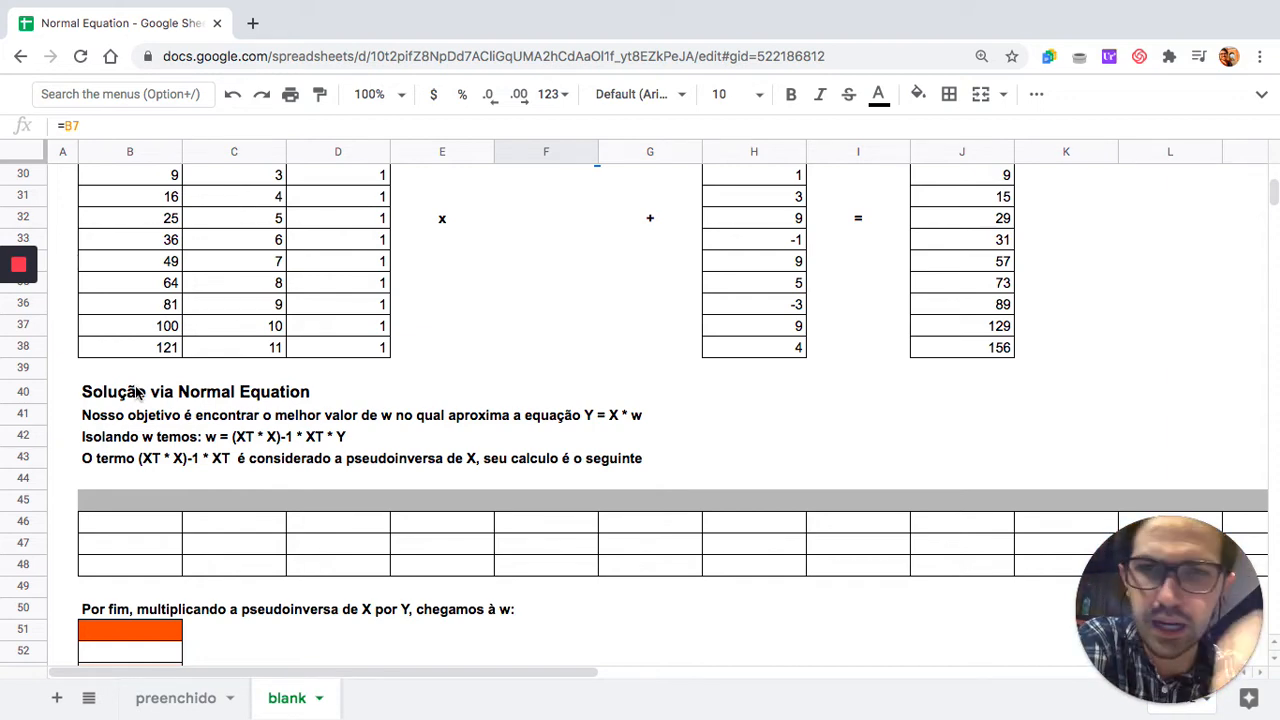
{"action": "scroll", "coordinate": [138, 393], "scroll_direction": "up", "scroll_amount": 5}
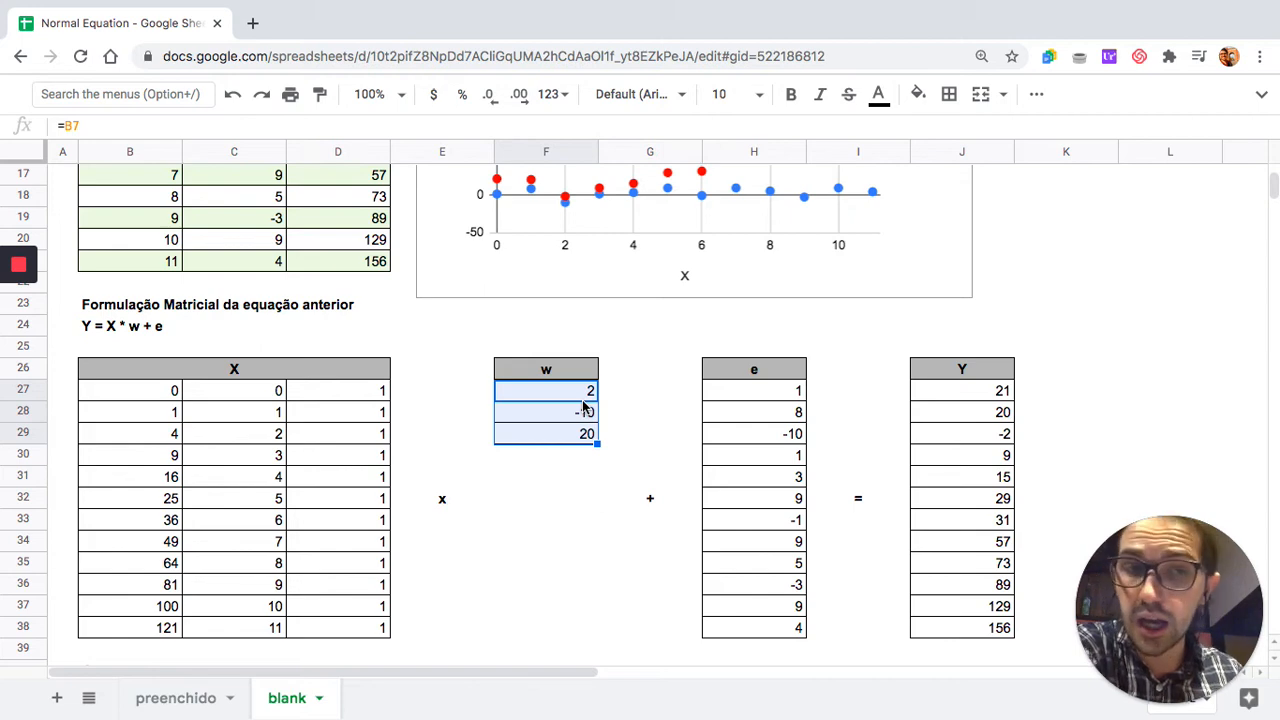
{"action": "scroll", "coordinate": [450, 440], "scroll_direction": "down", "scroll_amount": 5}
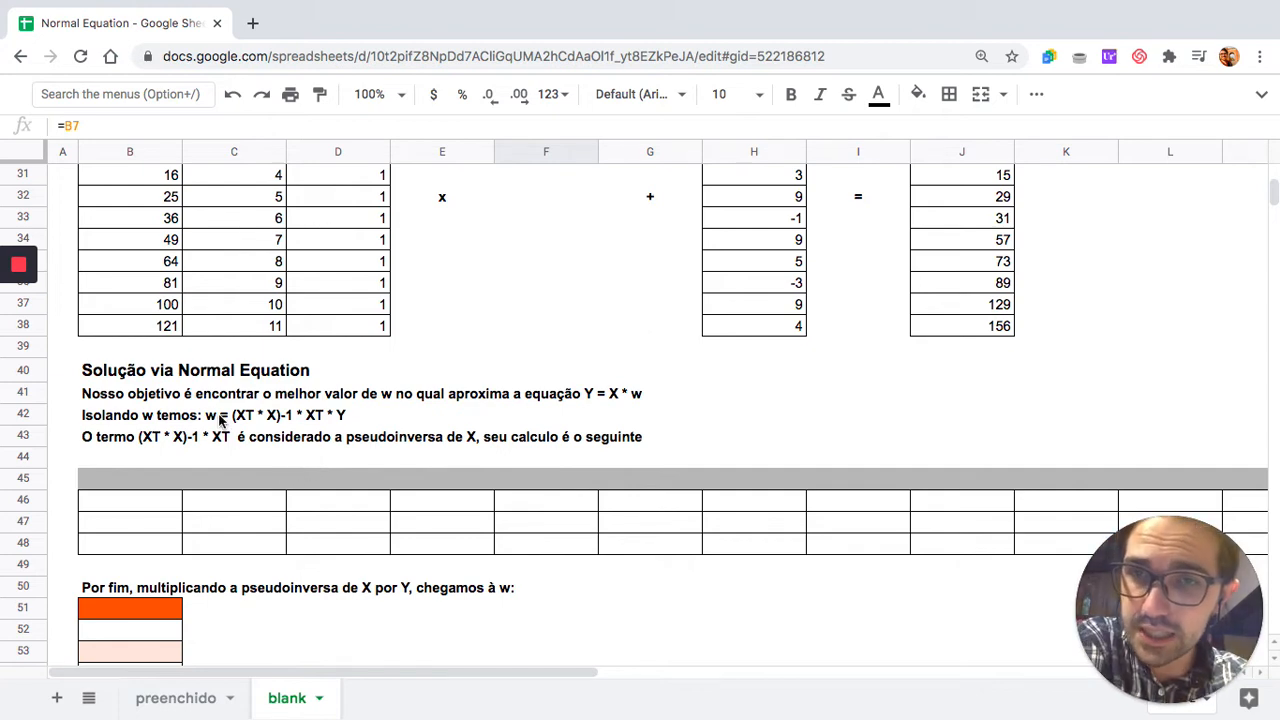
- Read the Normal Equation notes in rows 40 to 43, covering the objective, the isolated w expression and the pseudoinverse term
{"action": "left_click", "coordinate": [248, 375]}
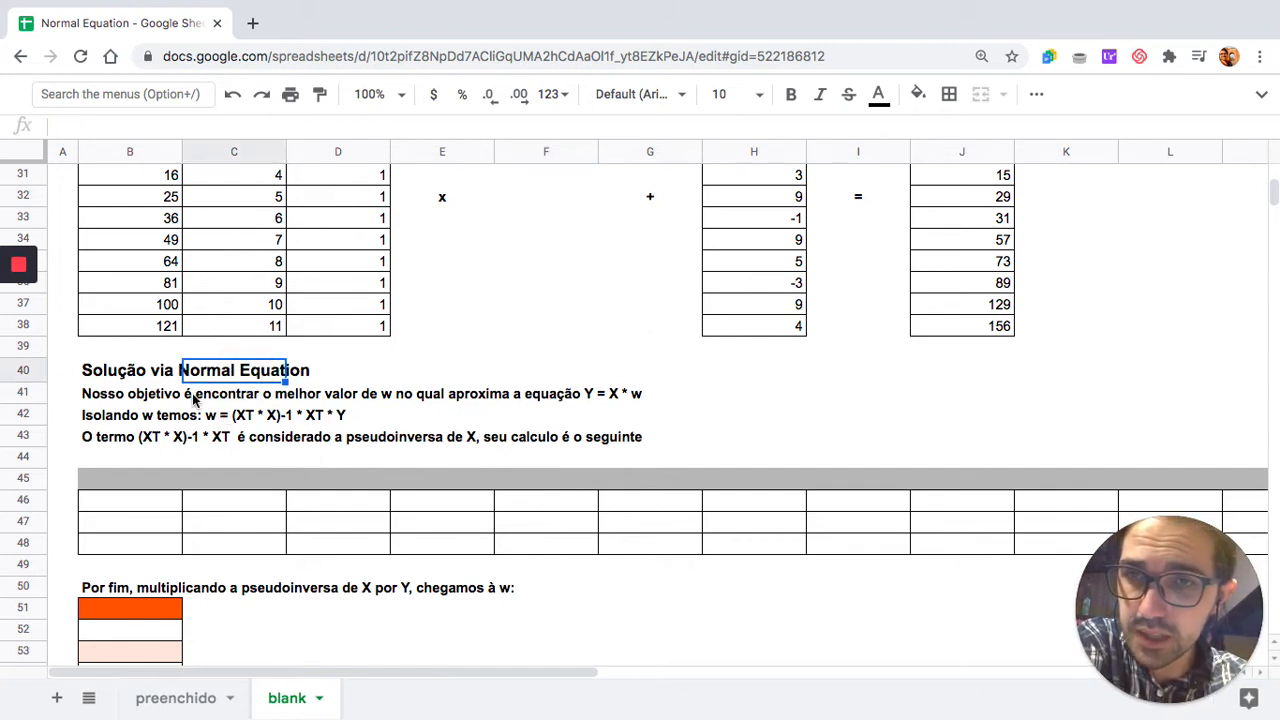
{"action": "left_click", "coordinate": [150, 398]}
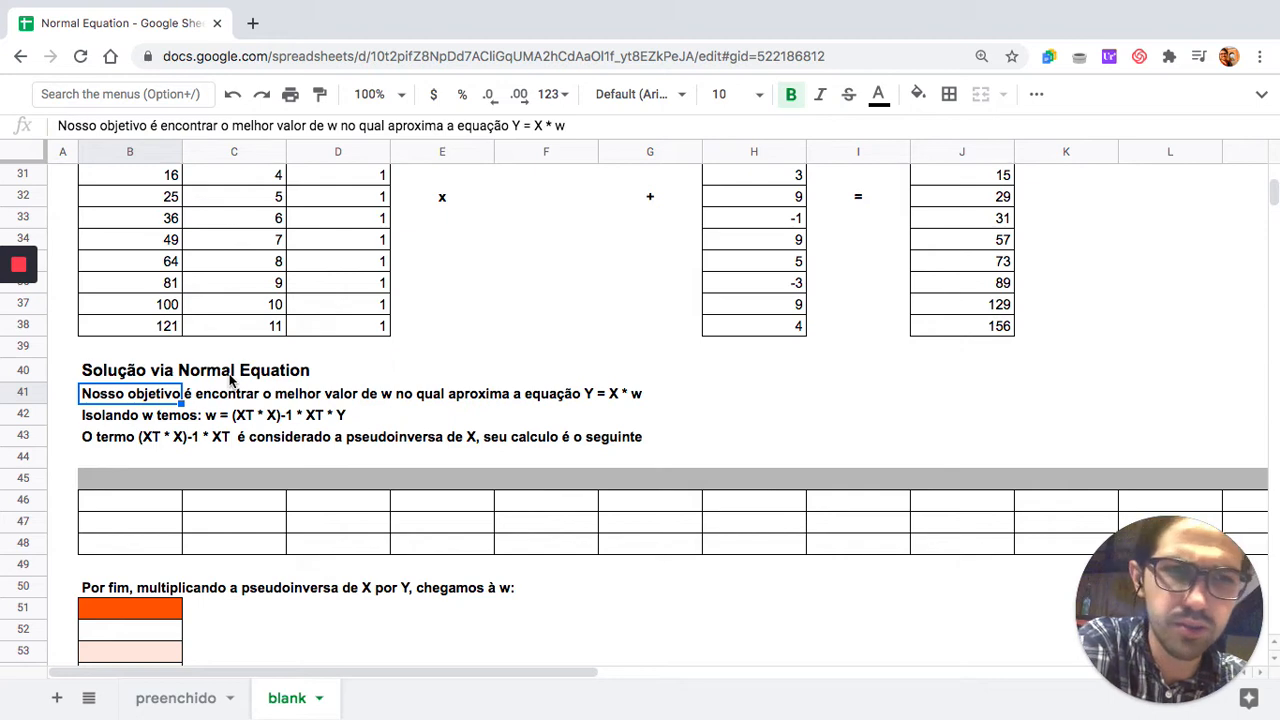
{"action": "left_click", "coordinate": [632, 400]}
{"action": "left_click", "coordinate": [586, 394]}
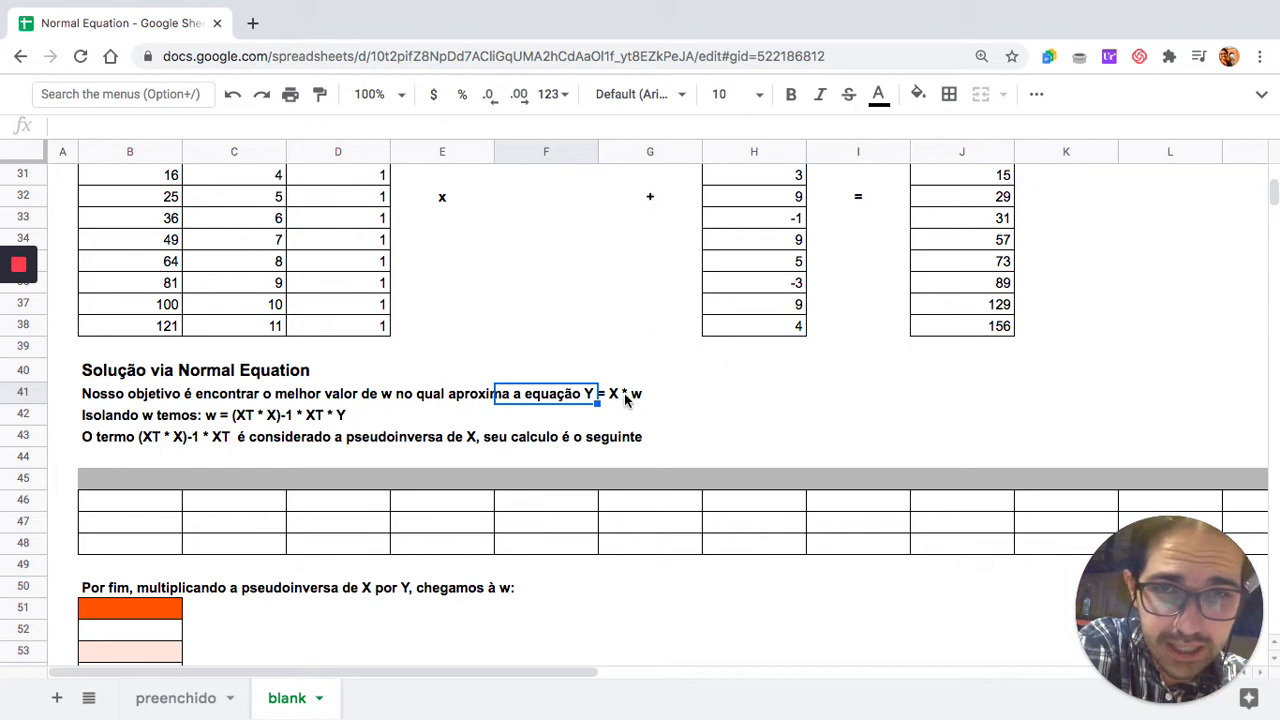
{"action": "left_click", "coordinate": [634, 396]}
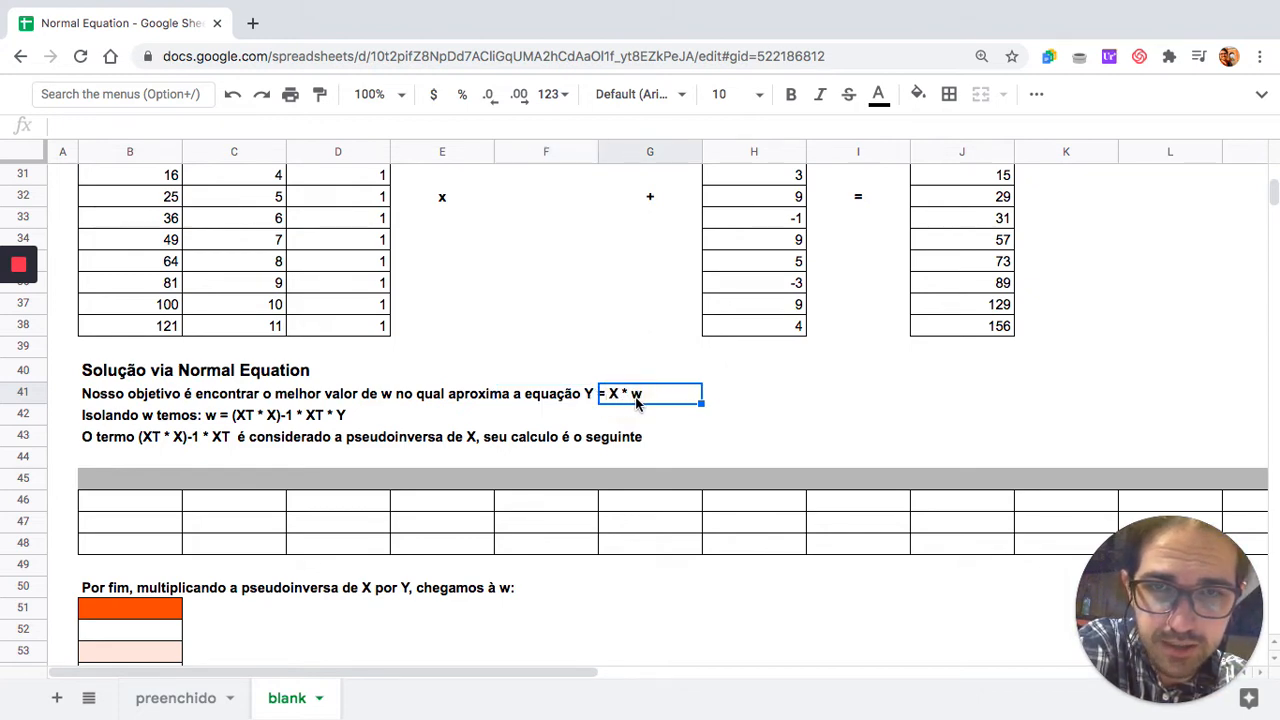
{"action": "left_click", "coordinate": [633, 398]}
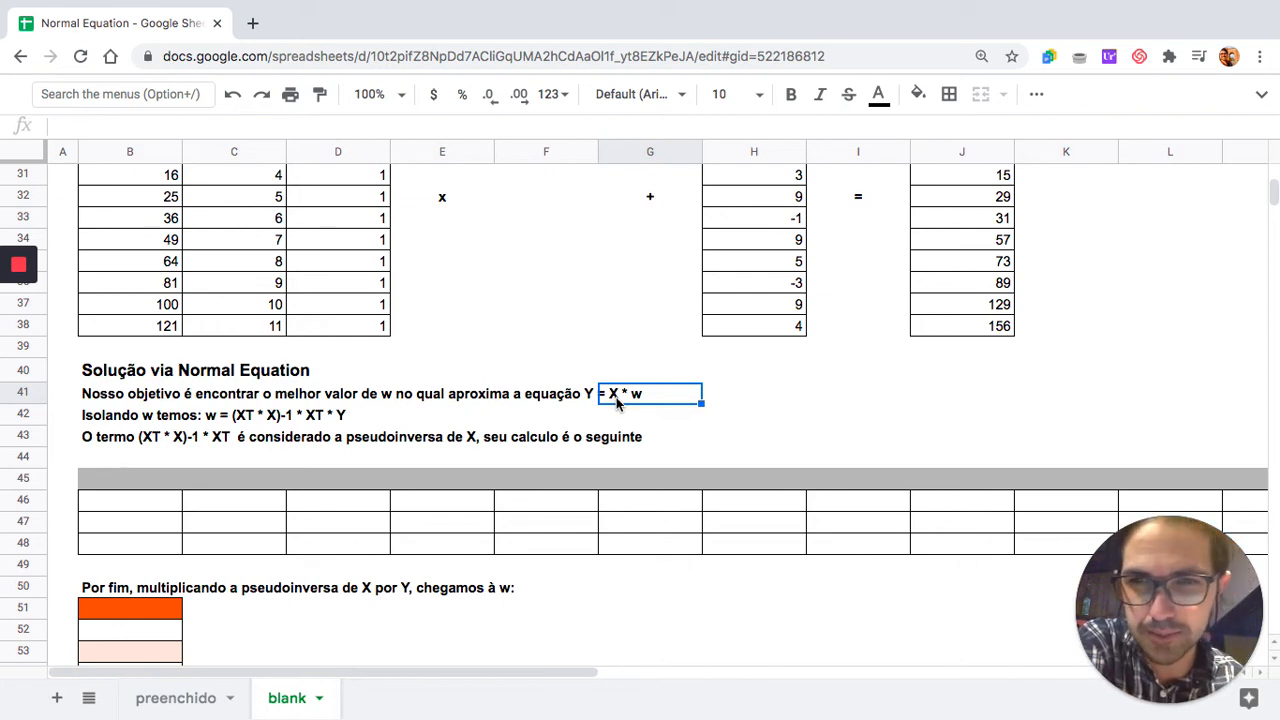
{"action": "left_click", "coordinate": [272, 415]}
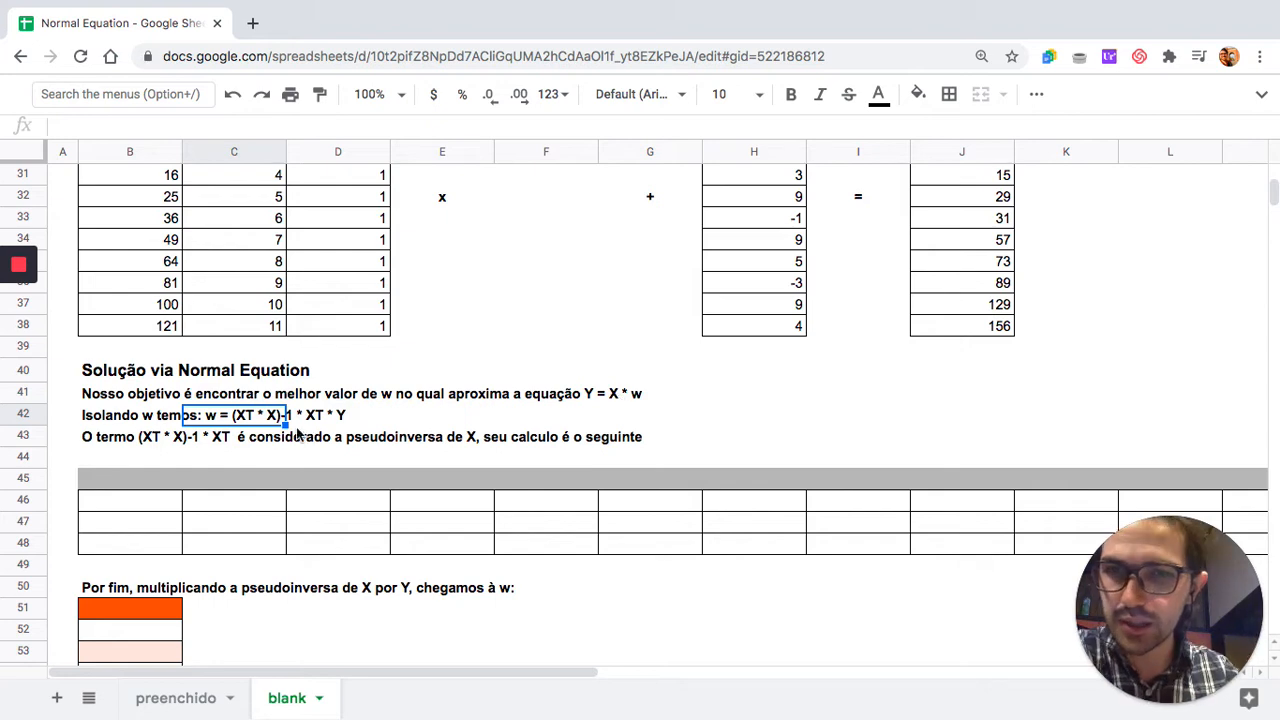
{"action": "left_click", "coordinate": [263, 443]}
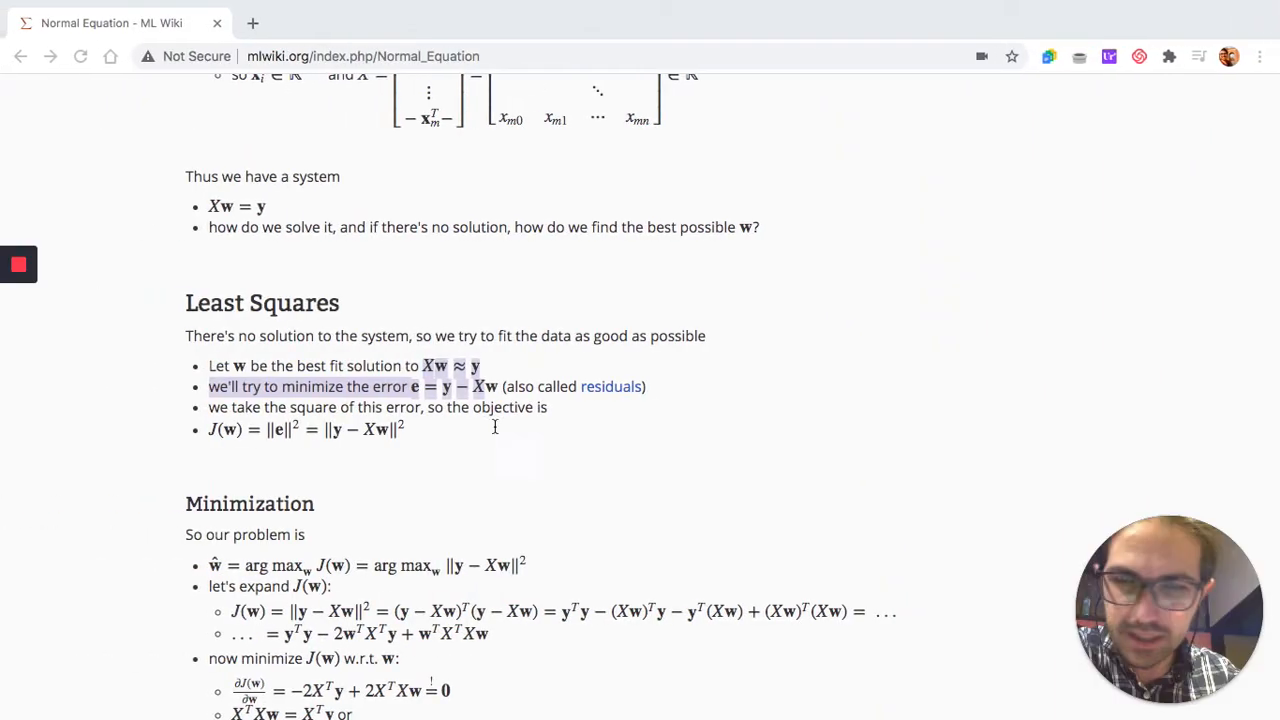
- Review the Minimization derivation on the ML Wiki Normal Equation page, highlight the solution for w, and compare it with the blank pseudoinverse table
{"action": "scroll", "coordinate": [415, 445], "scroll_direction": "down", "scroll_amount": 5}
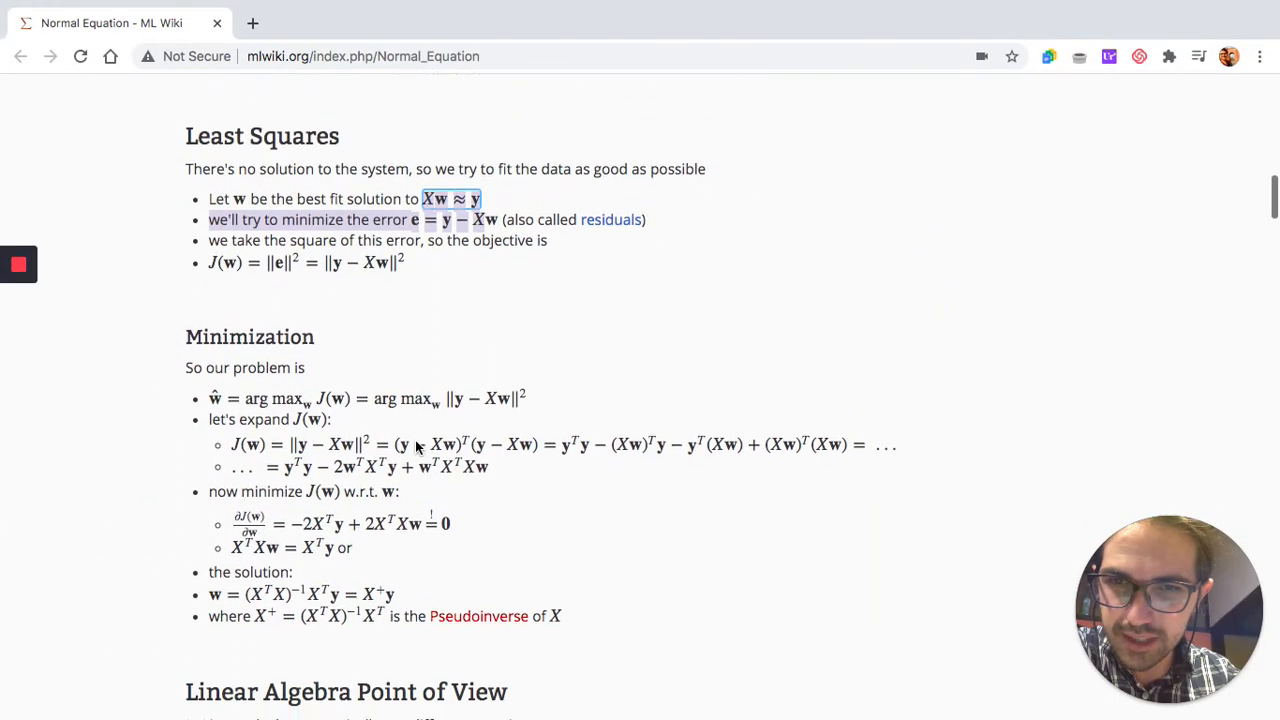
{"action": "scroll", "coordinate": [563, 446], "scroll_direction": "down", "scroll_amount": 5}
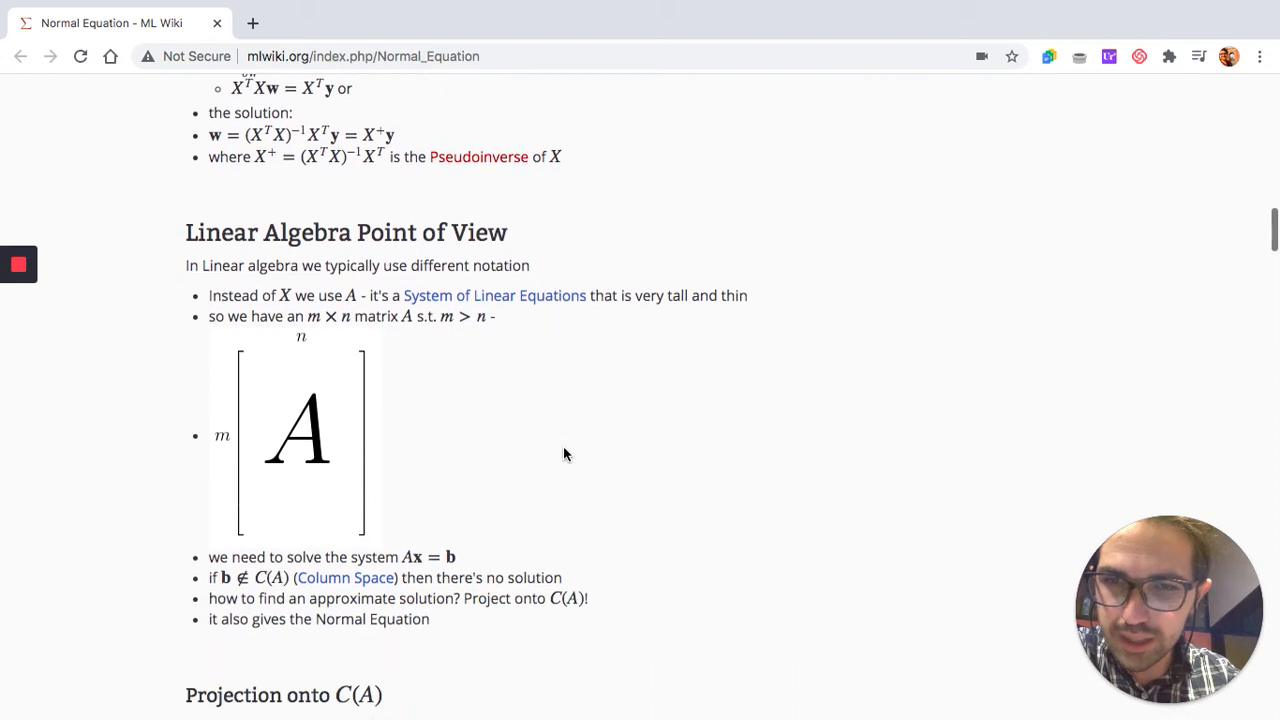
{"action": "scroll", "coordinate": [563, 446], "scroll_direction": "up", "scroll_amount": 6}
{"action": "scroll", "coordinate": [309, 631], "scroll_direction": "down", "scroll_amount": 3}
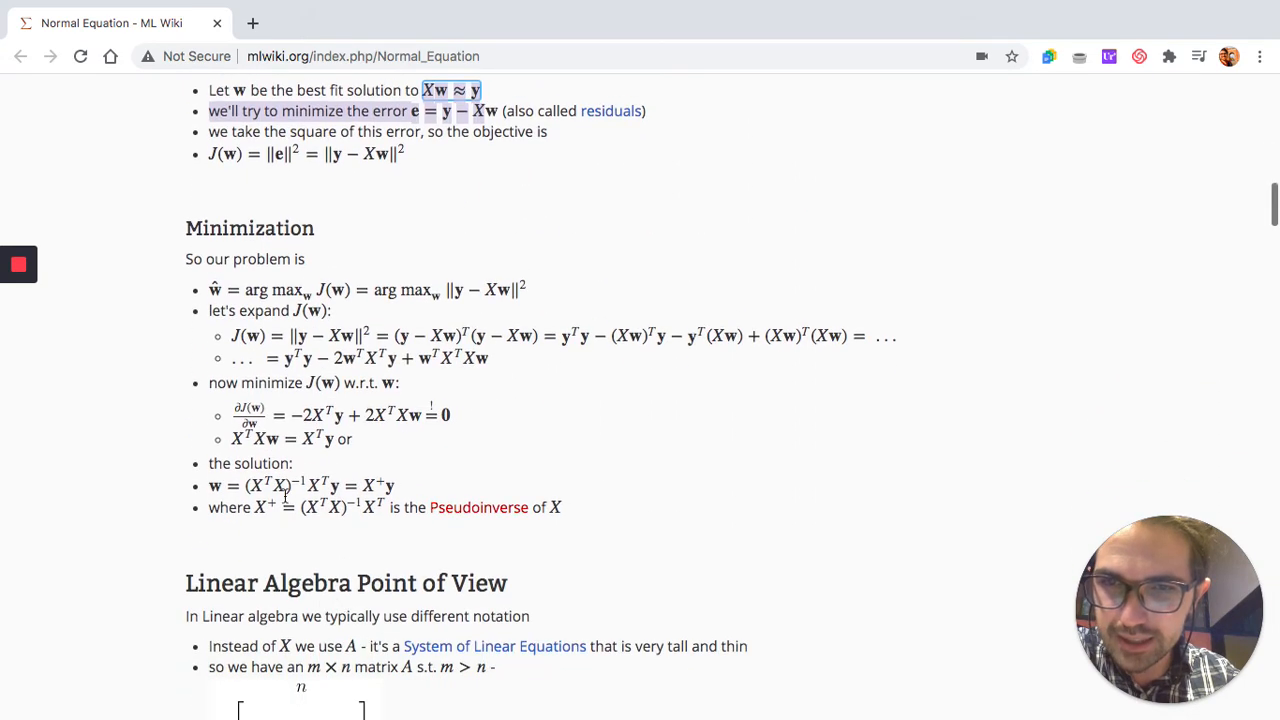
{"action": "left_click_drag", "start_coordinate": [246, 487], "coordinate": [336, 490]}
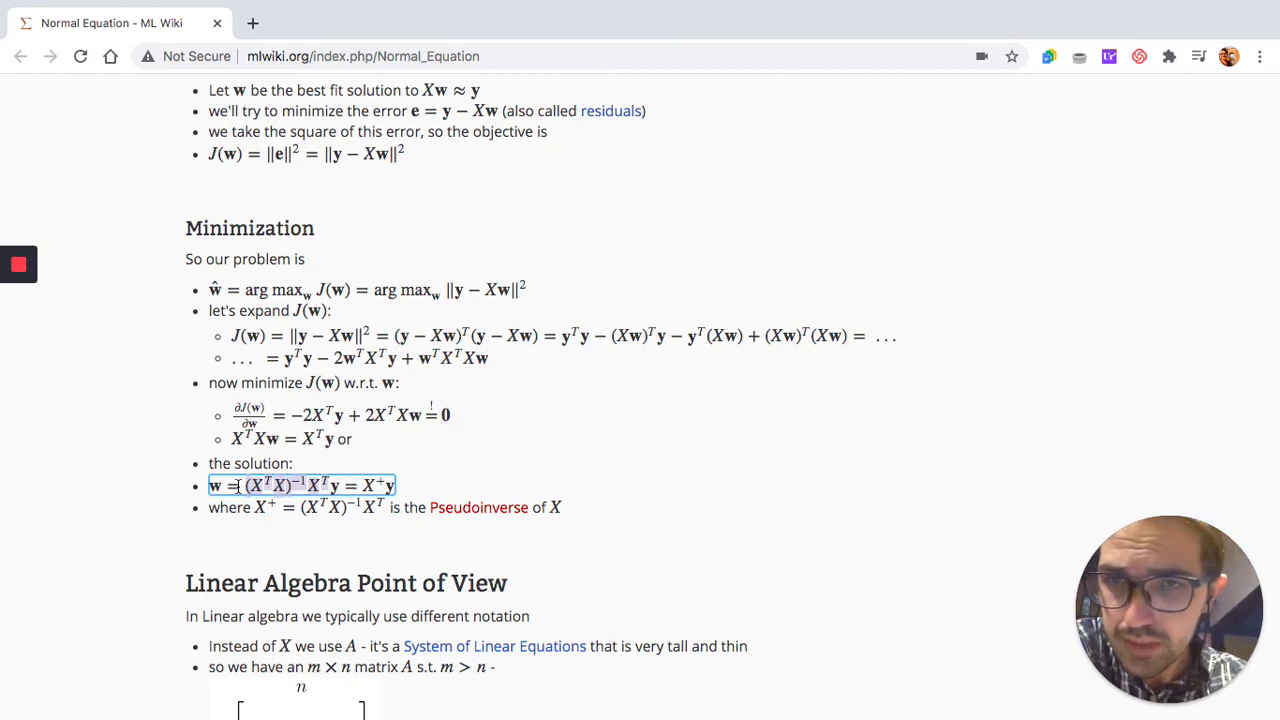
{"action": "key", "text": "ctrl+Right"}
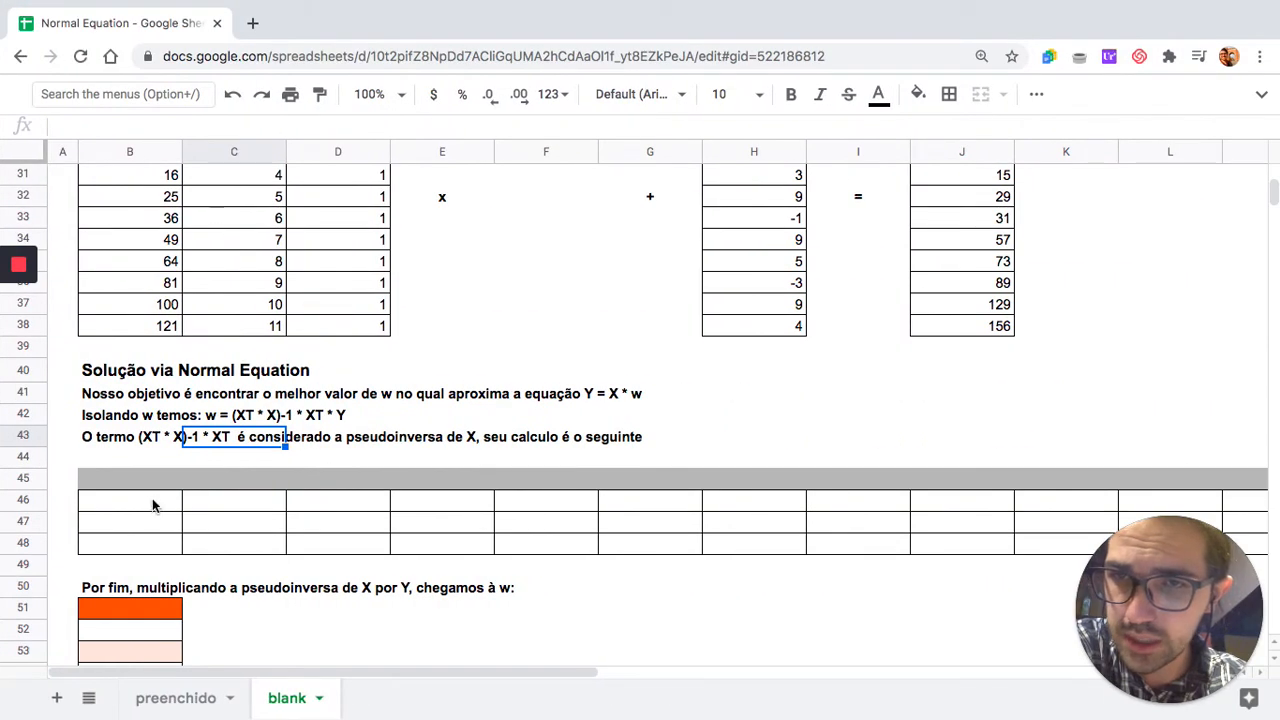
{"action": "left_click", "coordinate": [152, 505]}
{"action": "left_click", "coordinate": [233, 482]}
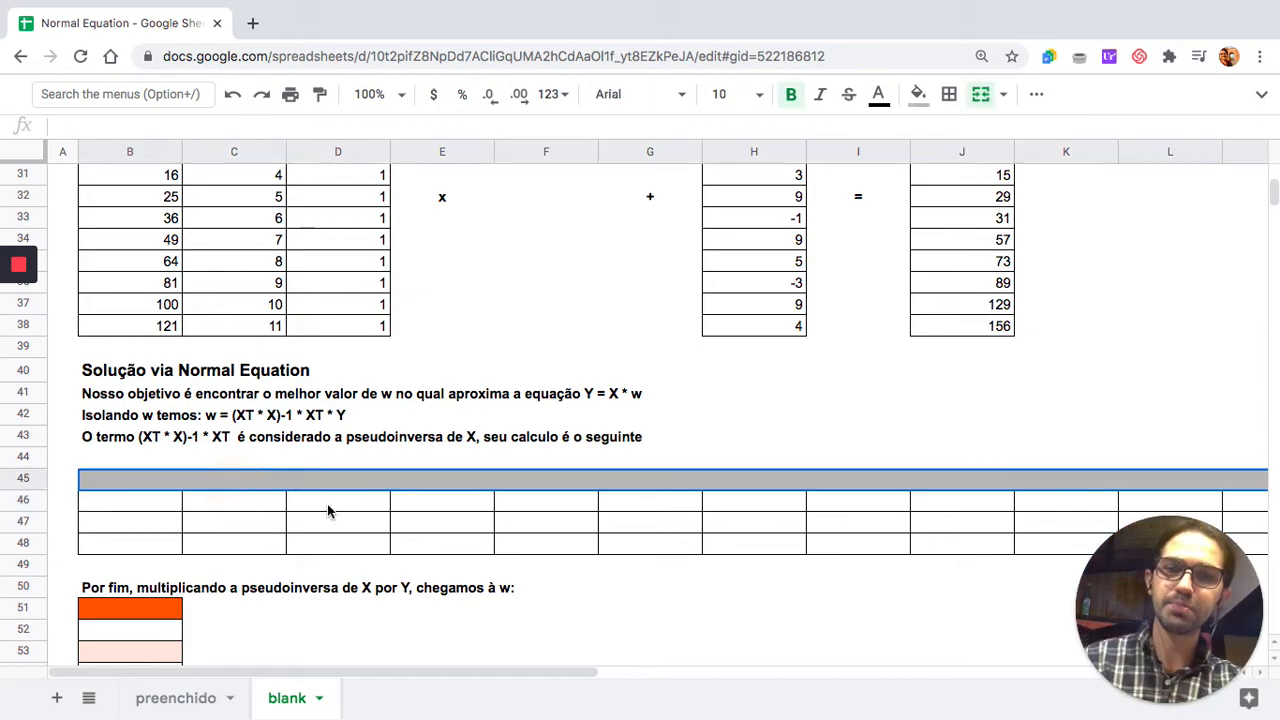
{"action": "key", "text": "ctrl+Left"}
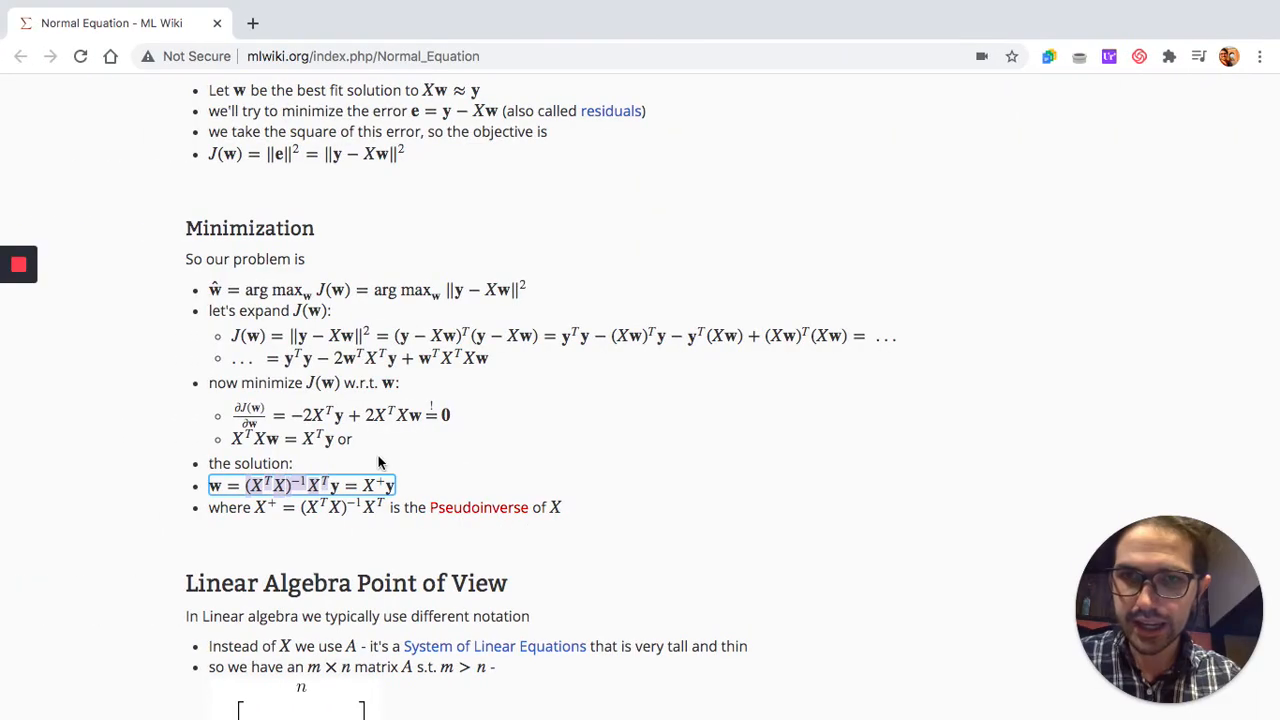
- Switch to the spreadsheet and begin the pseudoinverse formula in B46 with the transpose of matrix X, =TRANSPOSE(B27:D38)
{"action": "key", "text": "ctrl+Right"}
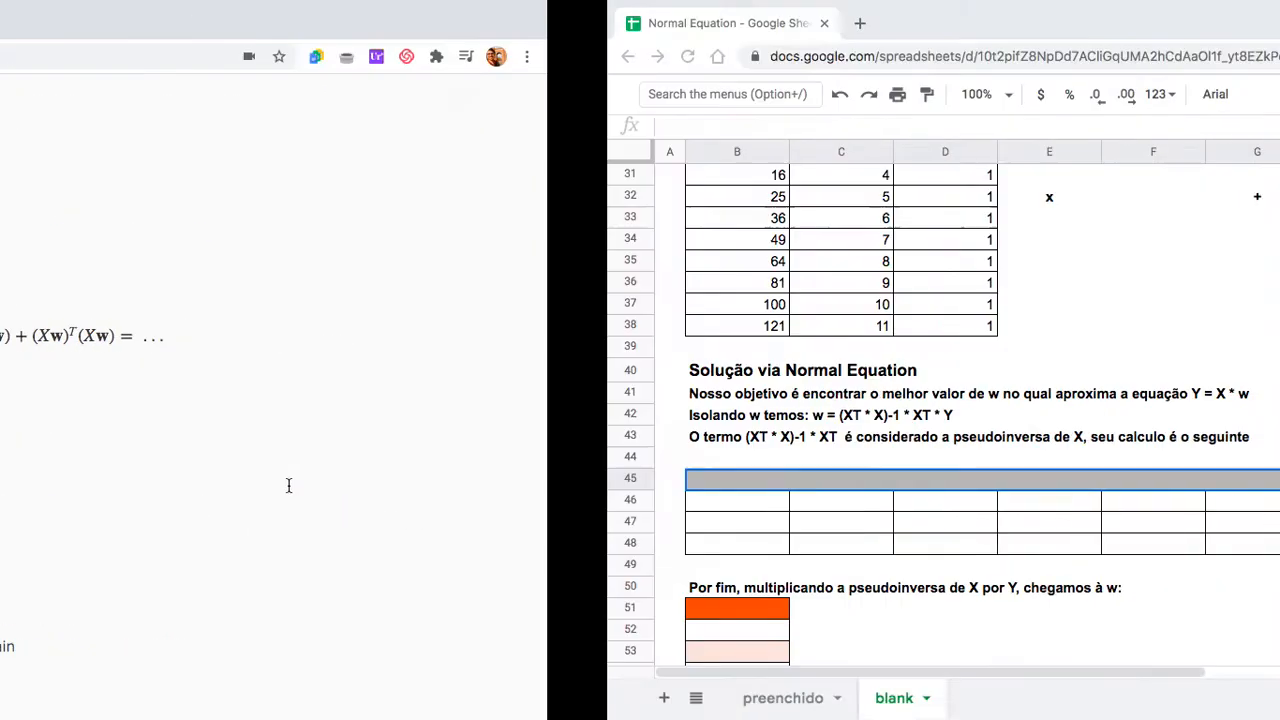
{"action": "left_click", "coordinate": [127, 512]}
{"action": "type", "text": "="}
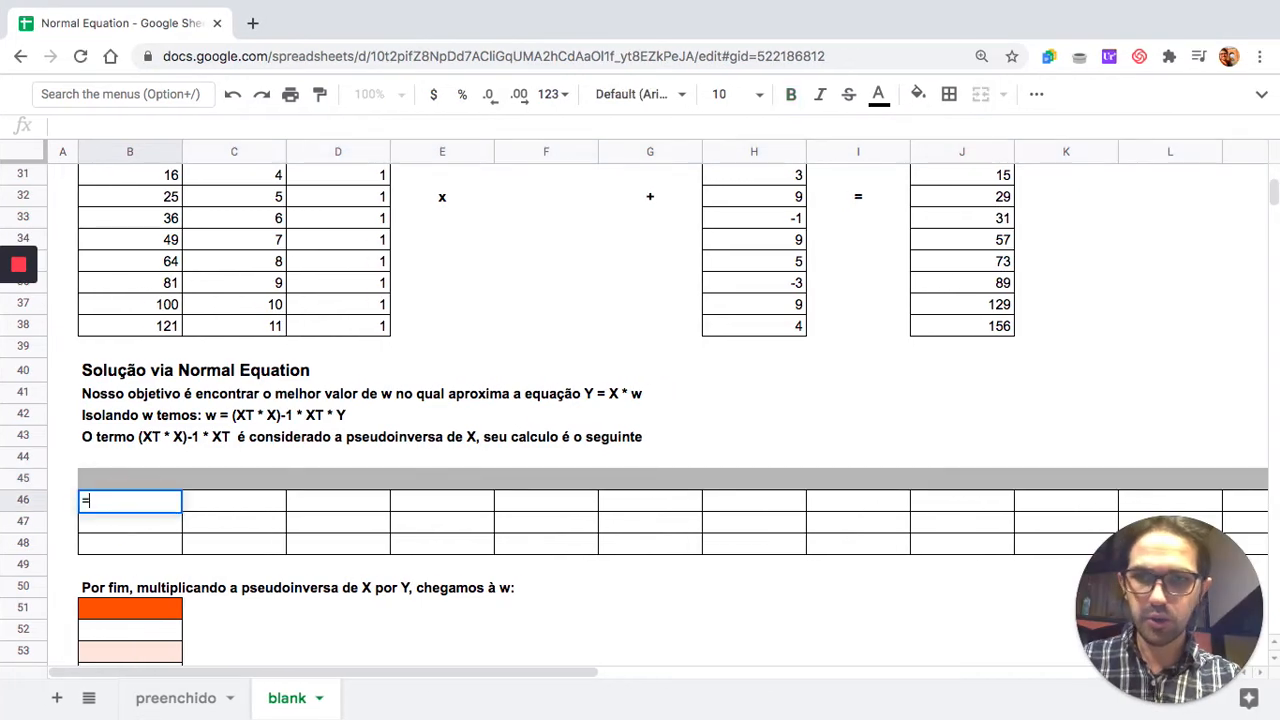
{"action": "key", "text": "ctrl+Left"}
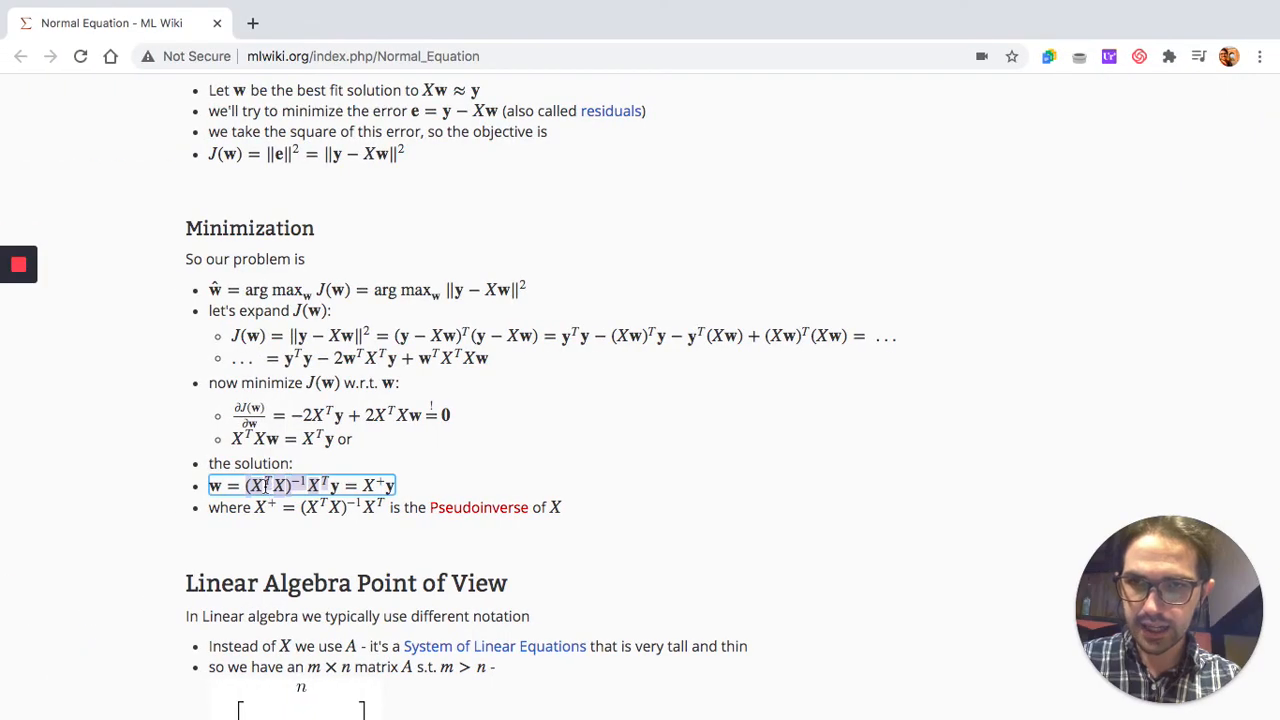
{"action": "key", "text": "ctrl+Right"}
{"action": "type", "text": "tra"}
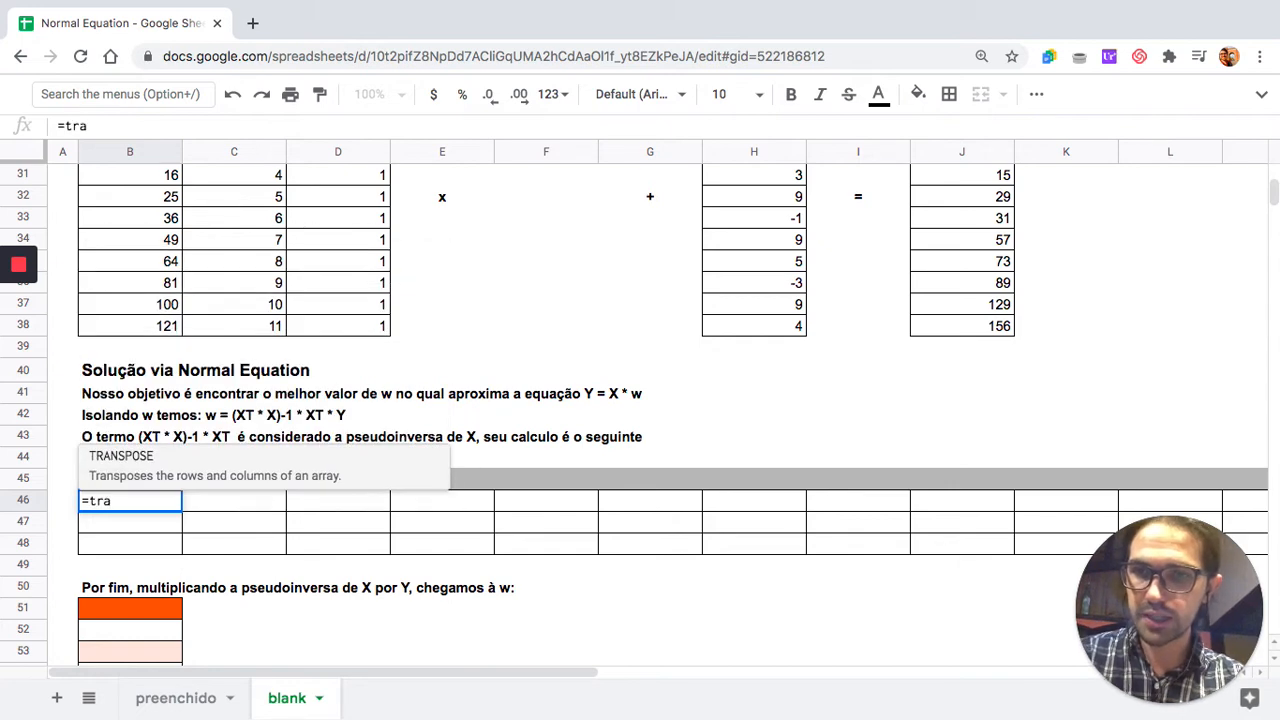
{"action": "key", "text": "Tab"}
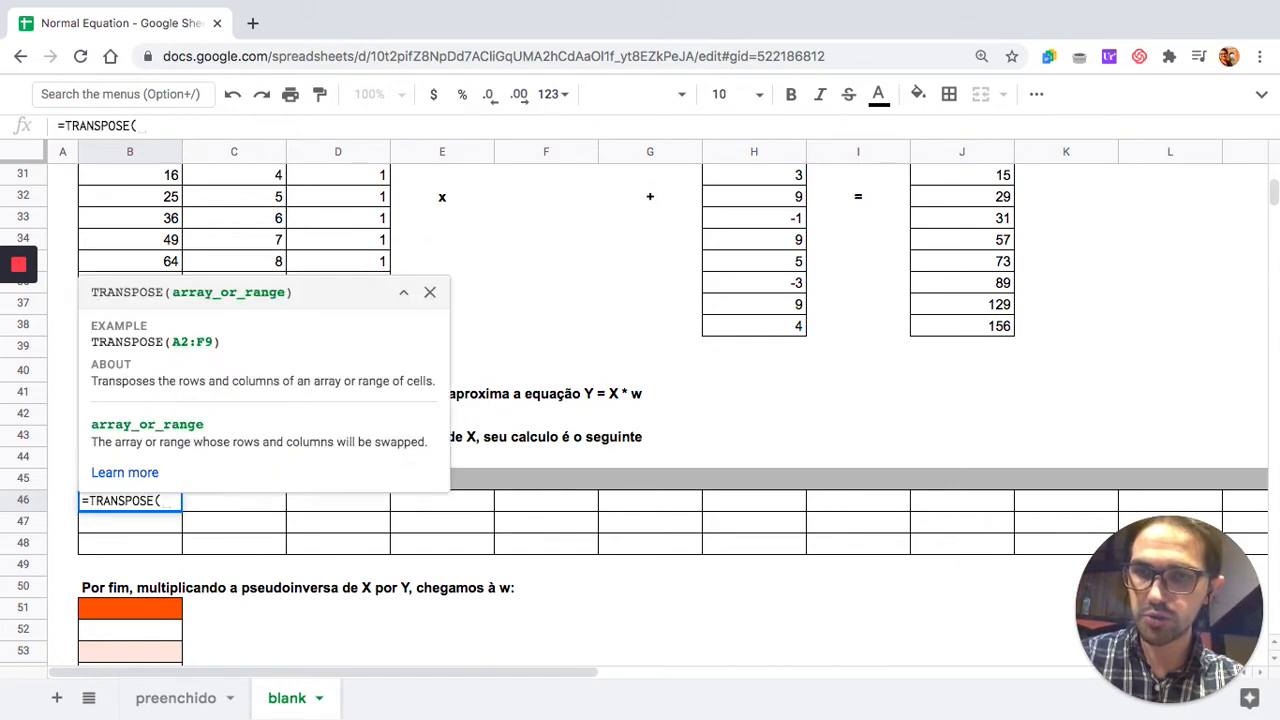
{"action": "left_click", "coordinate": [555, 372]}
{"action": "scroll", "coordinate": [165, 268], "scroll_direction": "up", "scroll_amount": 4}
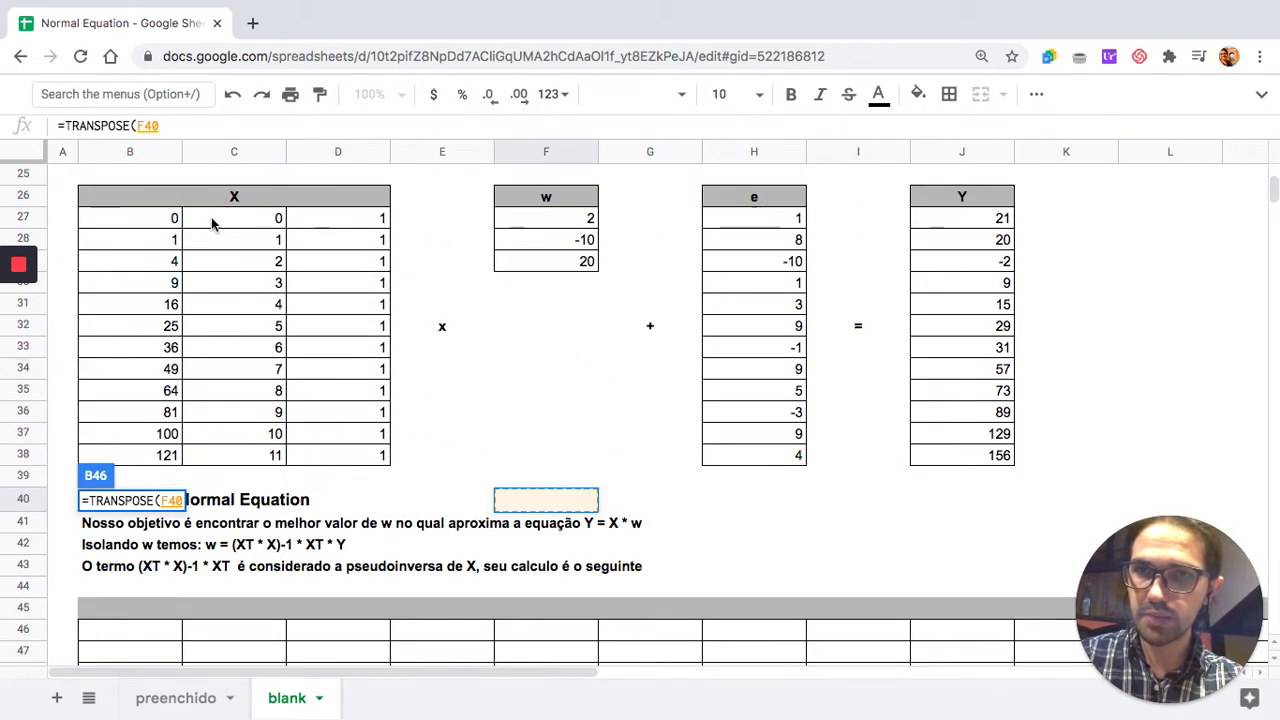
{"action": "left_click_drag", "start_coordinate": [165, 268], "coordinate": [378, 500]}
{"action": "type", "text": ")"}
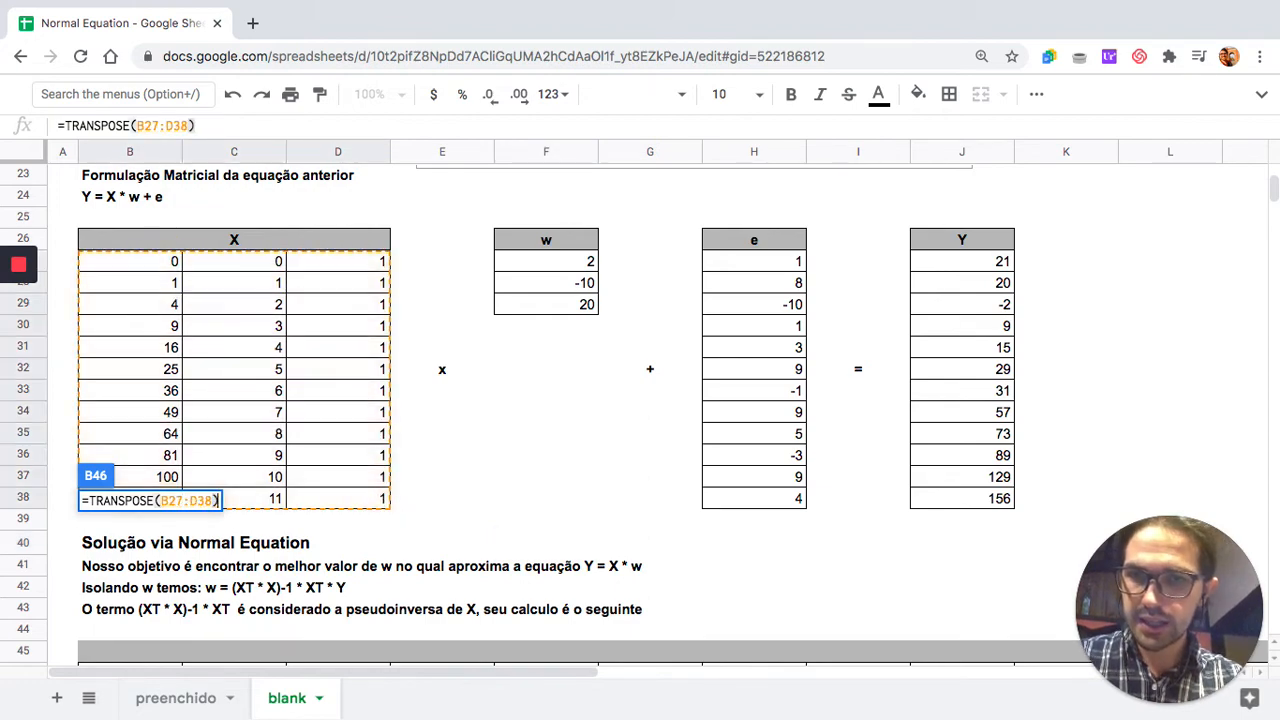
- Check the solution on the wiki page, and multiply the transpose in the B46 formula by matrix X, making it =TRANSPOSE(B27:D38)*B27:D38
{"action": "key", "text": "ctrl+Left"}
{"action": "left_click", "coordinate": [280, 487]}
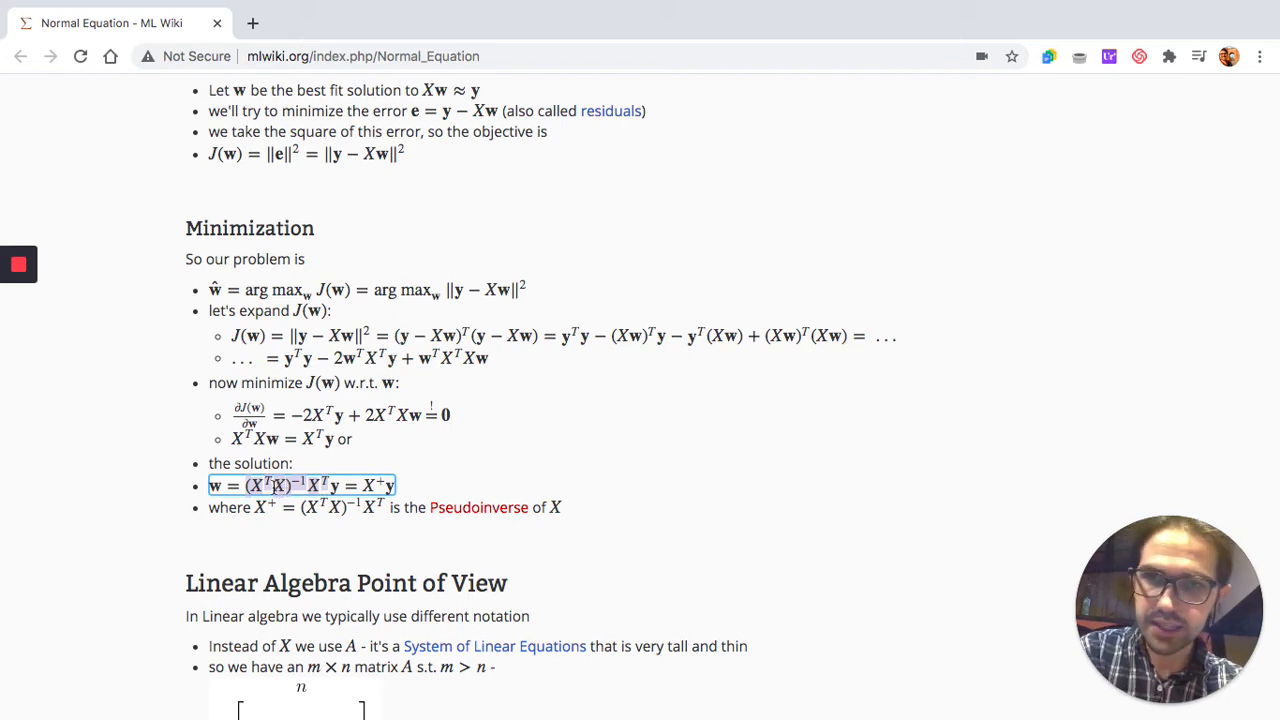
{"action": "key", "text": "ctrl+Right"}
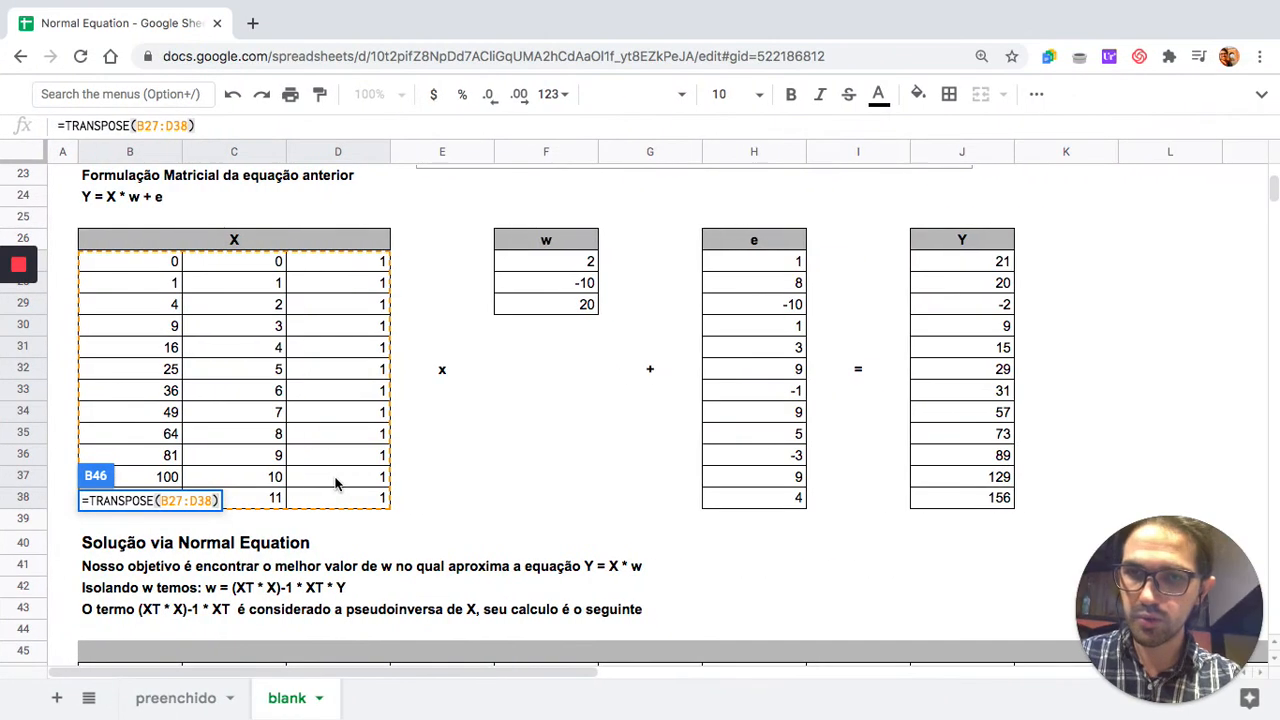
{"action": "type", "text": "*"}
{"action": "left_click_drag", "start_coordinate": [140, 262], "coordinate": [357, 500]}
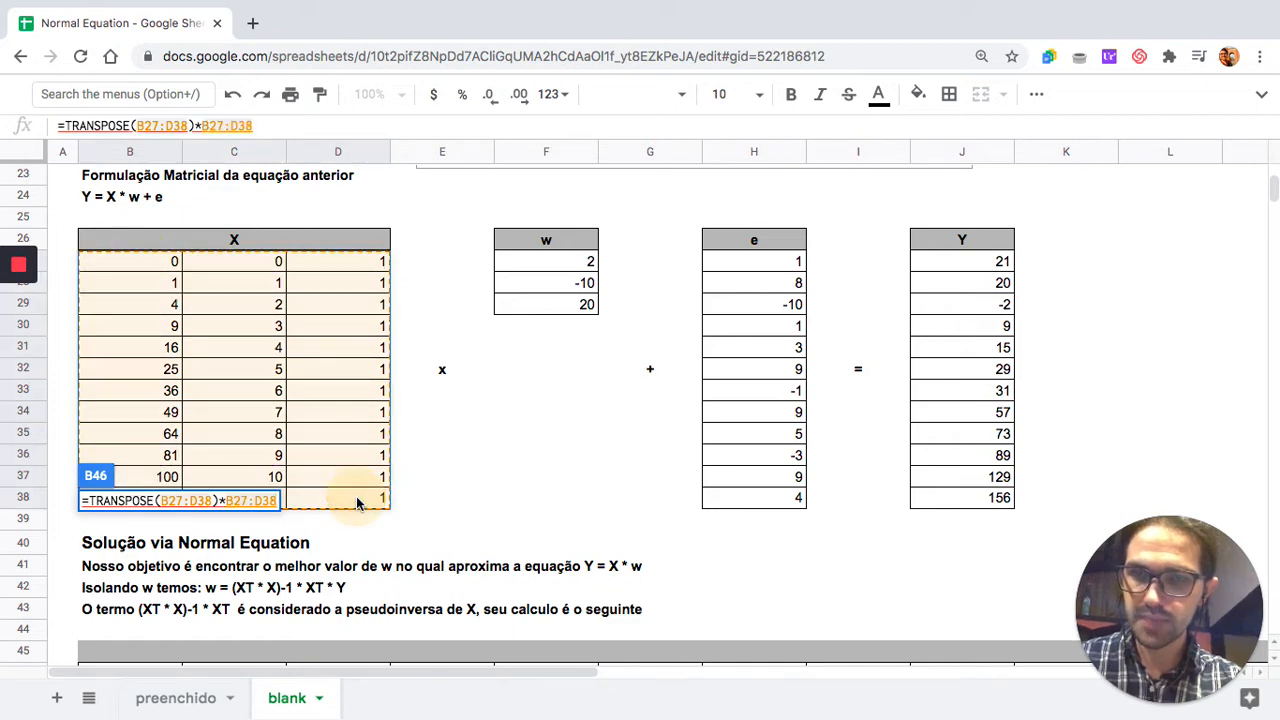
- Search Google for "inverse matrix google sheet" in a new browser tab next to the wiki page
{"action": "key", "text": "ctrl+Left"}
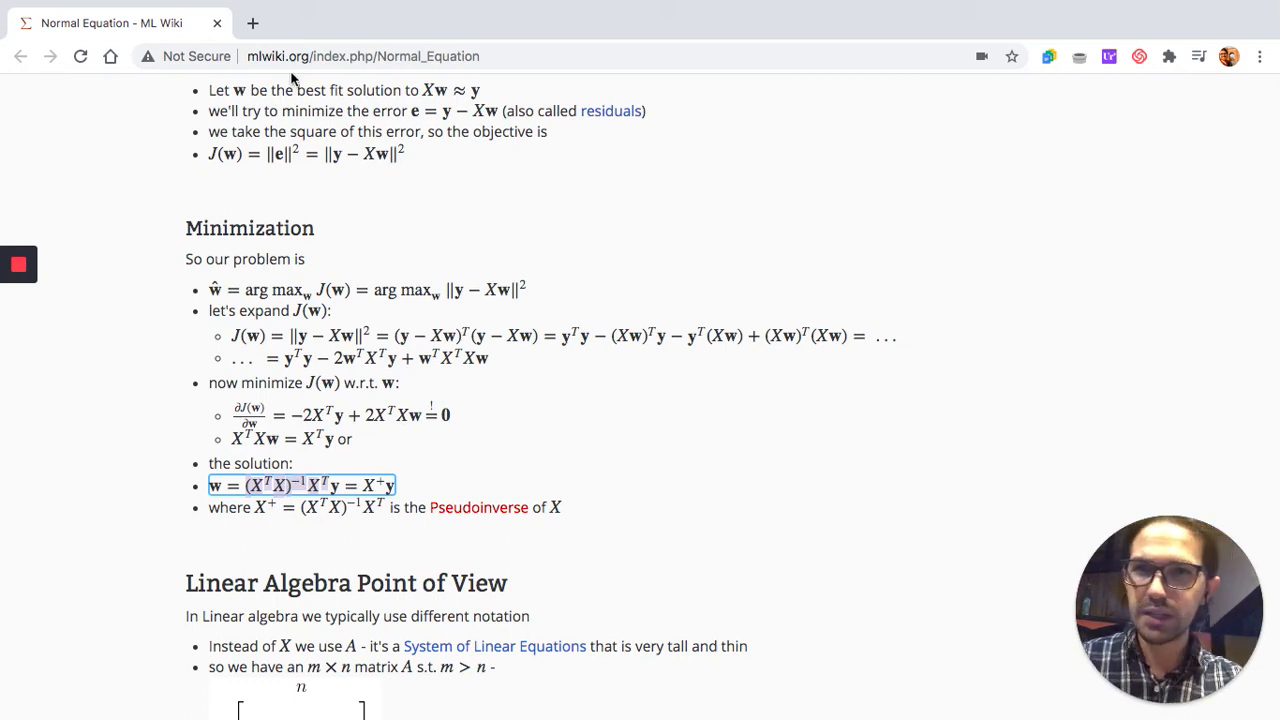
{"action": "left_click", "coordinate": [252, 23]}
{"action": "left_click", "coordinate": [274, 57]}
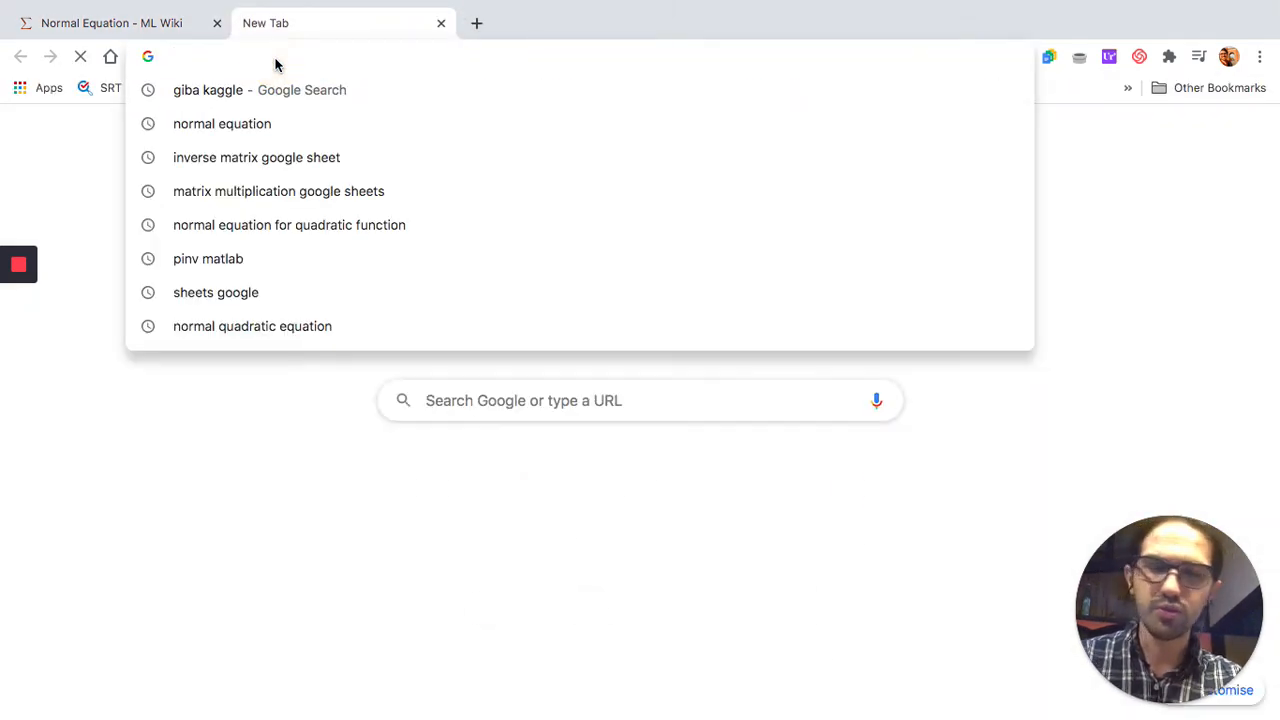
{"action": "type", "text": "in"}
{"action": "key", "text": "Return"}
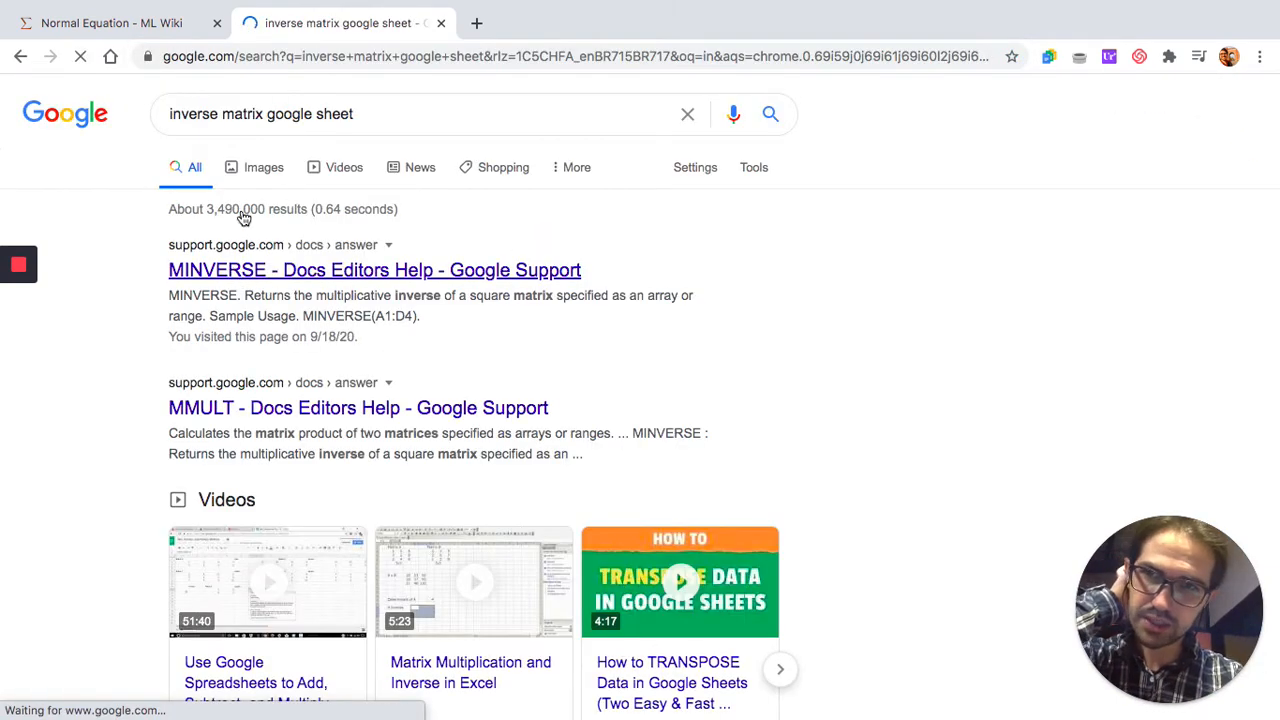
- Return to the spreadsheet and wrap the B46 product in MINVERSE, making it =minverse(TRANSPOSE(B27:D38)*B27:D38)
{"action": "left_click", "coordinate": [134, 24]}
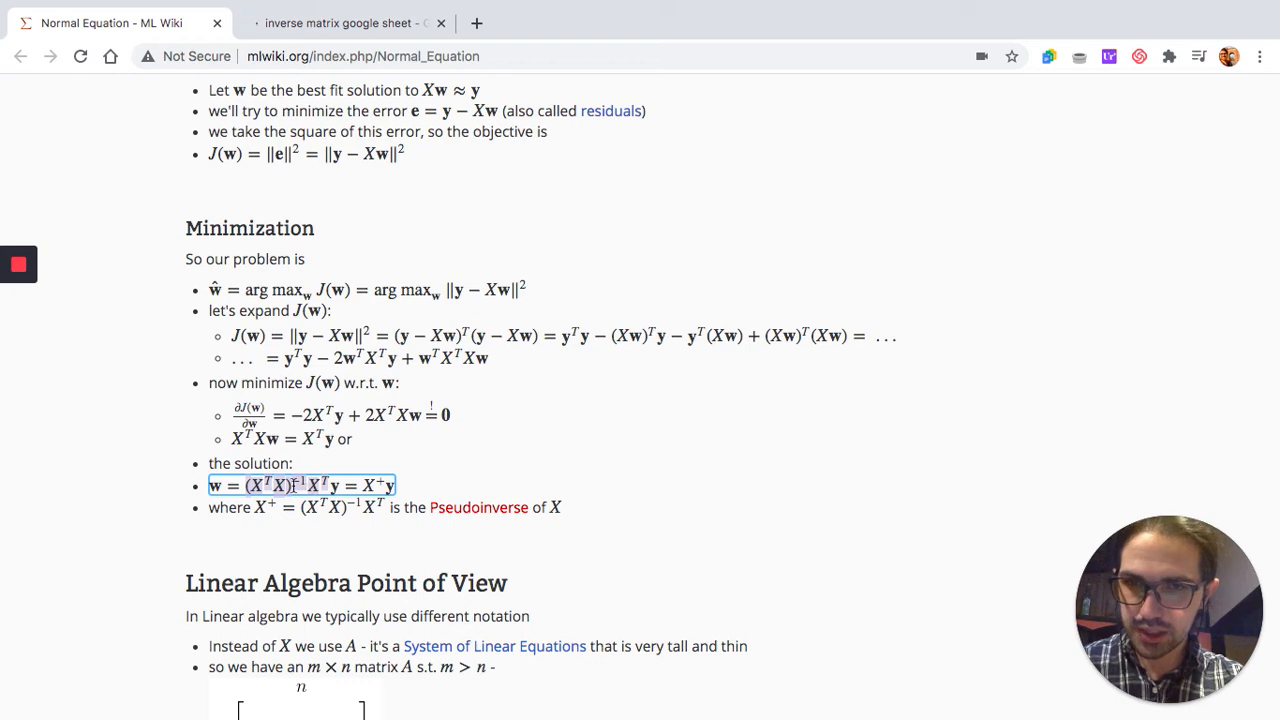
{"action": "key", "text": "ctrl+Right"}
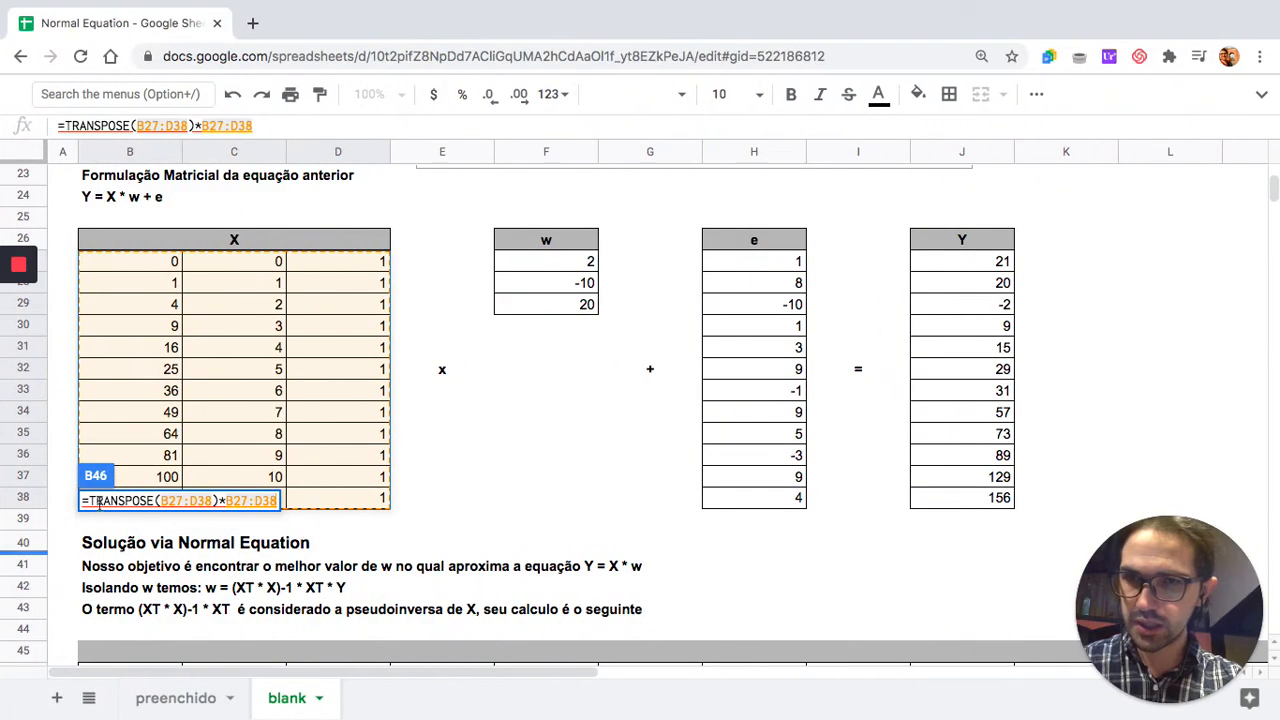
{"action": "left_click", "coordinate": [95, 501]}
{"action": "type", "text": "min"}
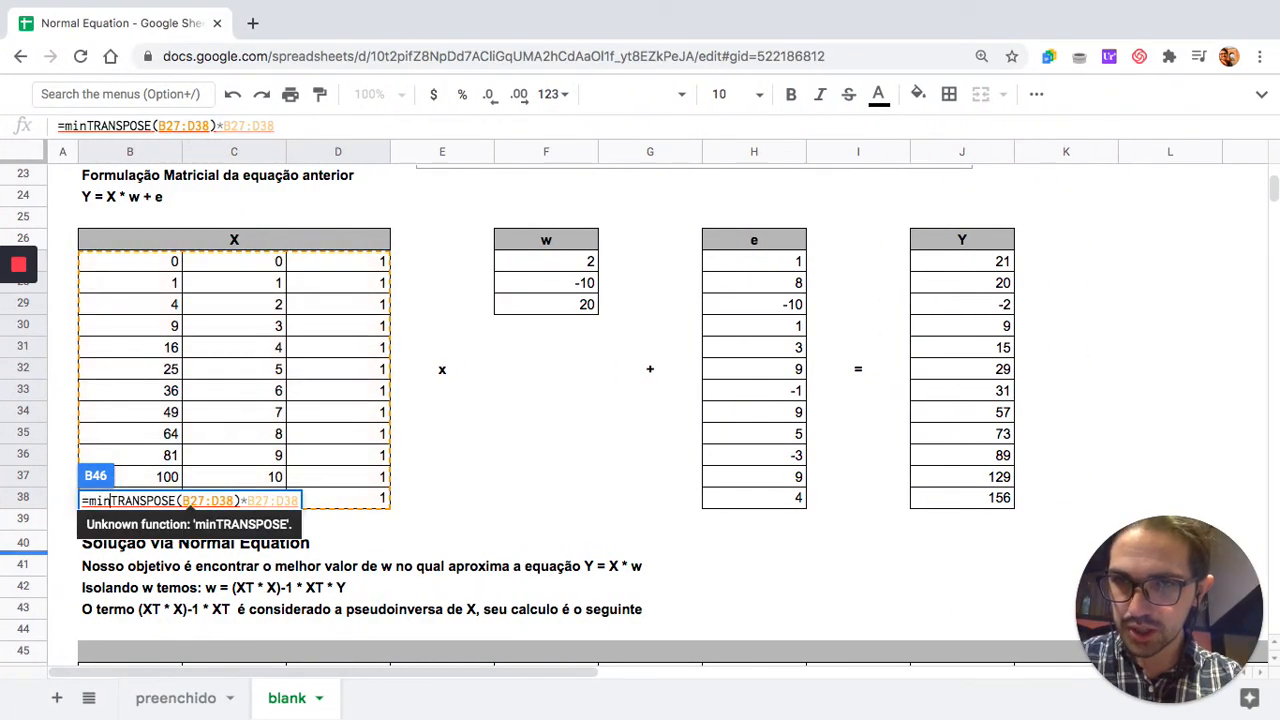
{"action": "type", "text": "verse("}
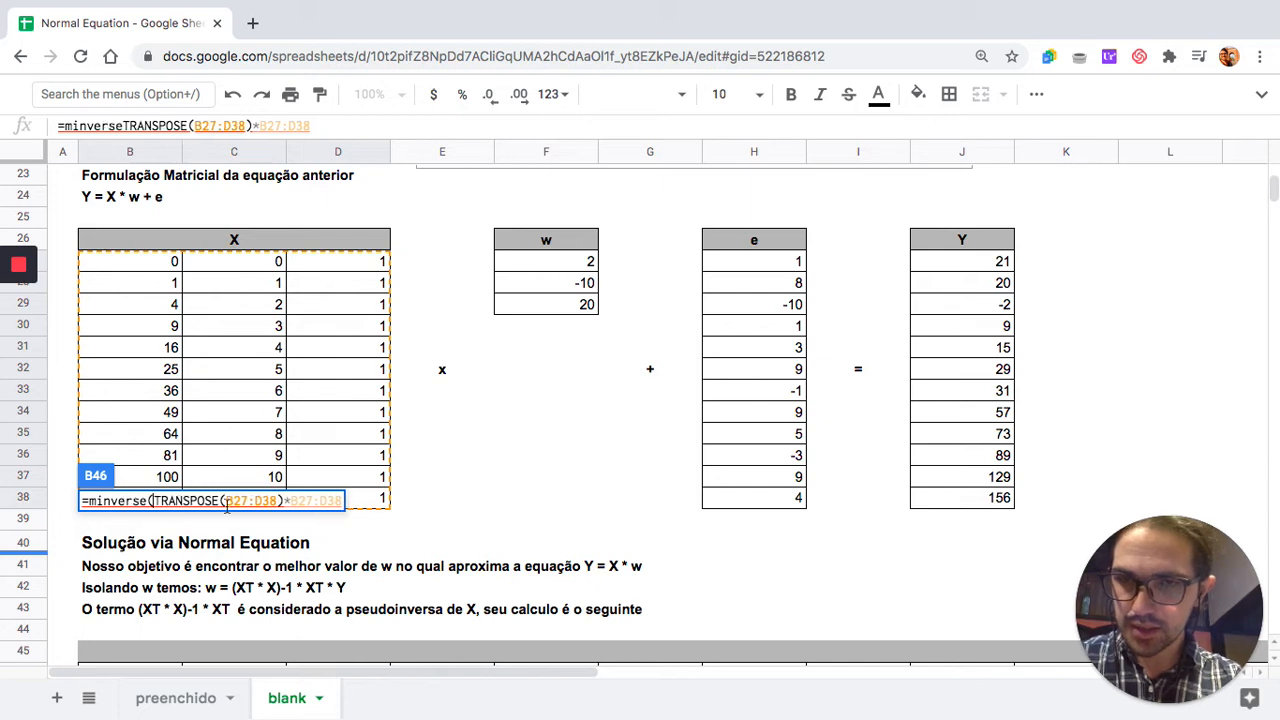
{"action": "left_click", "coordinate": [337, 501]}
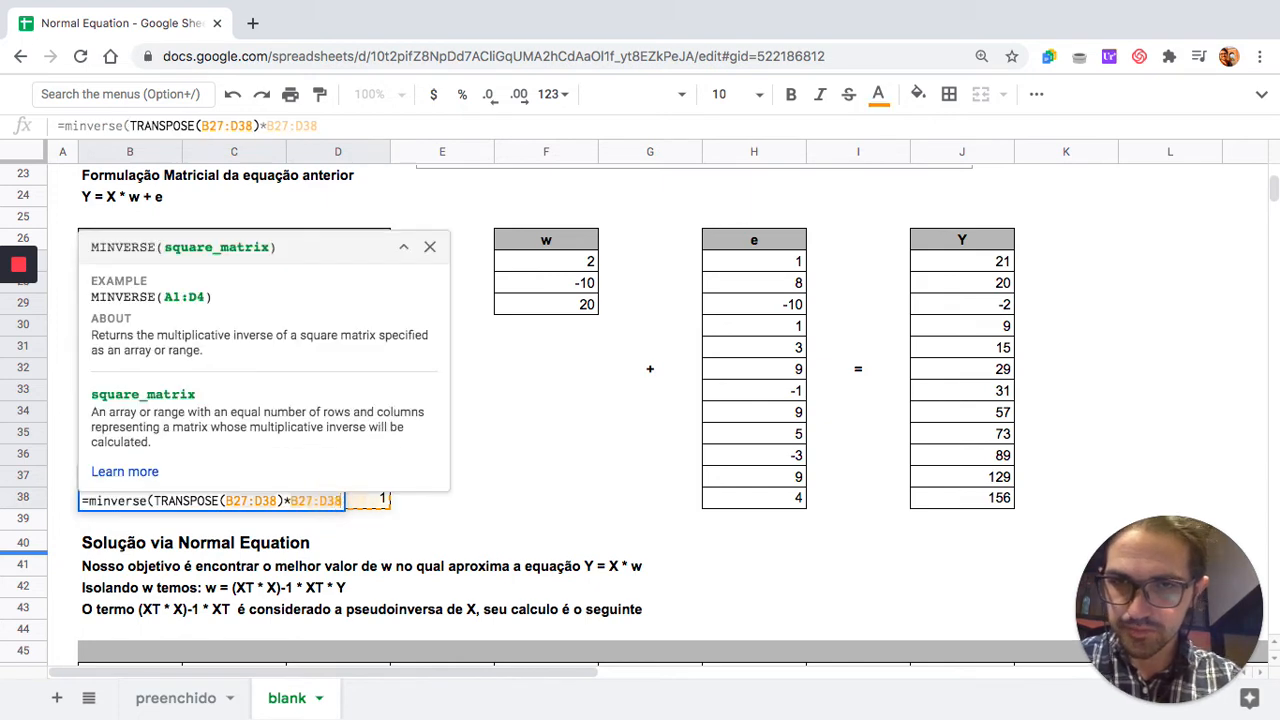
{"action": "type", "text": ")"}
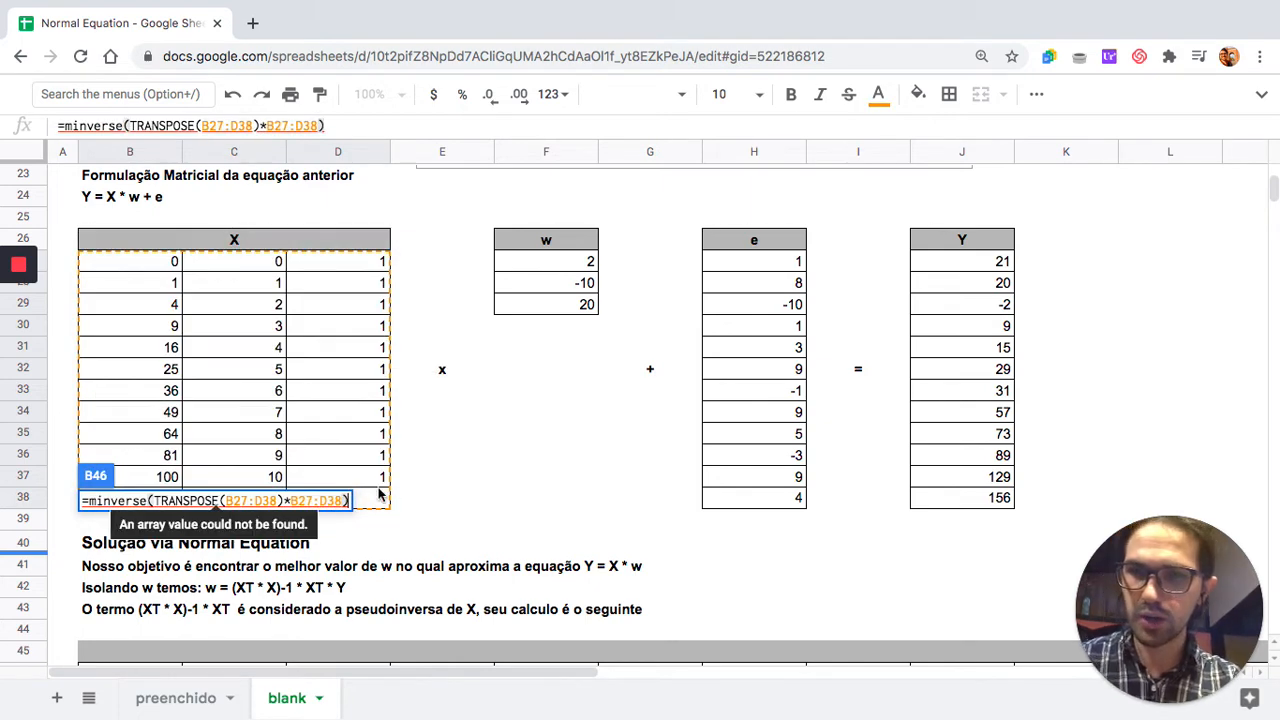
- Check the pseudoinverse expression on the wiki page, and enclose the B46 MINVERSE term as the first argument of an MMULT function
{"action": "key", "text": "ctrl+Left"}
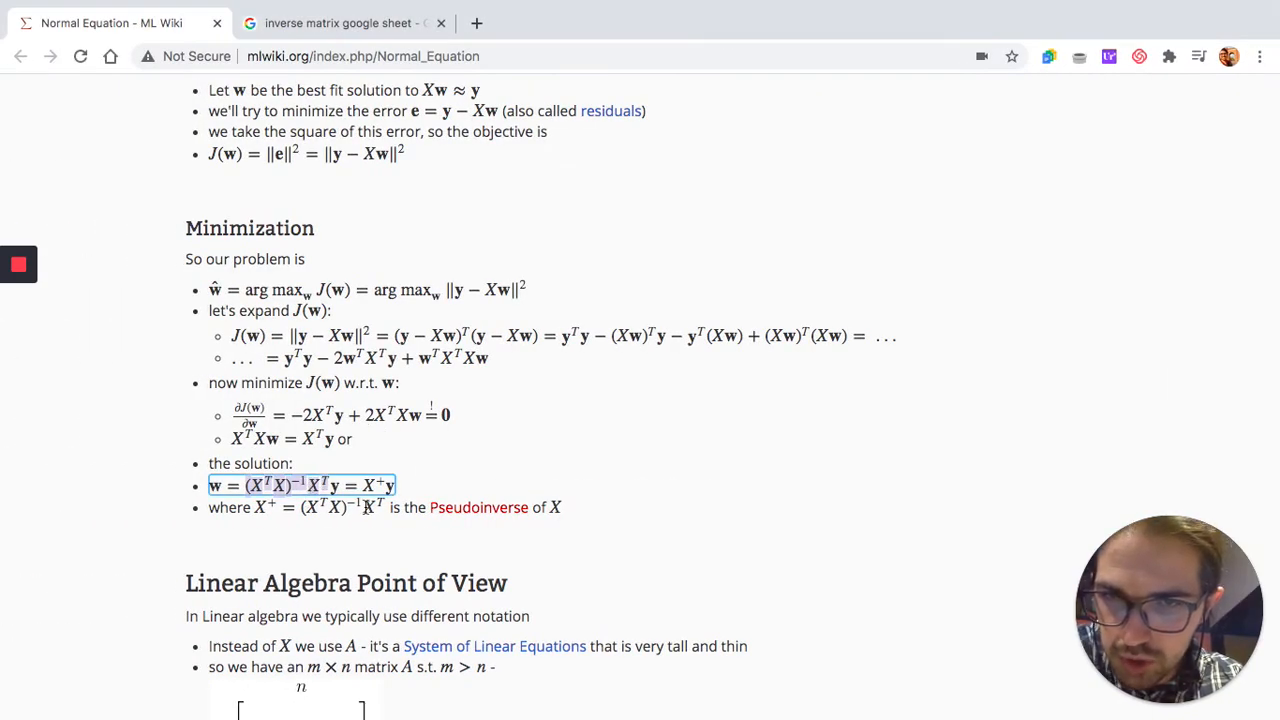
{"action": "key", "text": "ctrl+Right"}
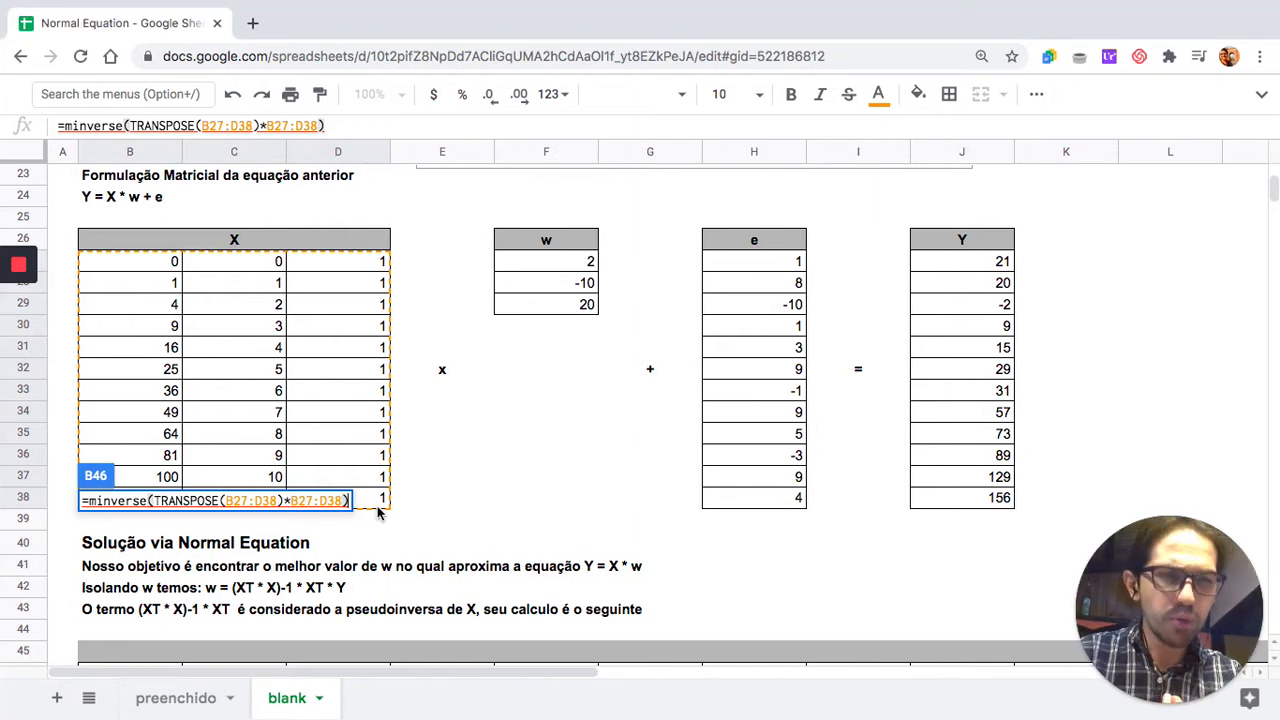
{"action": "type", "text": "*"}
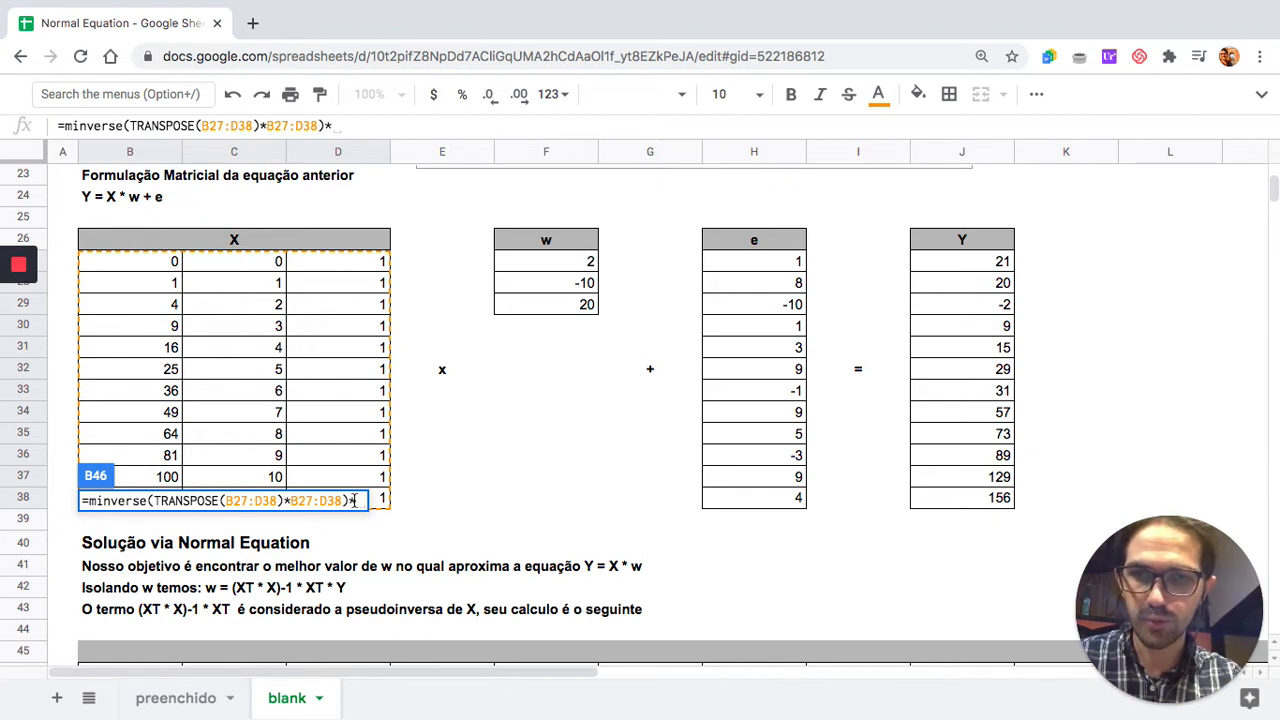
{"action": "key", "text": "BackSpace"}
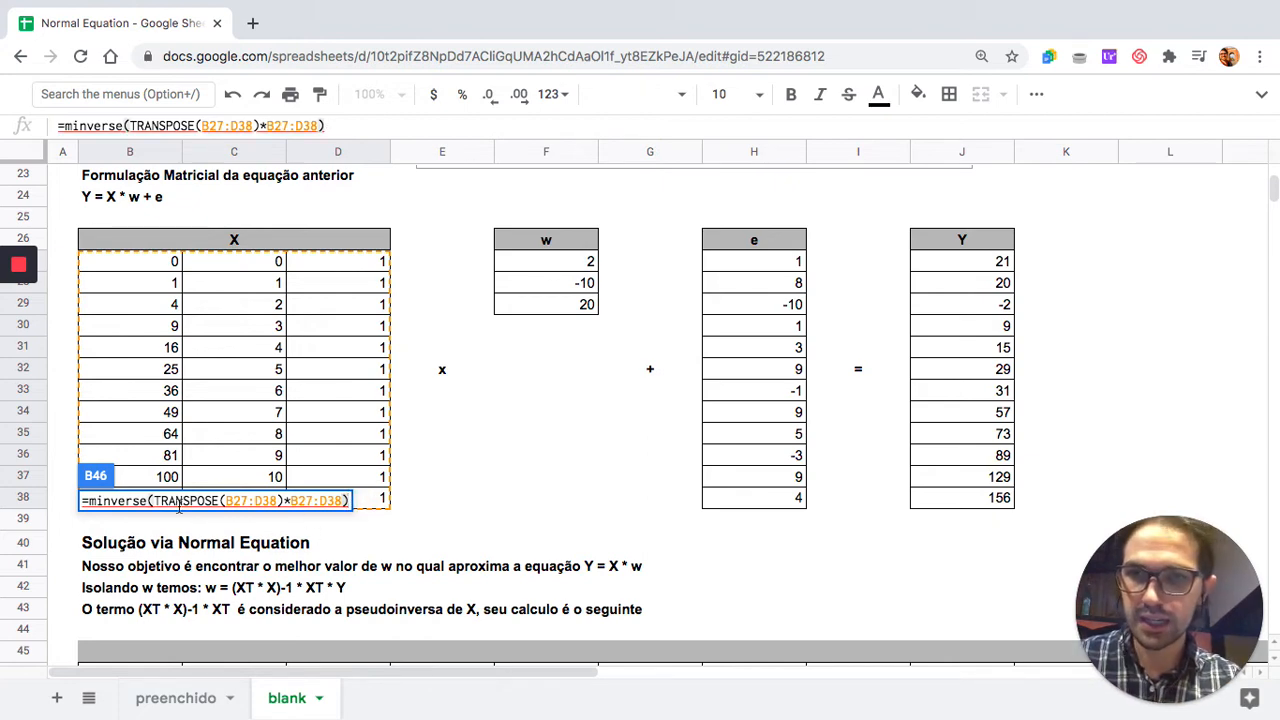
{"action": "left_click", "coordinate": [88, 500]}
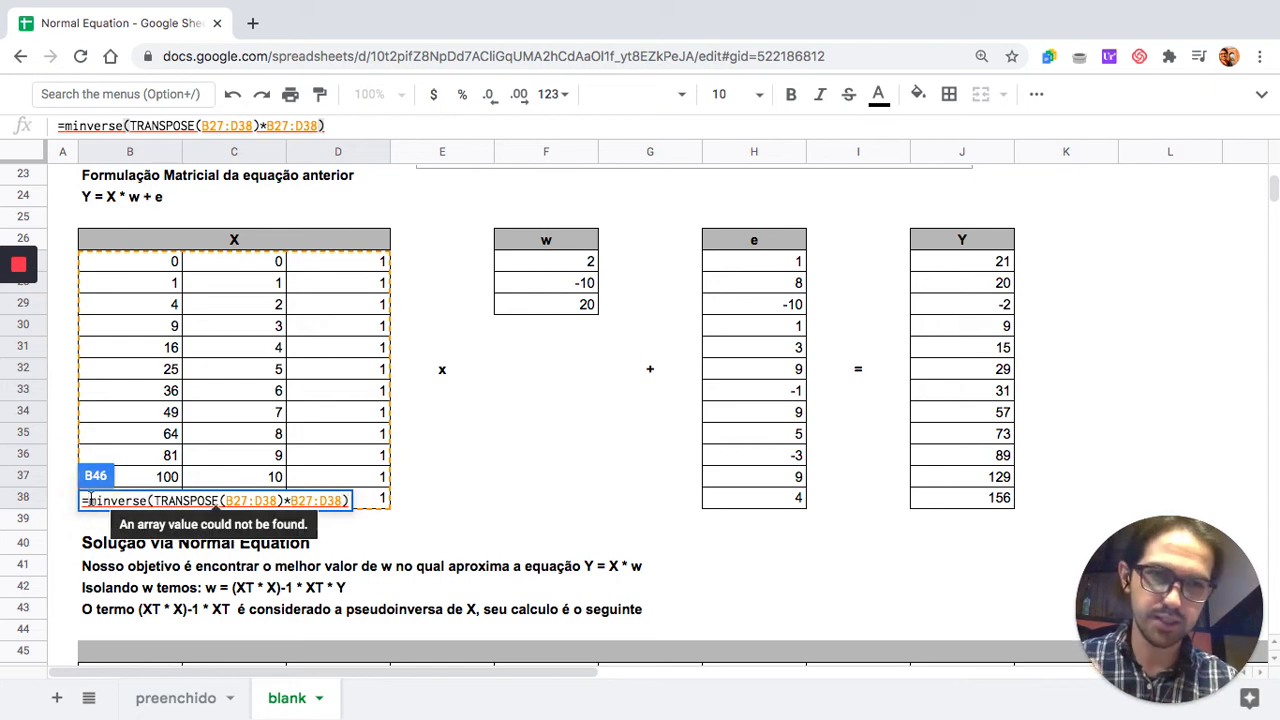
{"action": "type", "text": "m"}
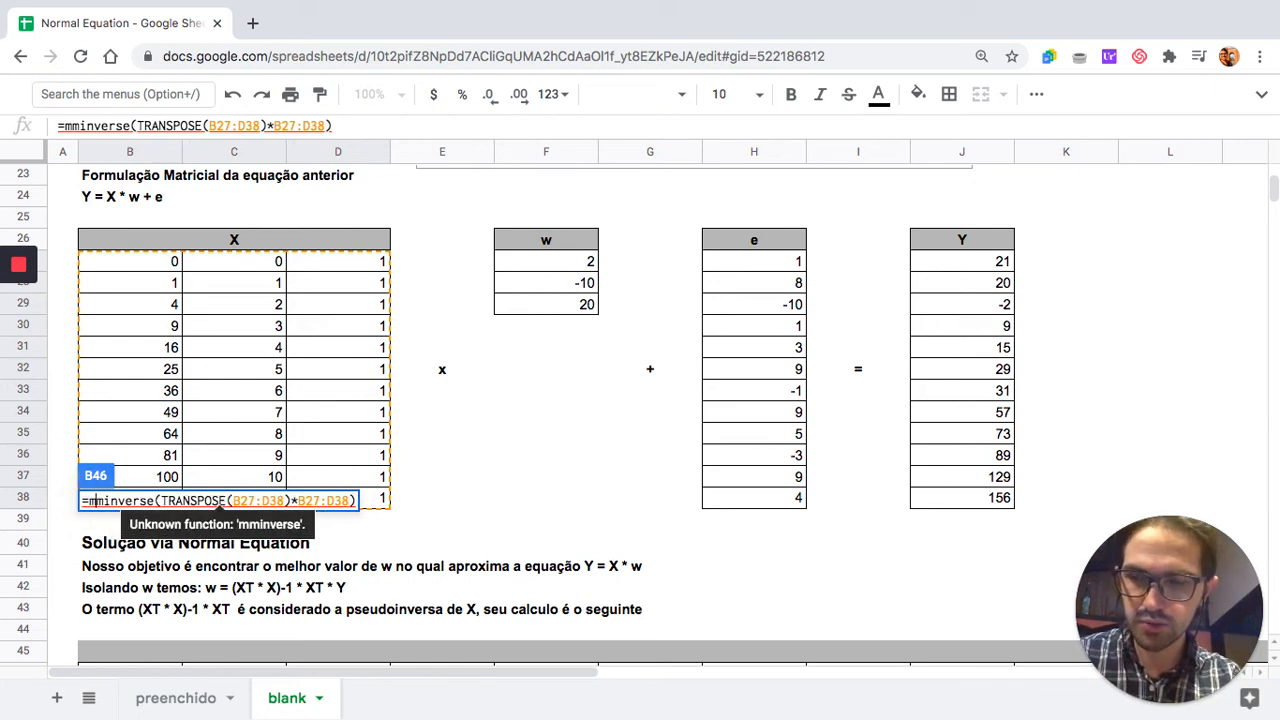
{"action": "type", "text": "mult("}
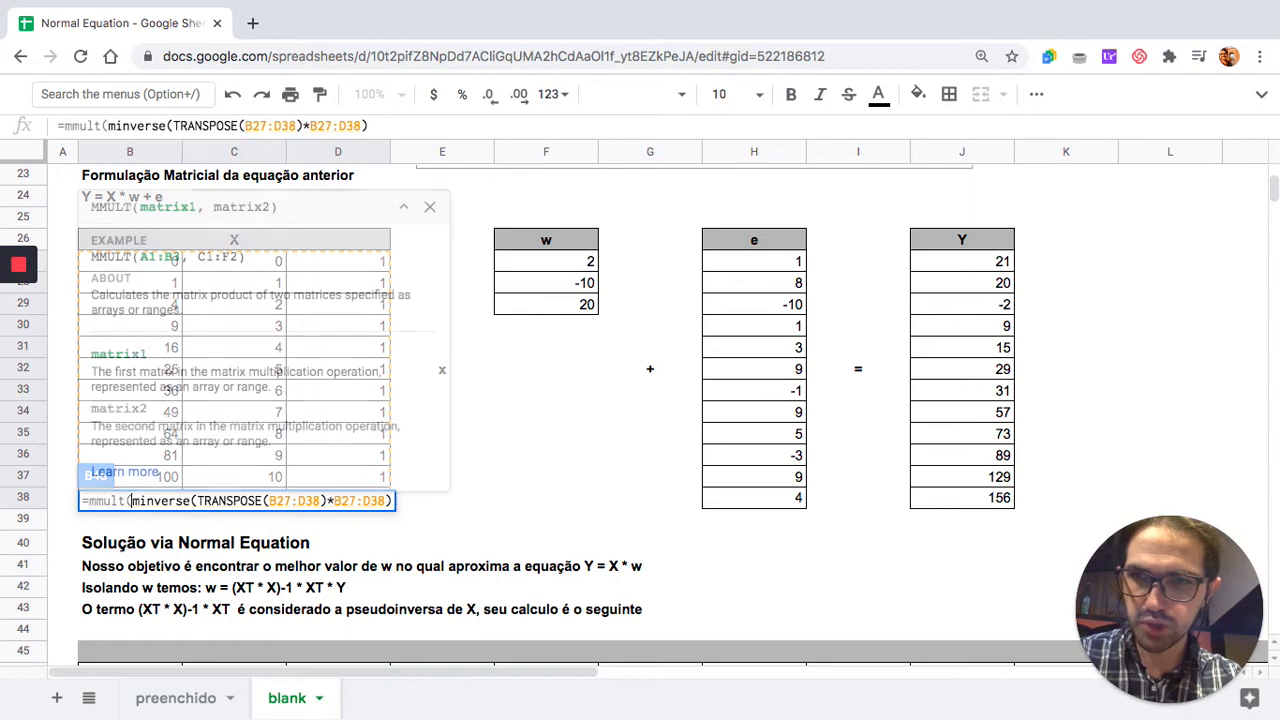
{"action": "left_click", "coordinate": [386, 503]}
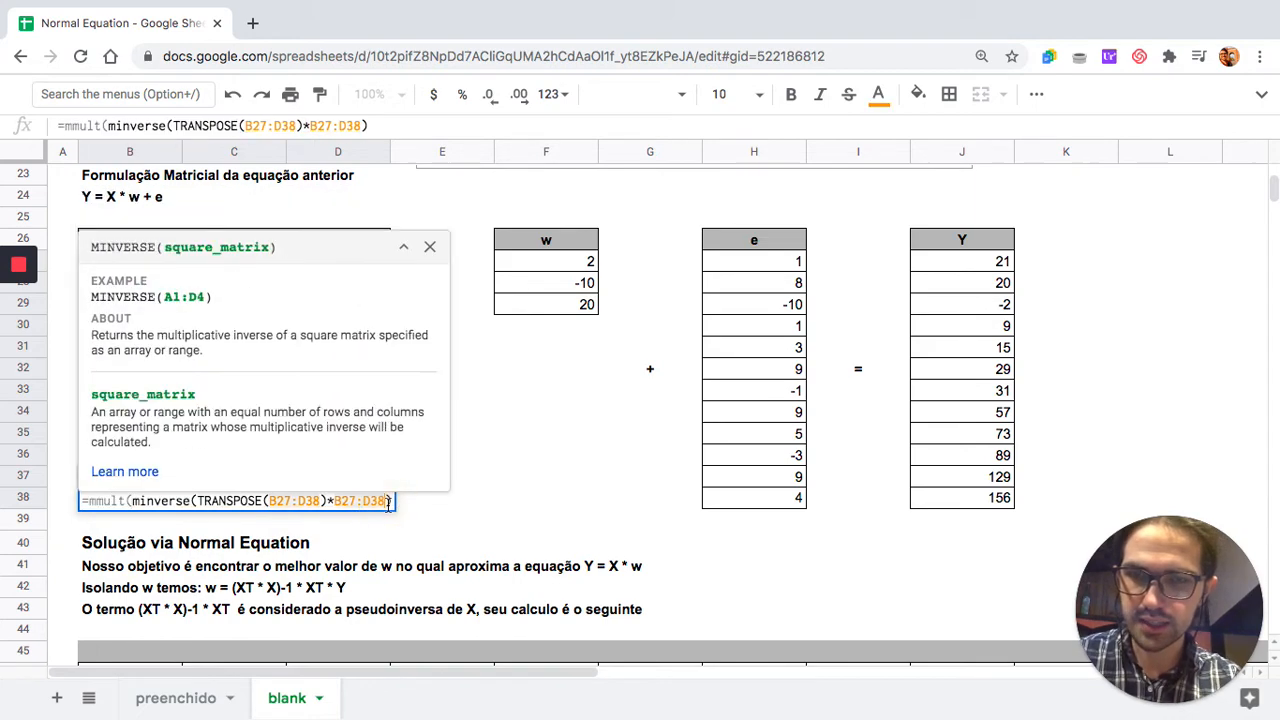
{"action": "left_click", "coordinate": [391, 504]}
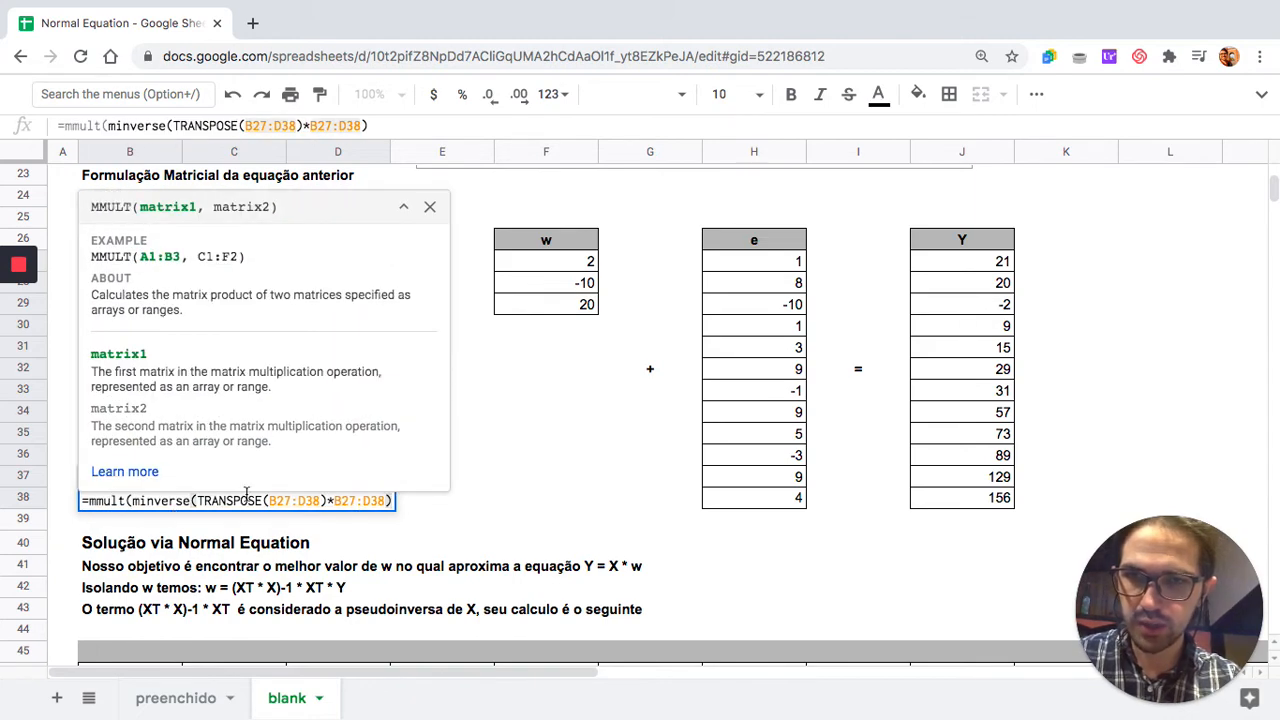
- Check the solution on the wiki again, and add TRANSPOSE(B27:D37) as the second MMULT argument in B46, closing both functions
{"action": "key", "text": "ctrl+Left"}
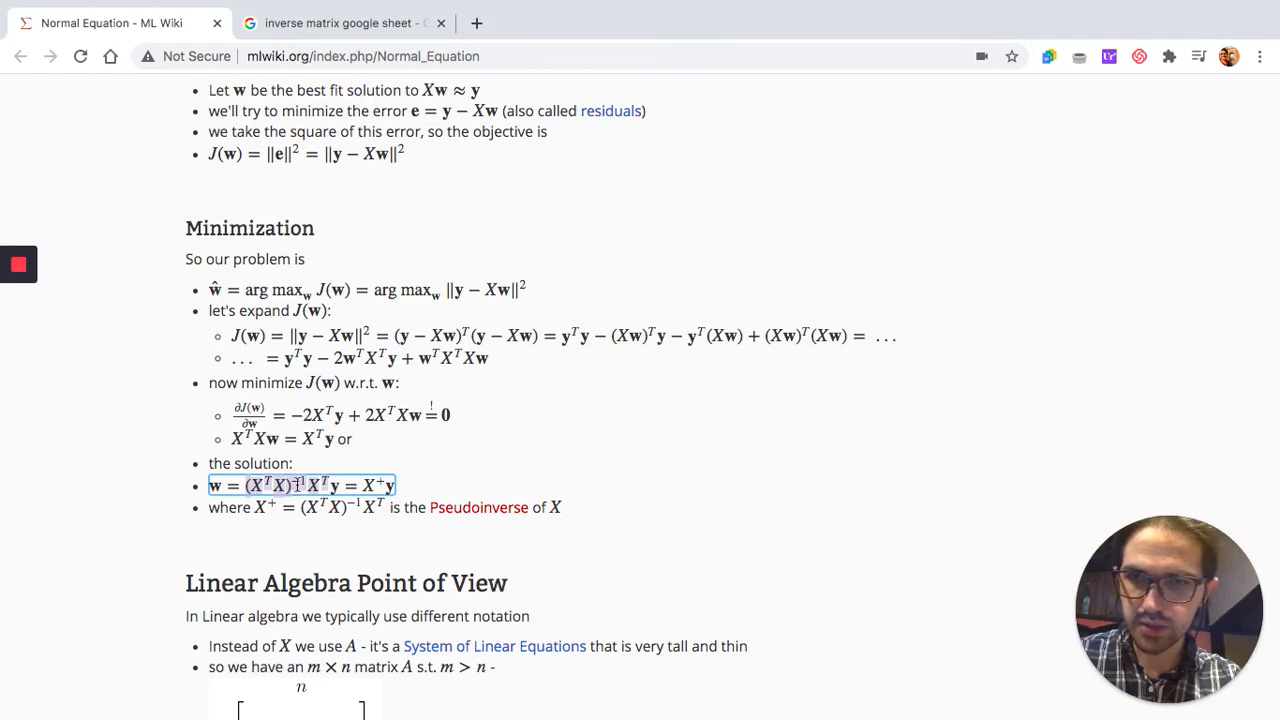
{"action": "key", "text": "ctrl+Right"}
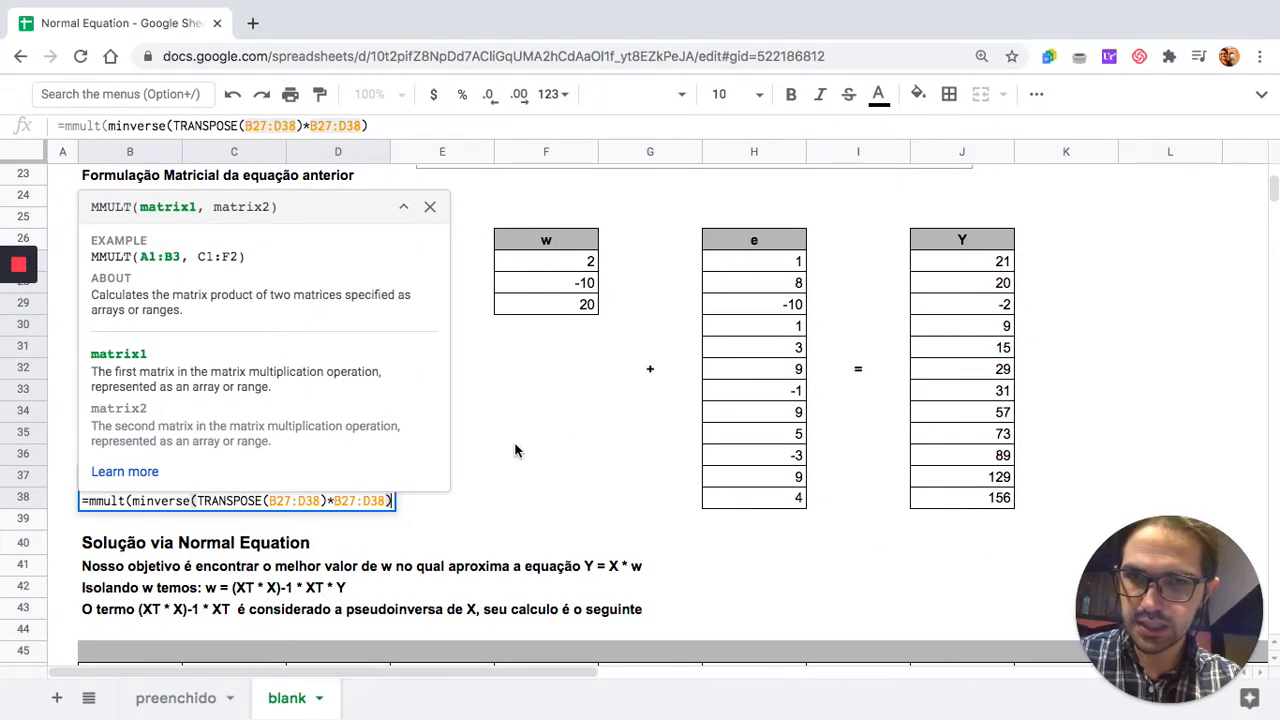
{"action": "type", "text": ","}
{"action": "type", "text": "tran"}
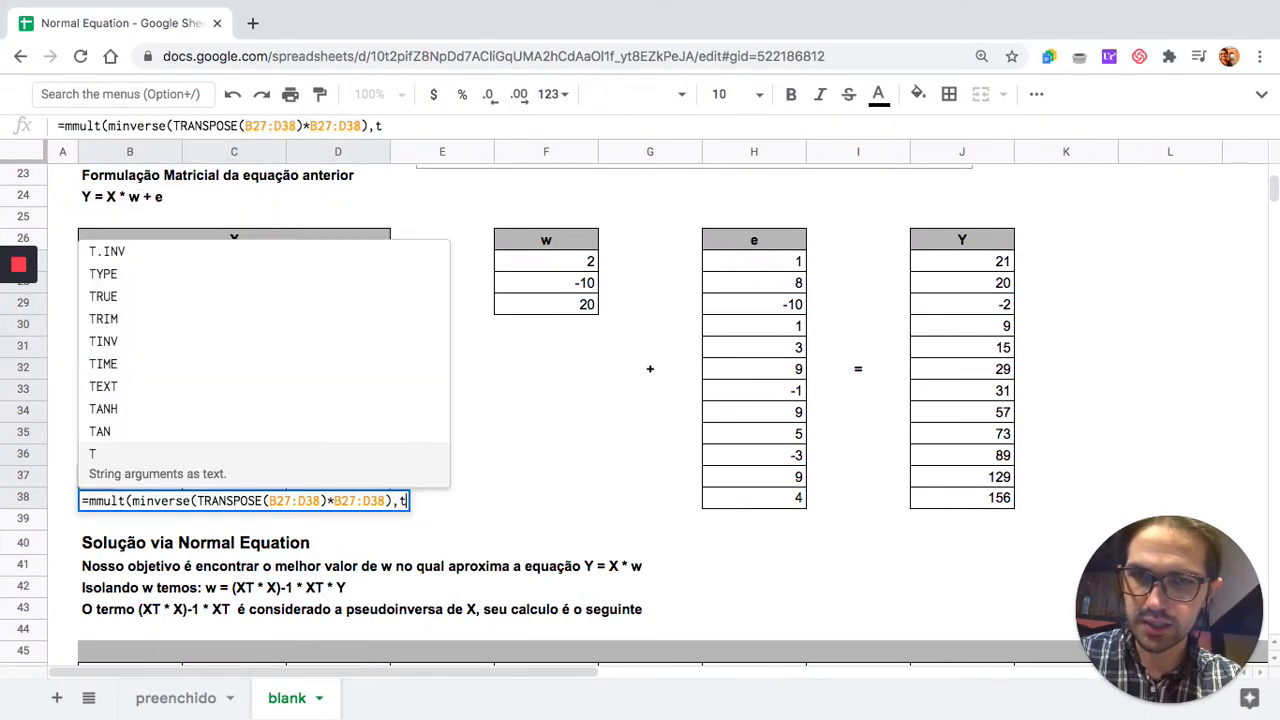
{"action": "key", "text": "Tab"}
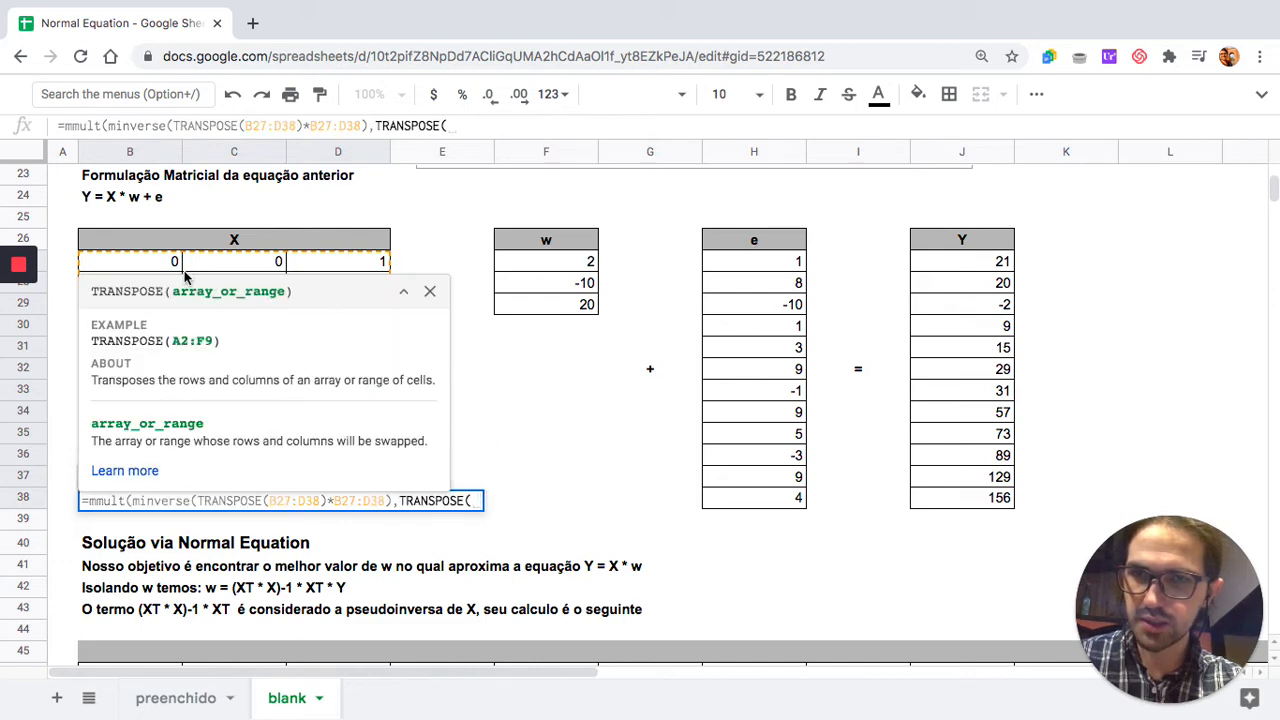
{"action": "left_click_drag", "start_coordinate": [165, 262], "coordinate": [375, 475]}
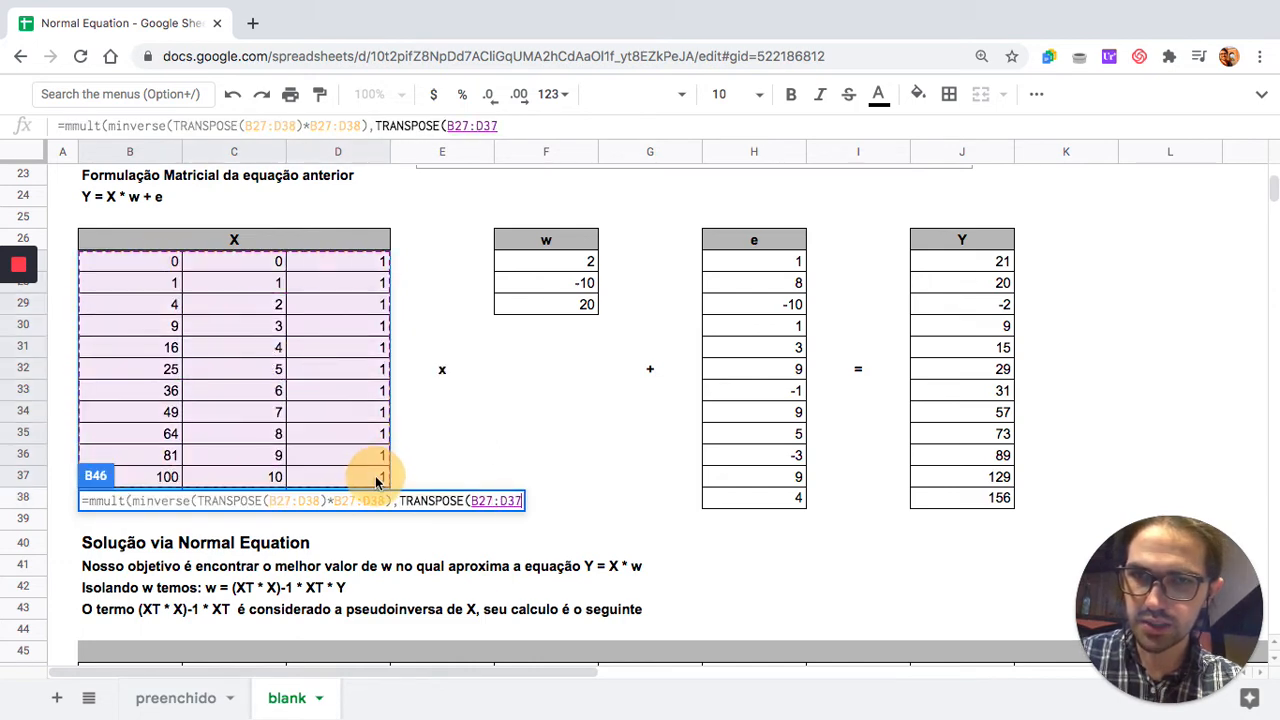
{"action": "type", "text": "))"}
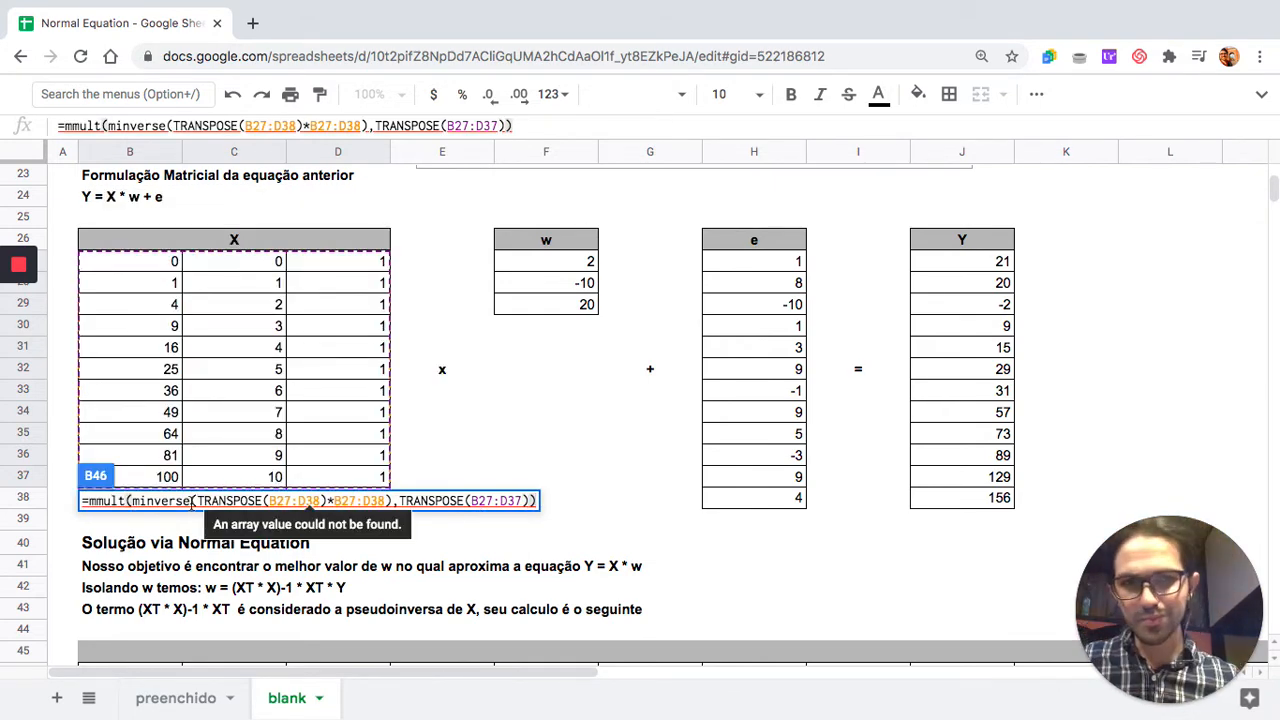
- Highlight the pseudoinverse definition on the wiki page, compare it with the B46 formula, and commit the formula
{"action": "key", "text": "ctrl+Left"}
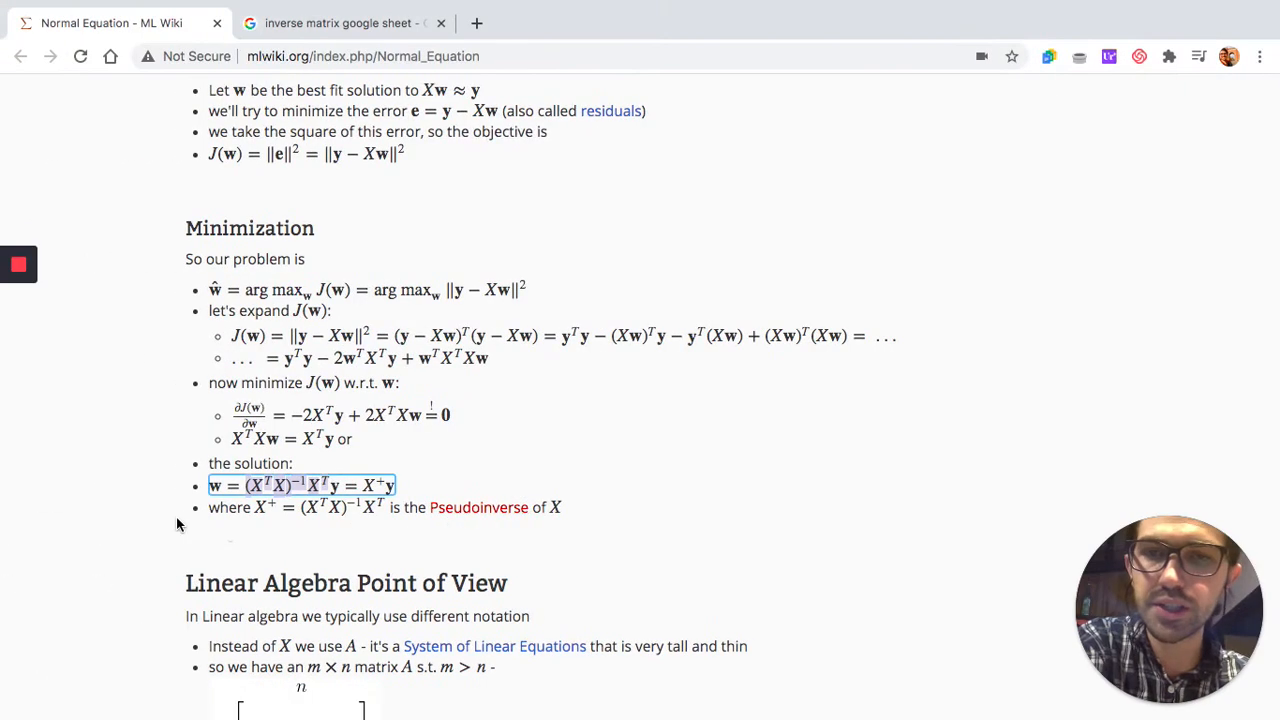
{"action": "left_click_drag", "start_coordinate": [297, 509], "coordinate": [374, 503]}
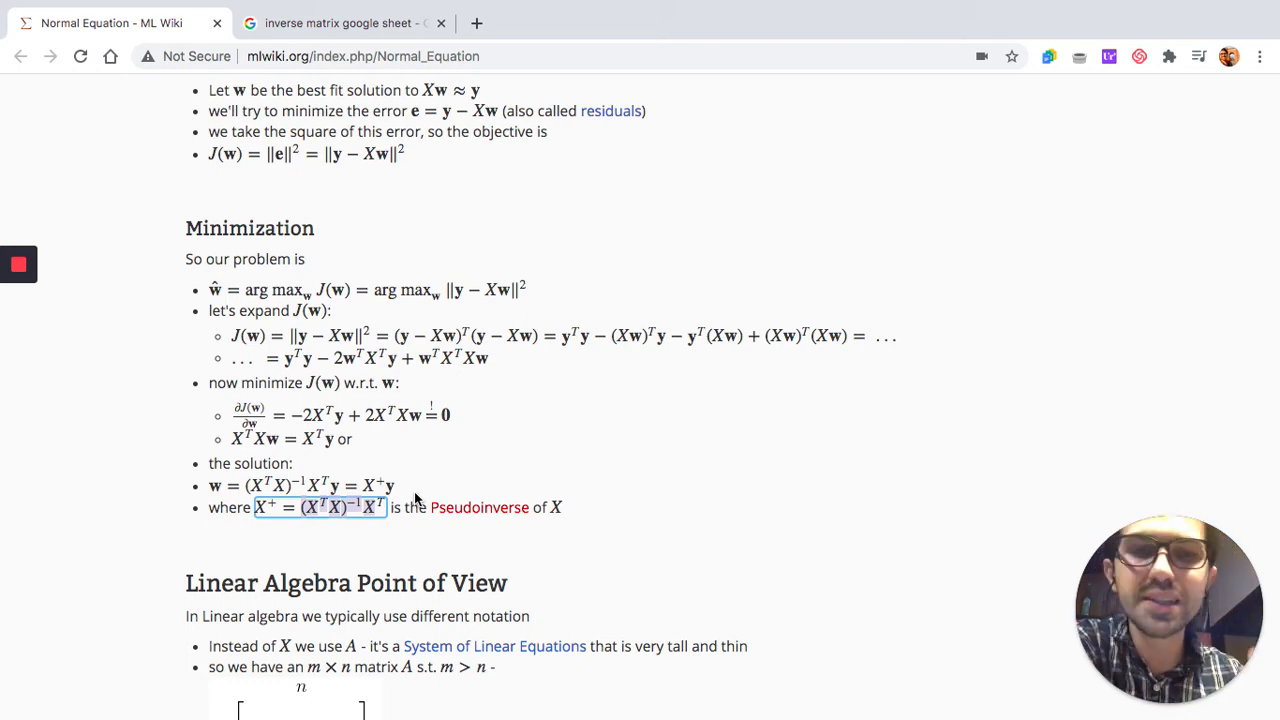
{"action": "key", "text": "ctrl+Right"}
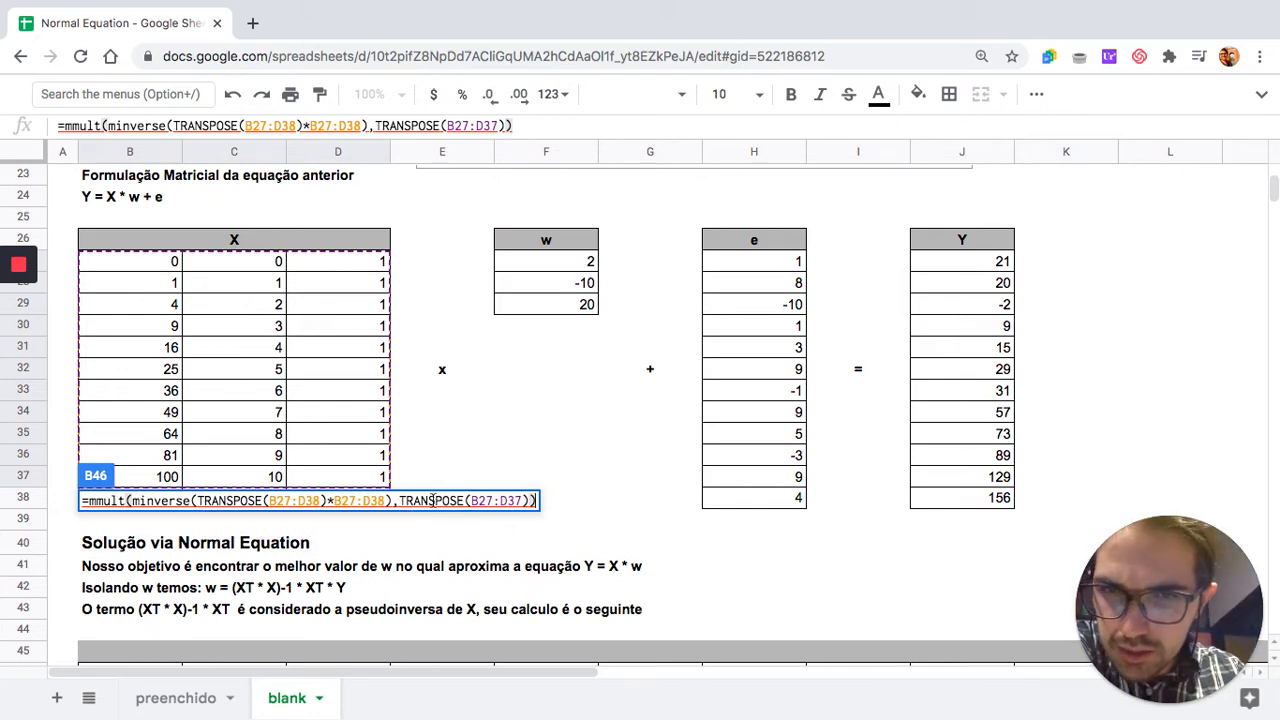
{"action": "double_click", "coordinate": [320, 502]}
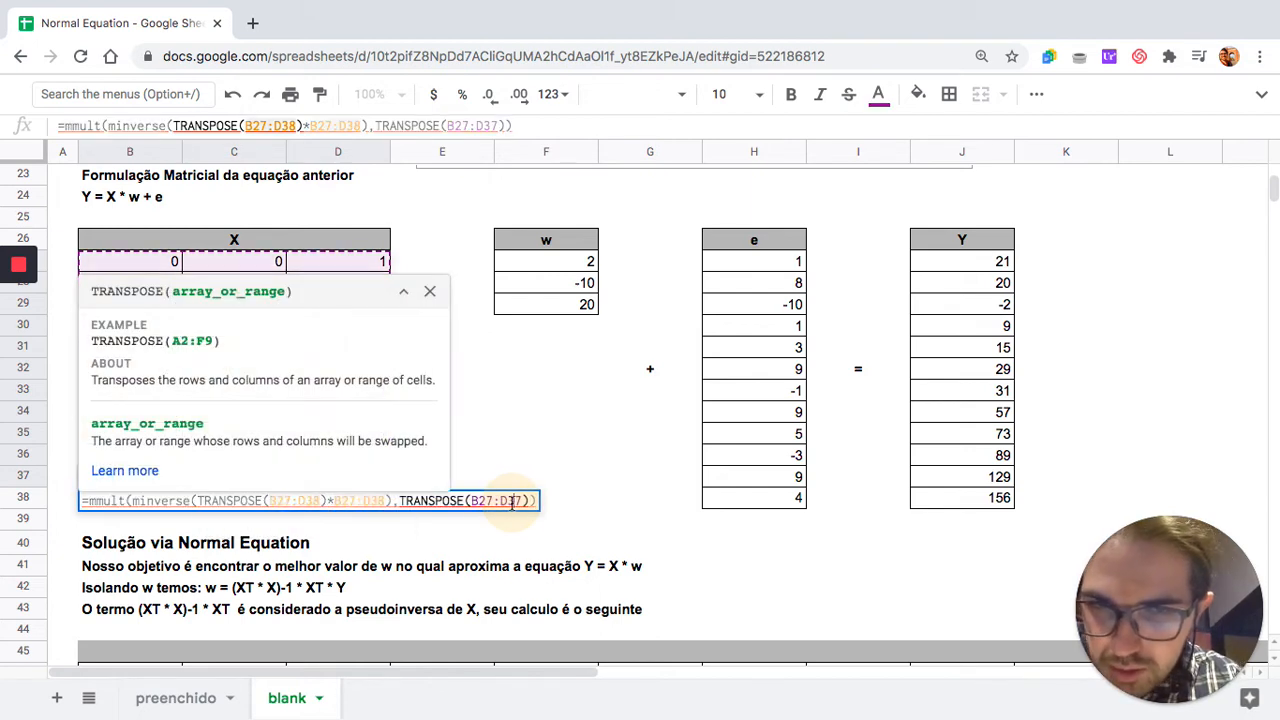
{"action": "key", "text": "Return"}
- Review the B46 formula's functions, change the last TRANSPOSE range to B27:D38, and commit the formula
{"action": "scroll", "coordinate": [511, 502], "scroll_direction": "down", "scroll_amount": 3}
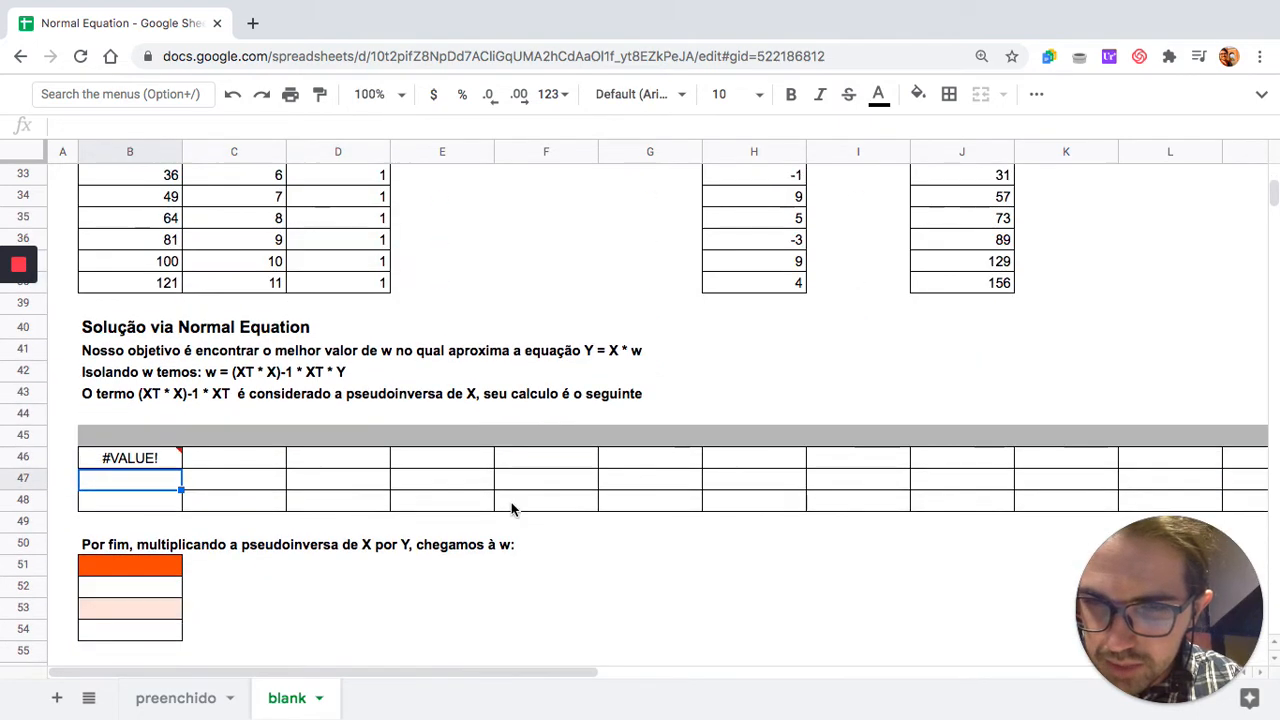
{"action": "left_click", "coordinate": [148, 460]}
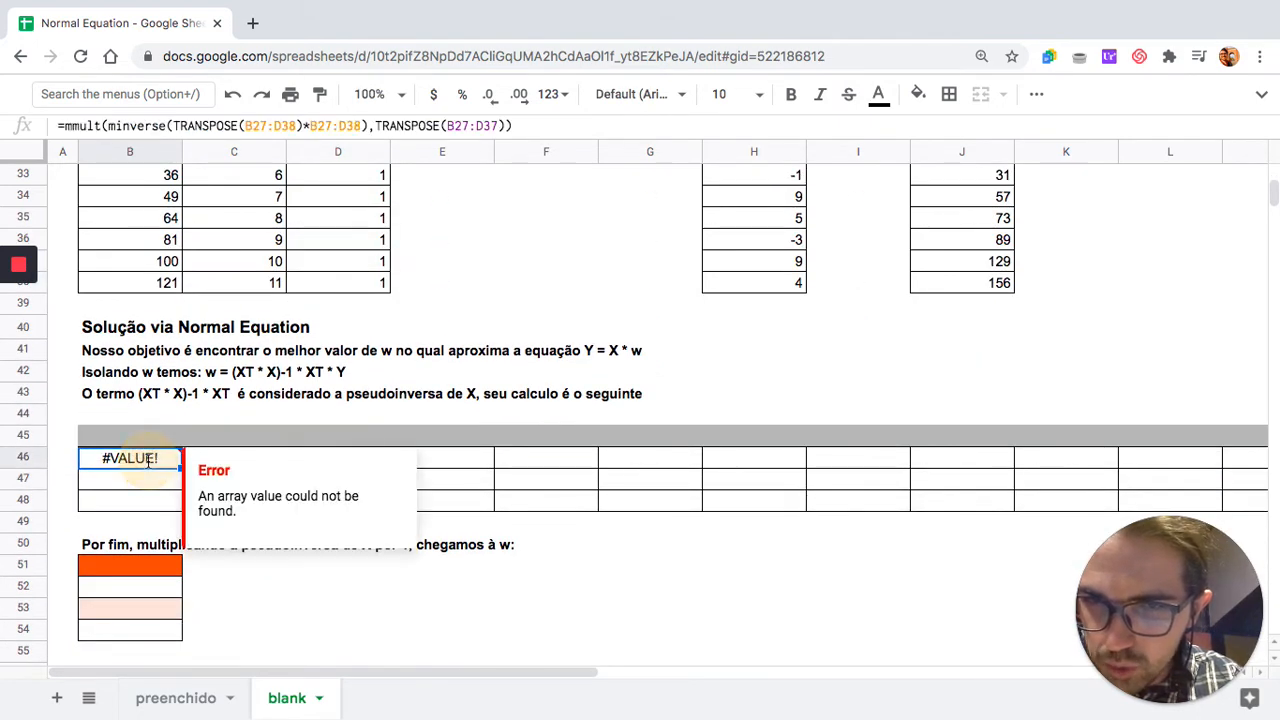
{"action": "double_click", "coordinate": [150, 460]}
{"action": "left_click", "coordinate": [94, 458]}
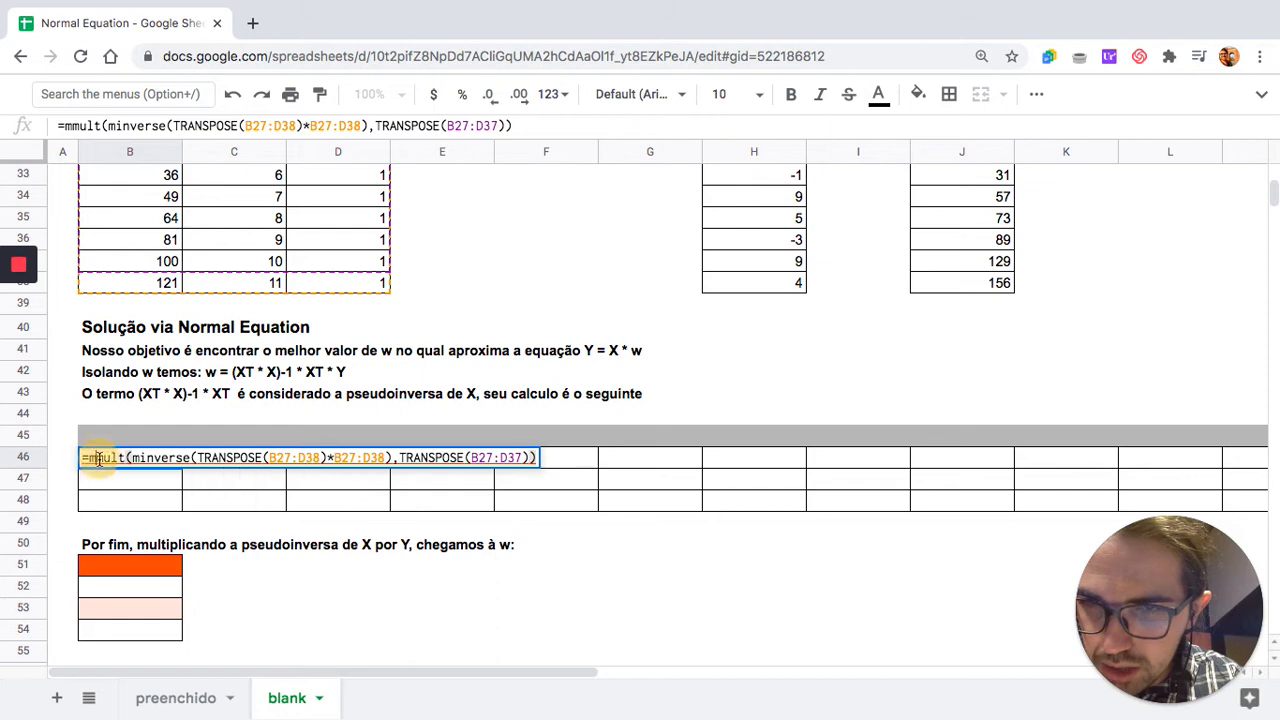
{"action": "left_click", "coordinate": [157, 459]}
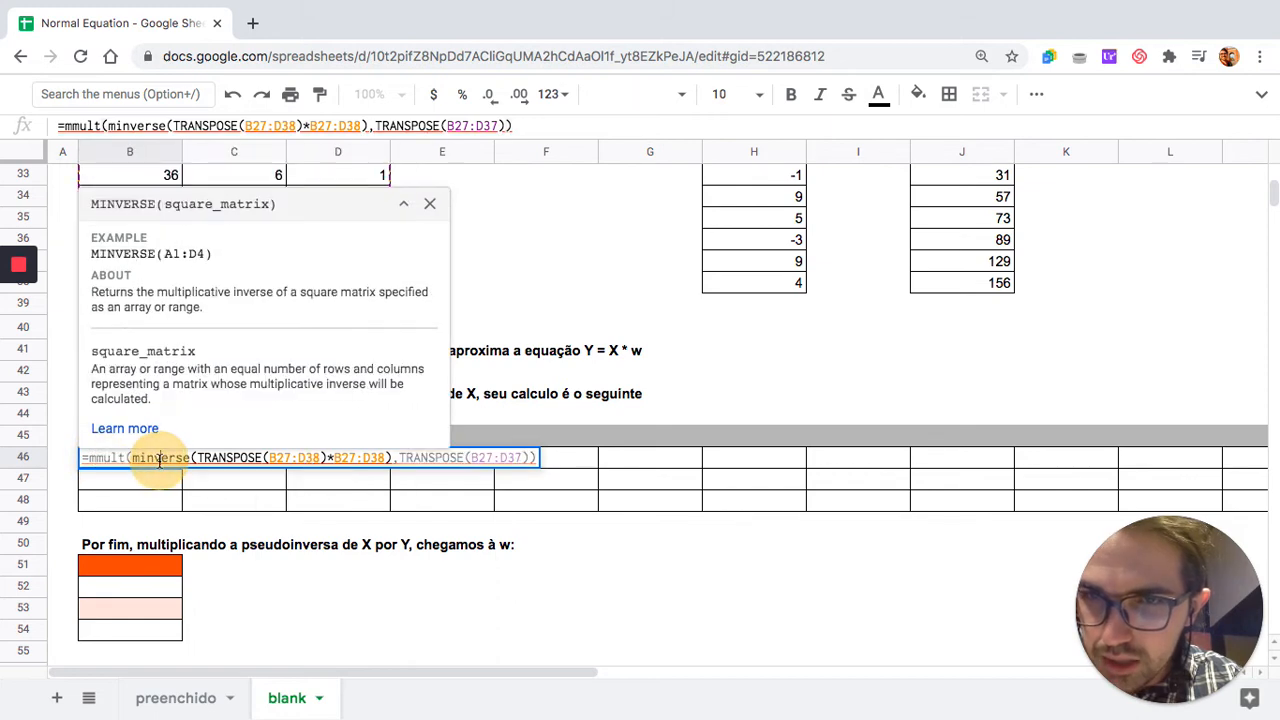
{"action": "left_click", "coordinate": [442, 457]}
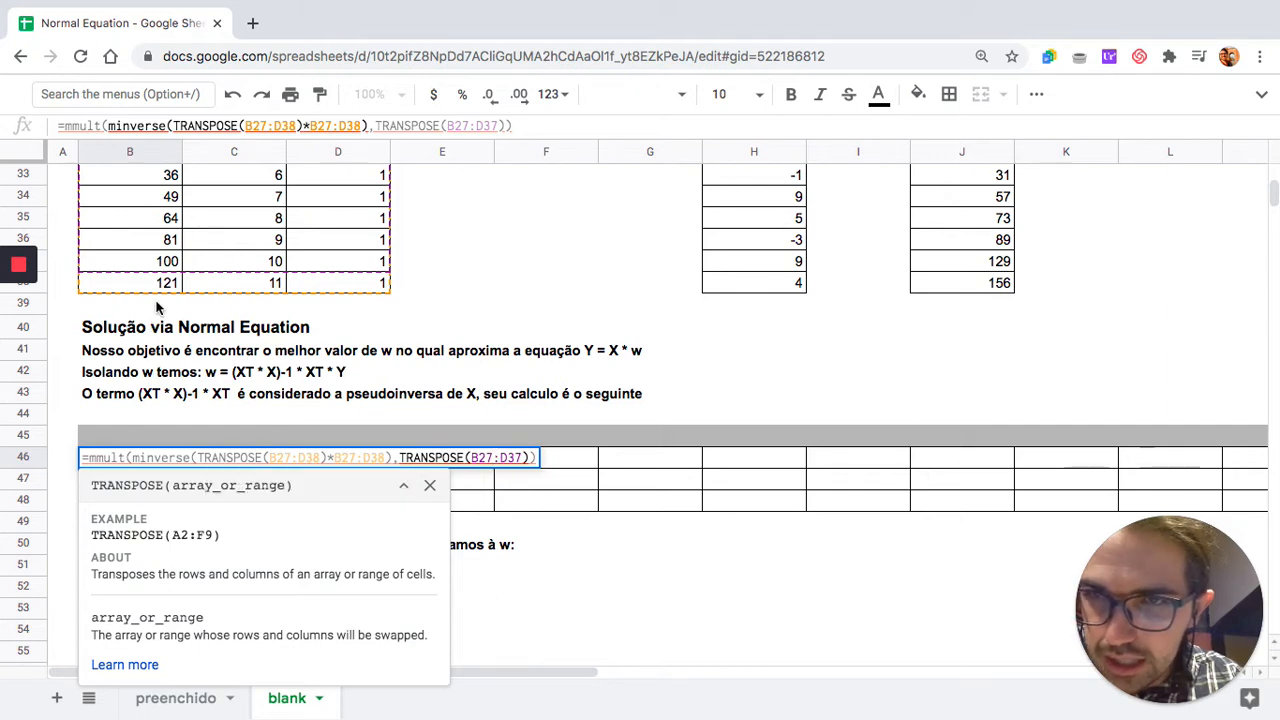
{"action": "scroll", "coordinate": [158, 307], "scroll_direction": "up", "scroll_amount": 1}
{"action": "scroll", "coordinate": [465, 345], "scroll_direction": "down", "scroll_amount": 1}
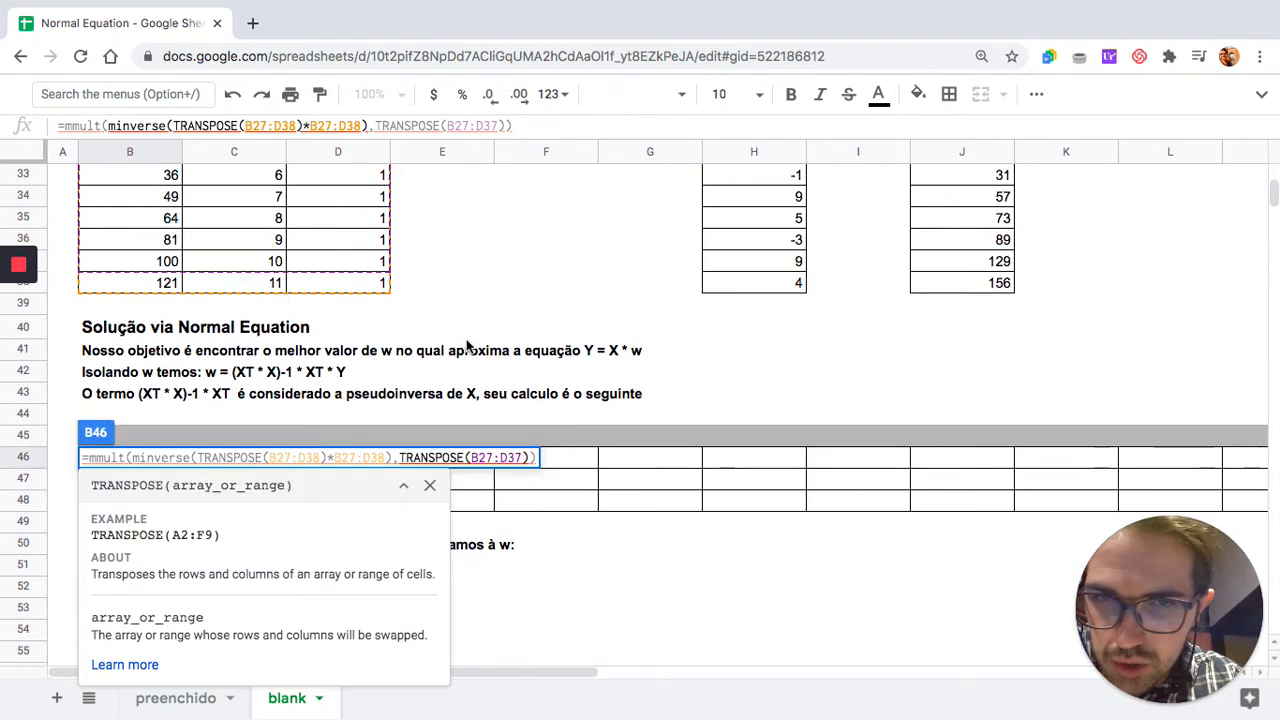
{"action": "left_click", "coordinate": [527, 457]}
{"action": "key", "text": "BackSpace"}
{"action": "type", "text": "8"}
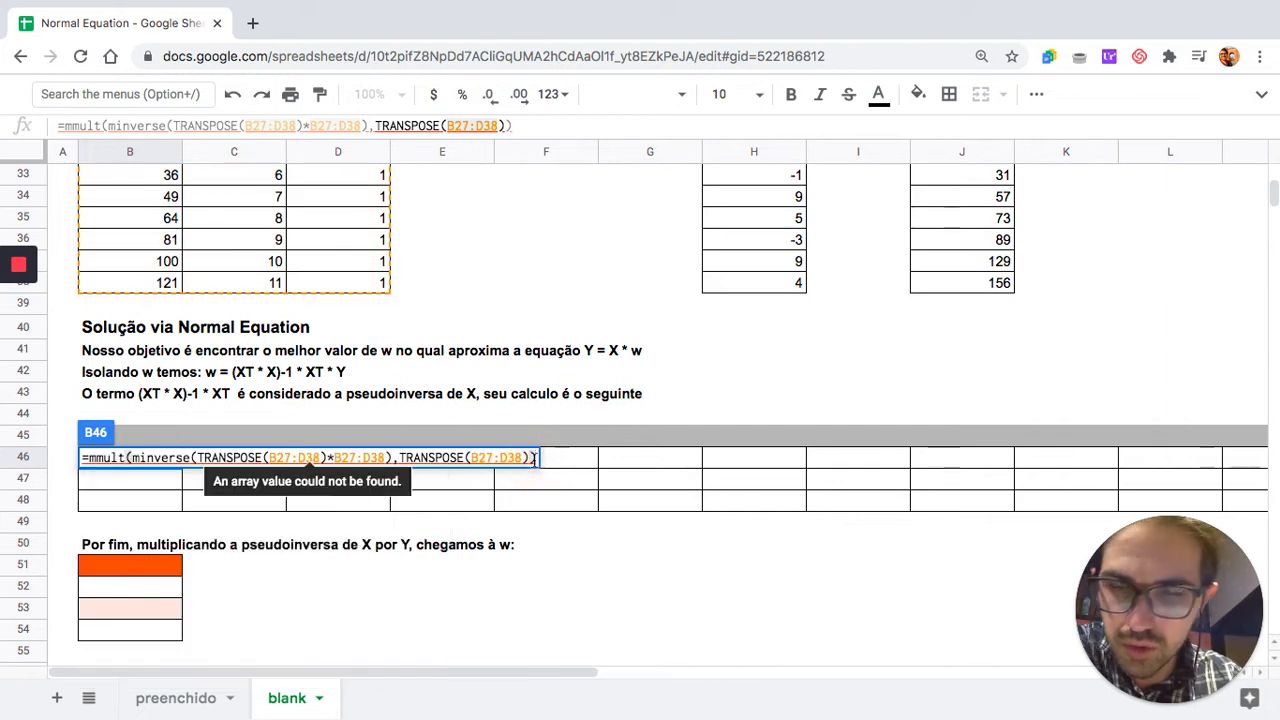
{"action": "key", "text": "Return"}
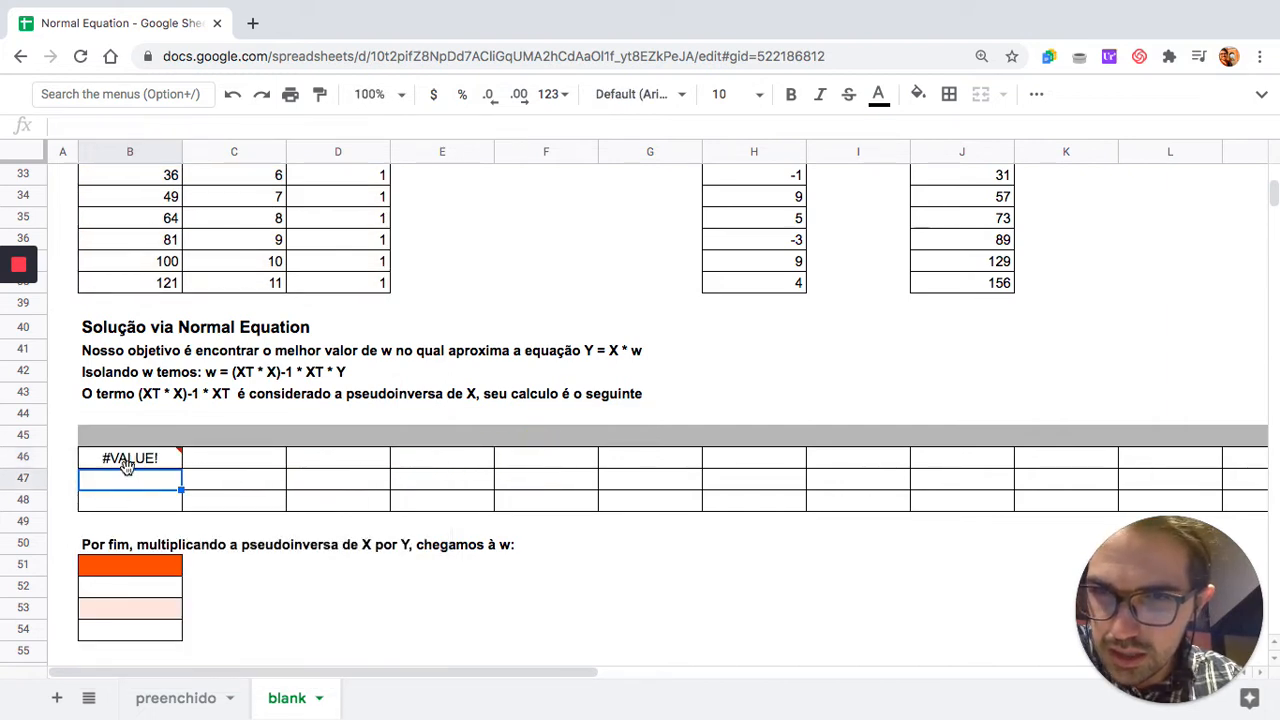
- Reopen the B46 formula to examine its MINVERSE and TRANSPOSE arguments, and leave editing without changes
{"action": "left_click", "coordinate": [128, 460]}
{"action": "double_click", "coordinate": [128, 460]}
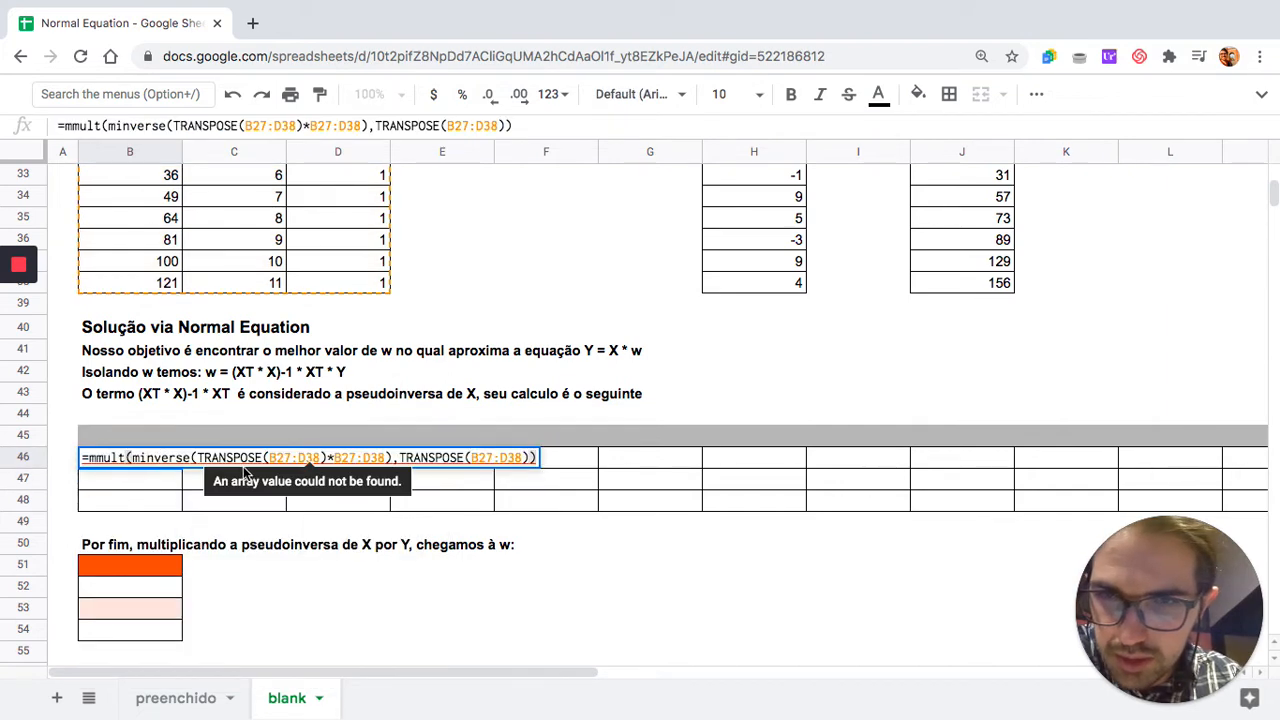
{"action": "left_click", "coordinate": [22, 340]}
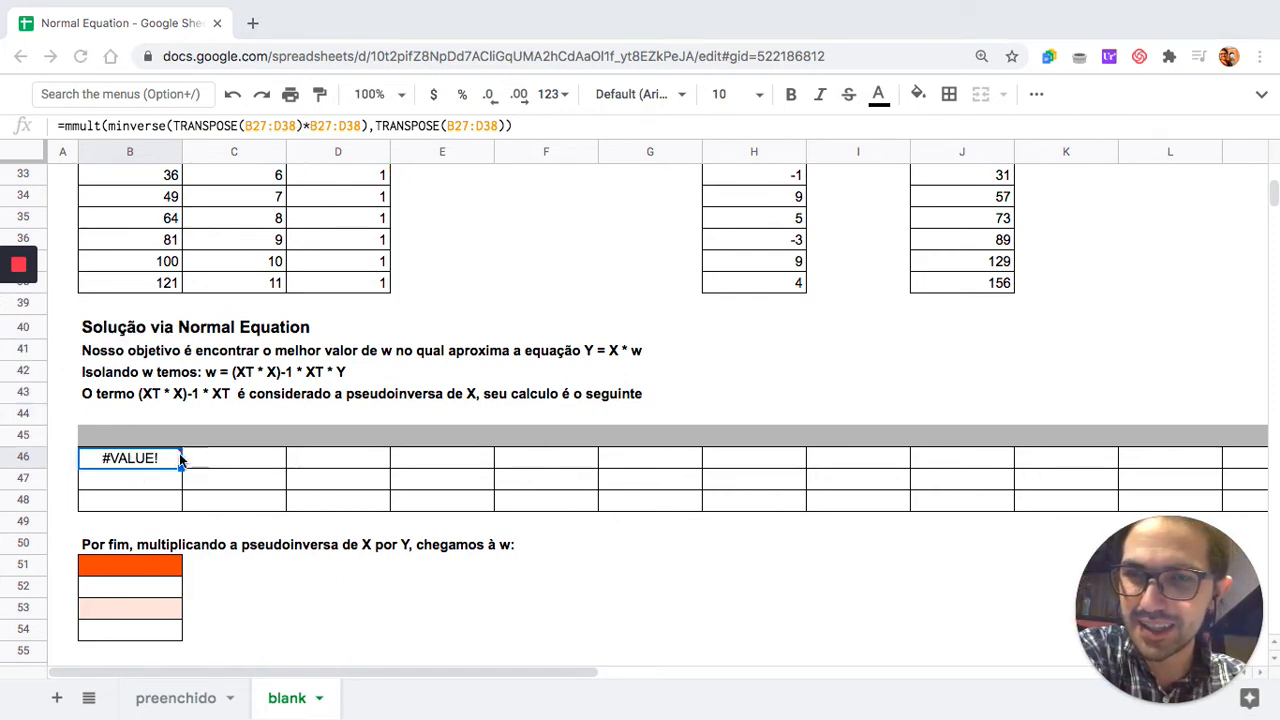
- Nest an MMULT inside MINVERSE in B46, with TRANSPOSE(B27:D38) and B27:D38 as comma-separated arguments replacing the asterisk product, and commit the formula
{"action": "double_click", "coordinate": [147, 468]}
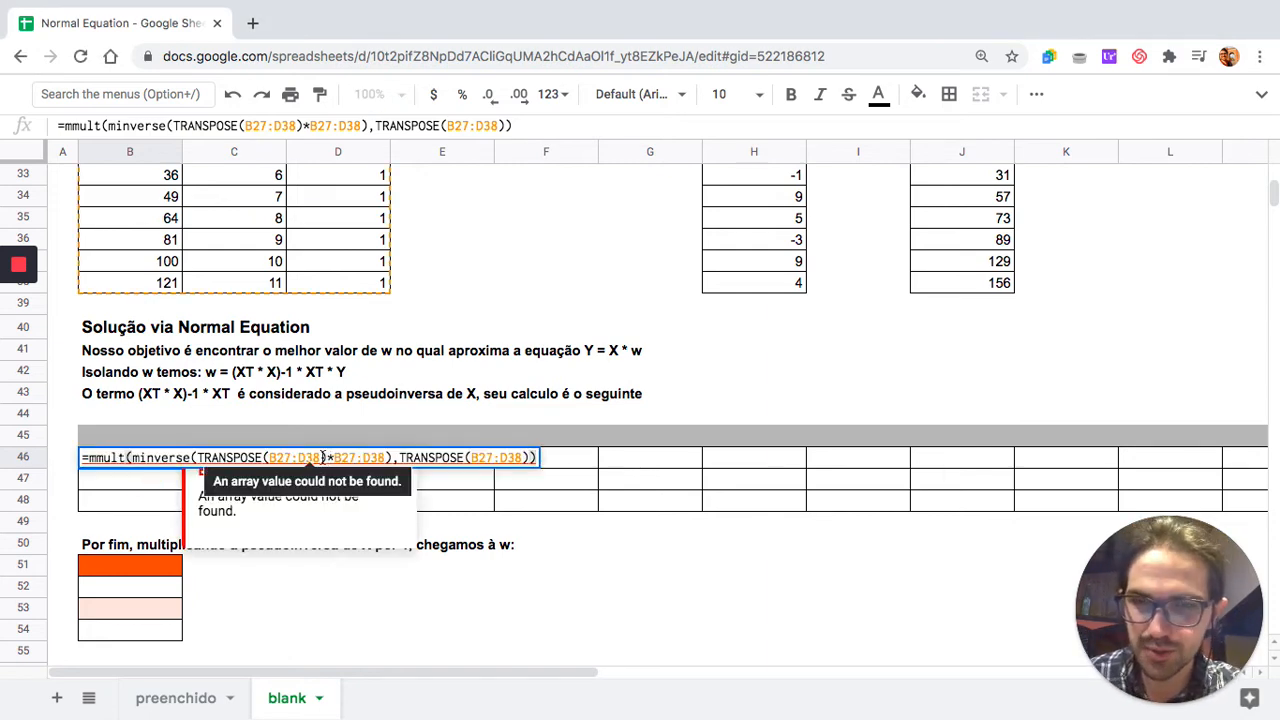
{"action": "left_click", "coordinate": [198, 458]}
{"action": "type", "text": "mm"}
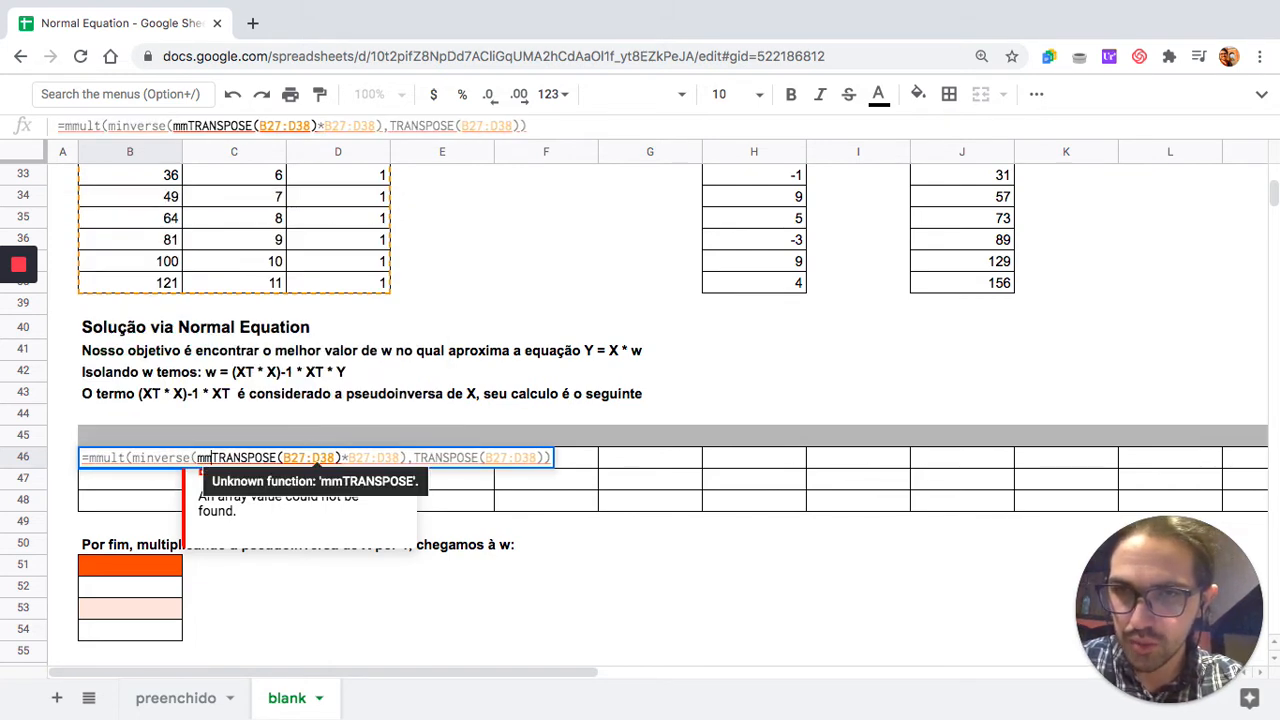
{"action": "type", "text": "ult("}
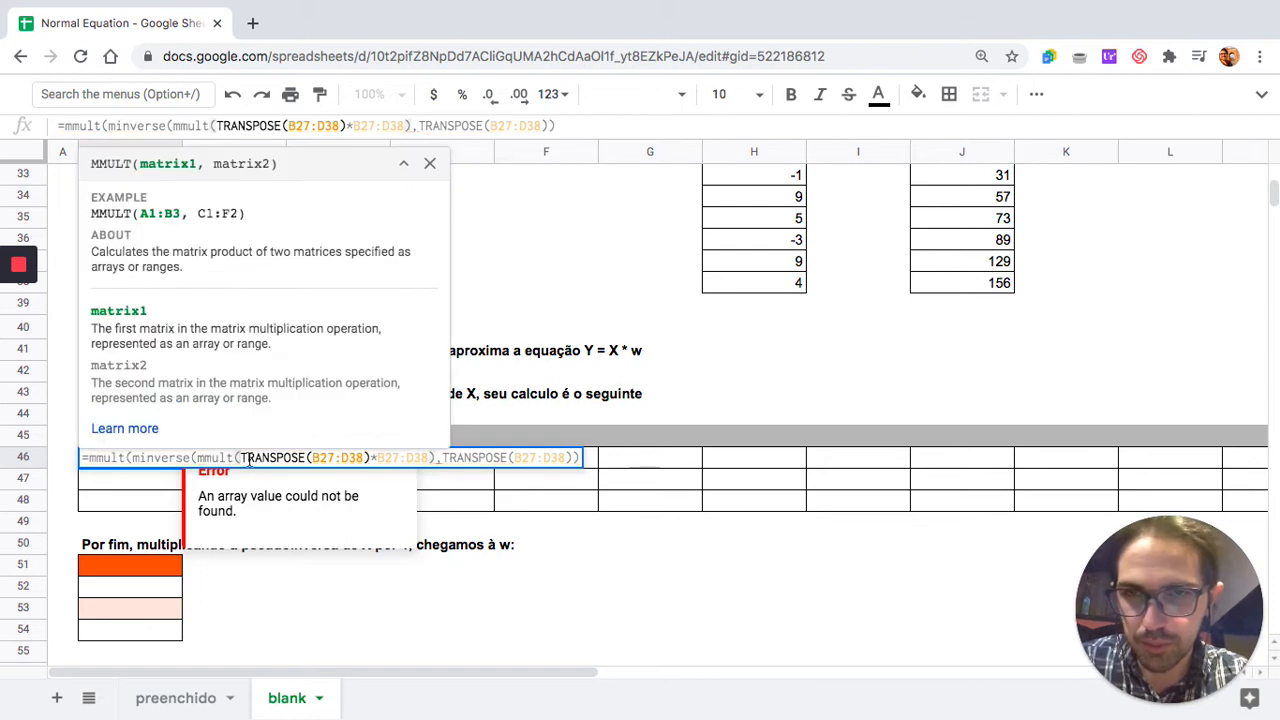
{"action": "left_click", "coordinate": [436, 456]}
{"action": "type", "text": ")"}
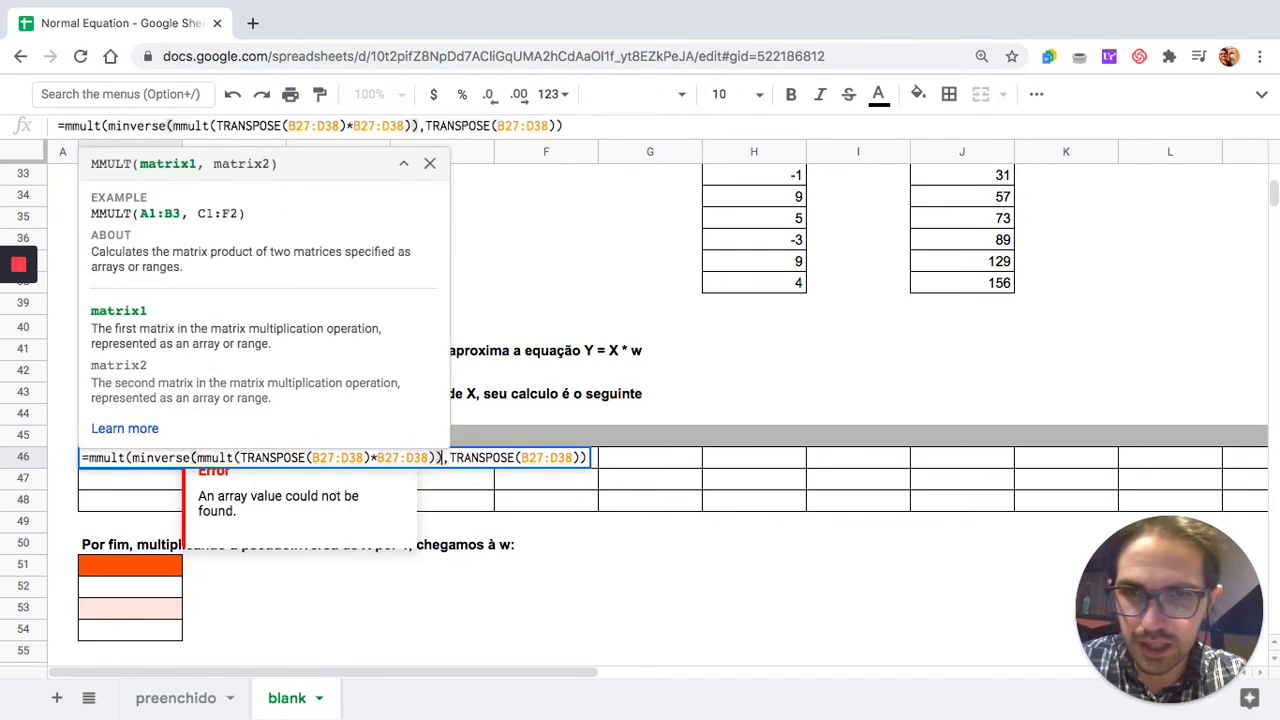
{"action": "left_click", "coordinate": [377, 457]}
{"action": "key", "text": "BackSpace"}
{"action": "type", "text": ","}
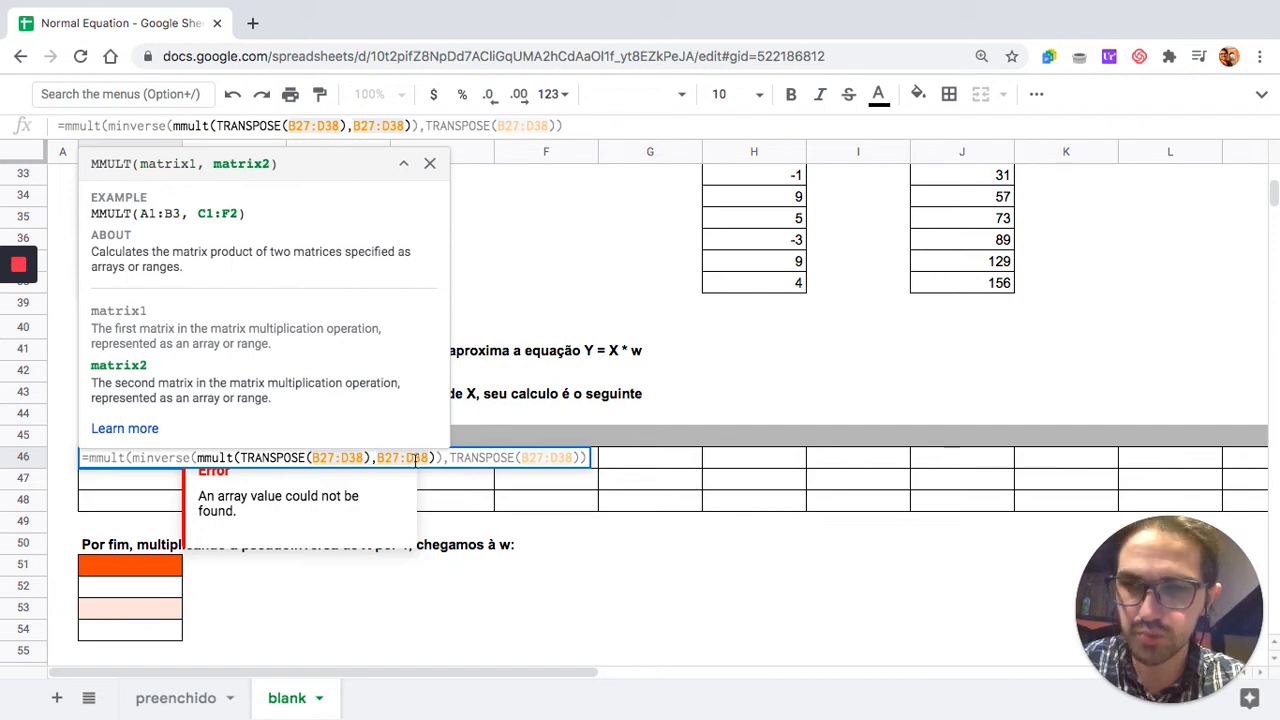
{"action": "key", "text": "Return"}
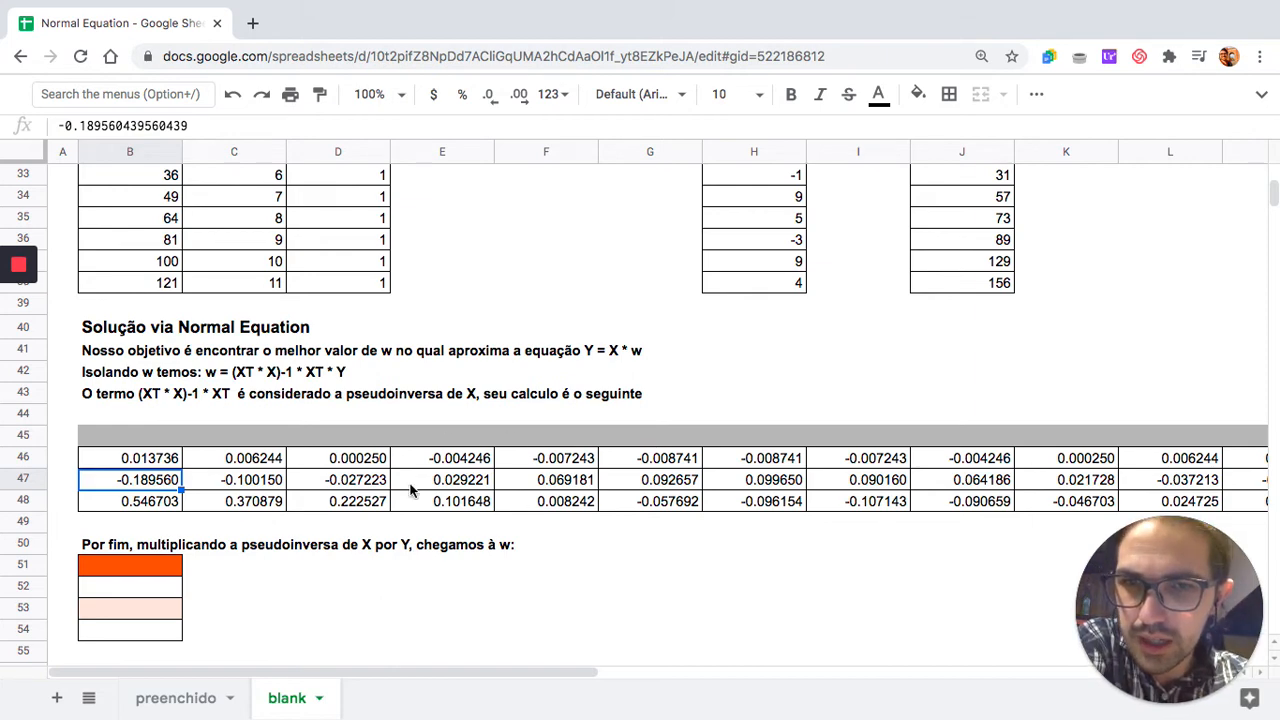
- Highlight the solution for w on the wiki page for reference, and label header cell B51 "w"
{"action": "scroll", "coordinate": [410, 488], "scroll_direction": "down", "scroll_amount": 1}
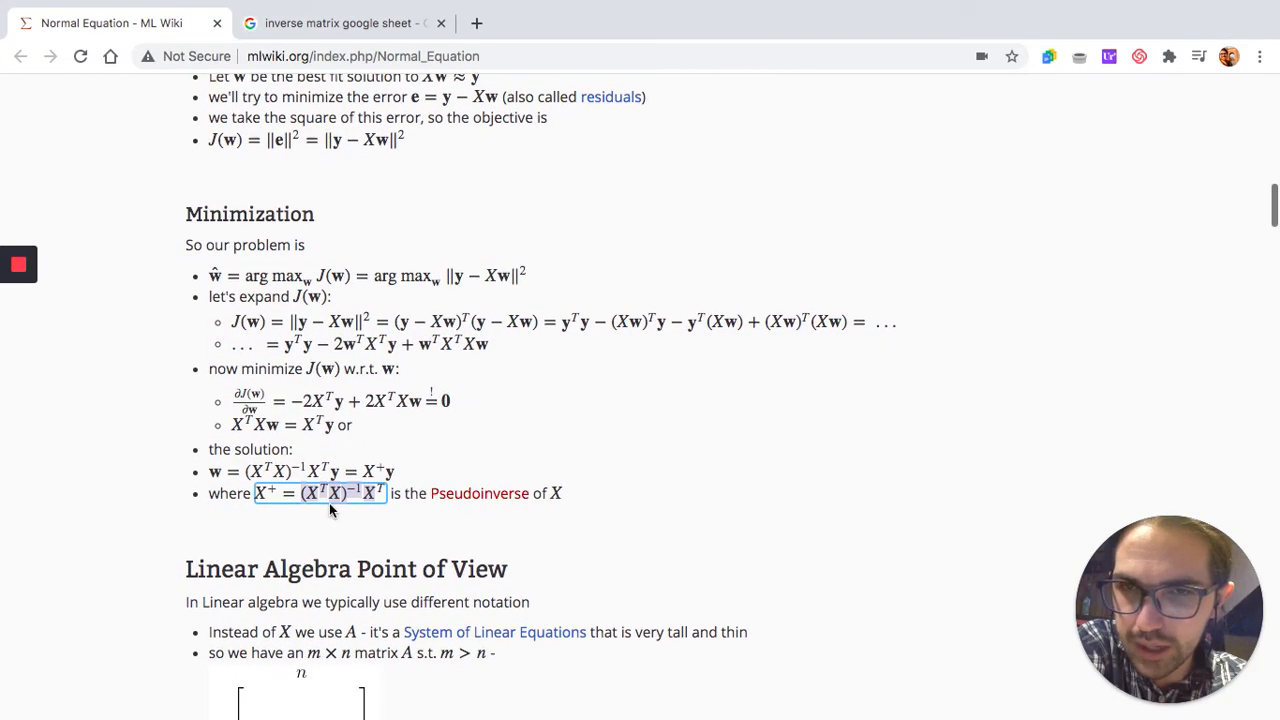
{"action": "scroll", "coordinate": [326, 471], "scroll_direction": "down", "scroll_amount": 1}
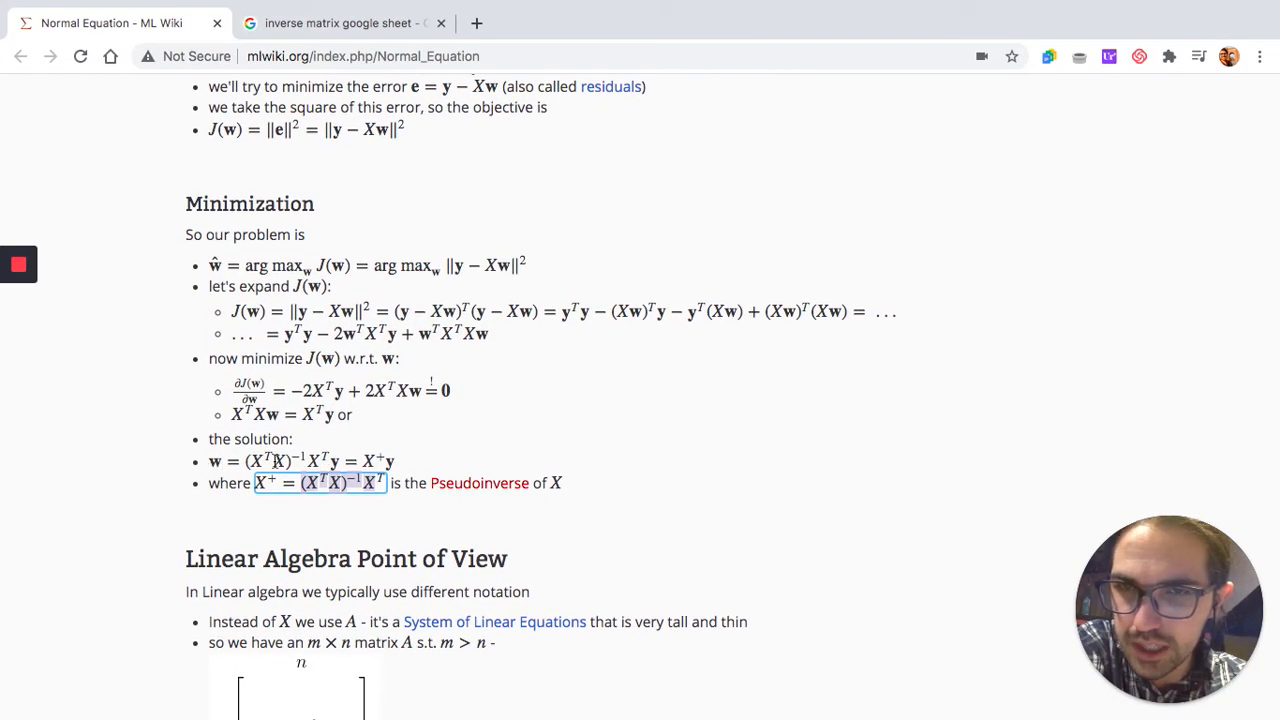
{"action": "left_click", "coordinate": [246, 466]}
{"action": "left_click_drag", "start_coordinate": [246, 466], "coordinate": [336, 463]}
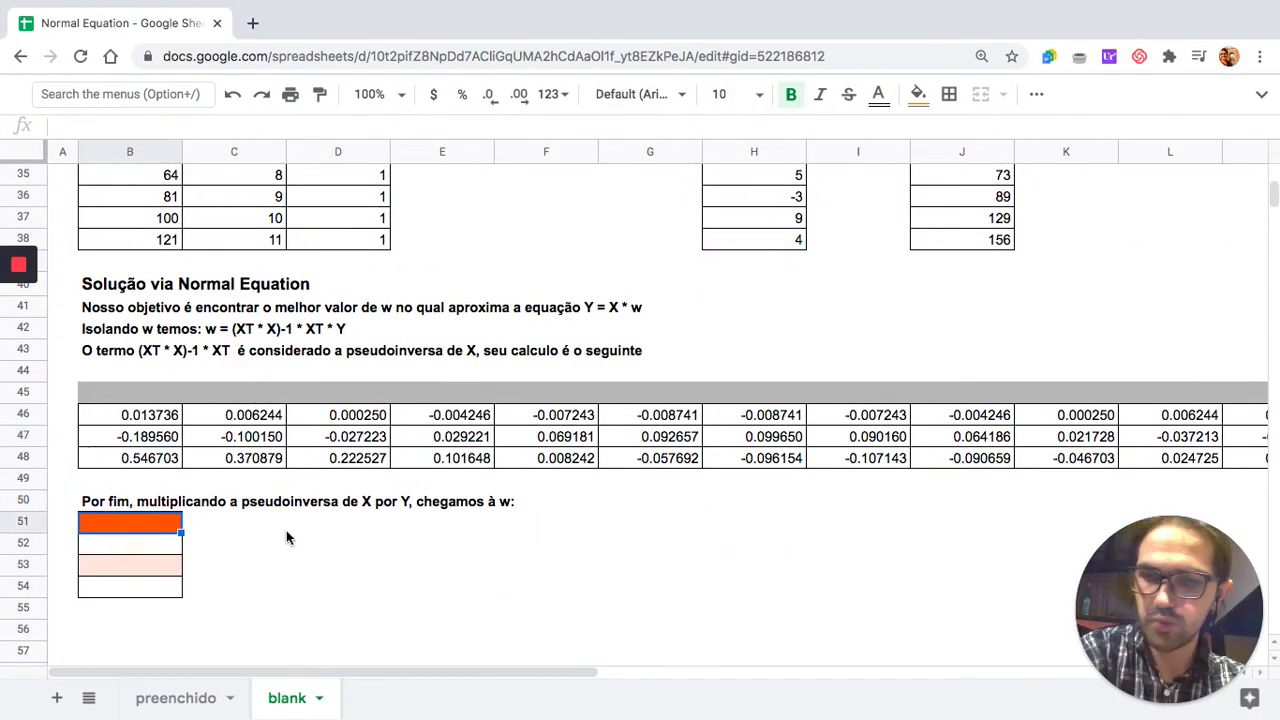
{"action": "type", "text": "w"}
{"action": "key", "text": "Return"}
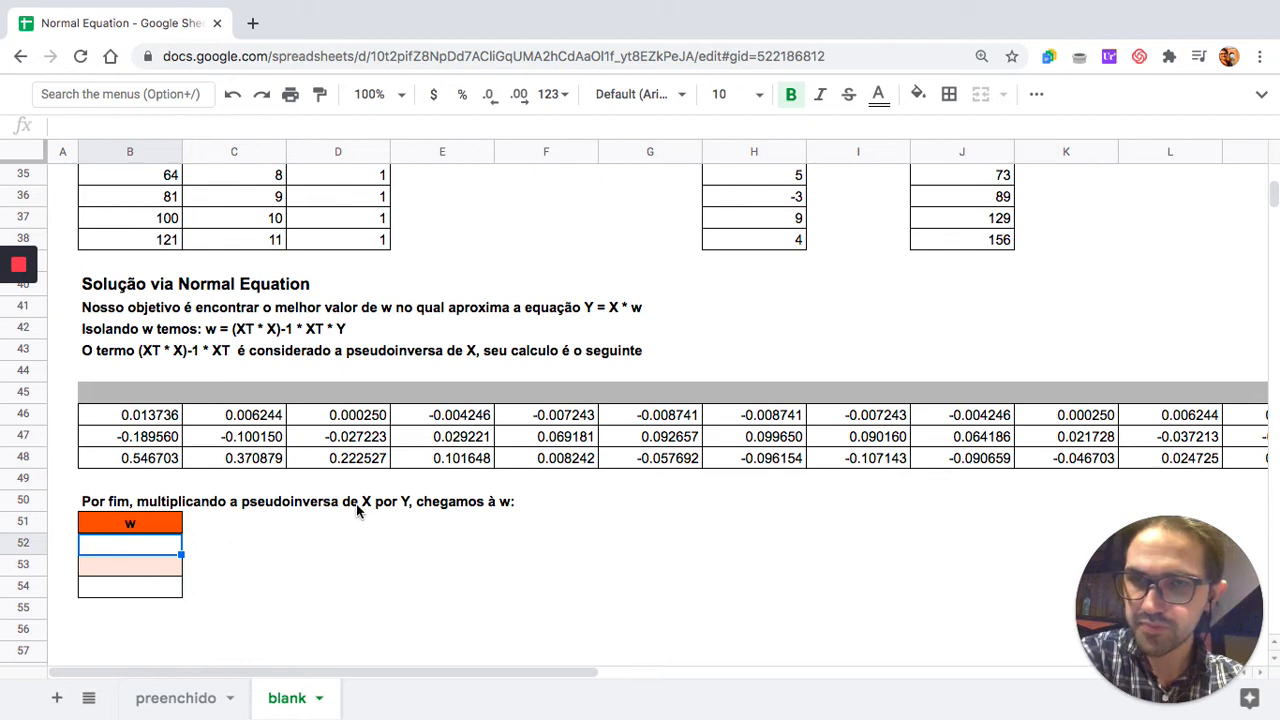
- Copy the expression "w = (XT * X)-1 * XT * Y" from the note in B42, leaving that note unedited
{"action": "left_click", "coordinate": [338, 333]}
{"action": "left_click", "coordinate": [216, 335]}
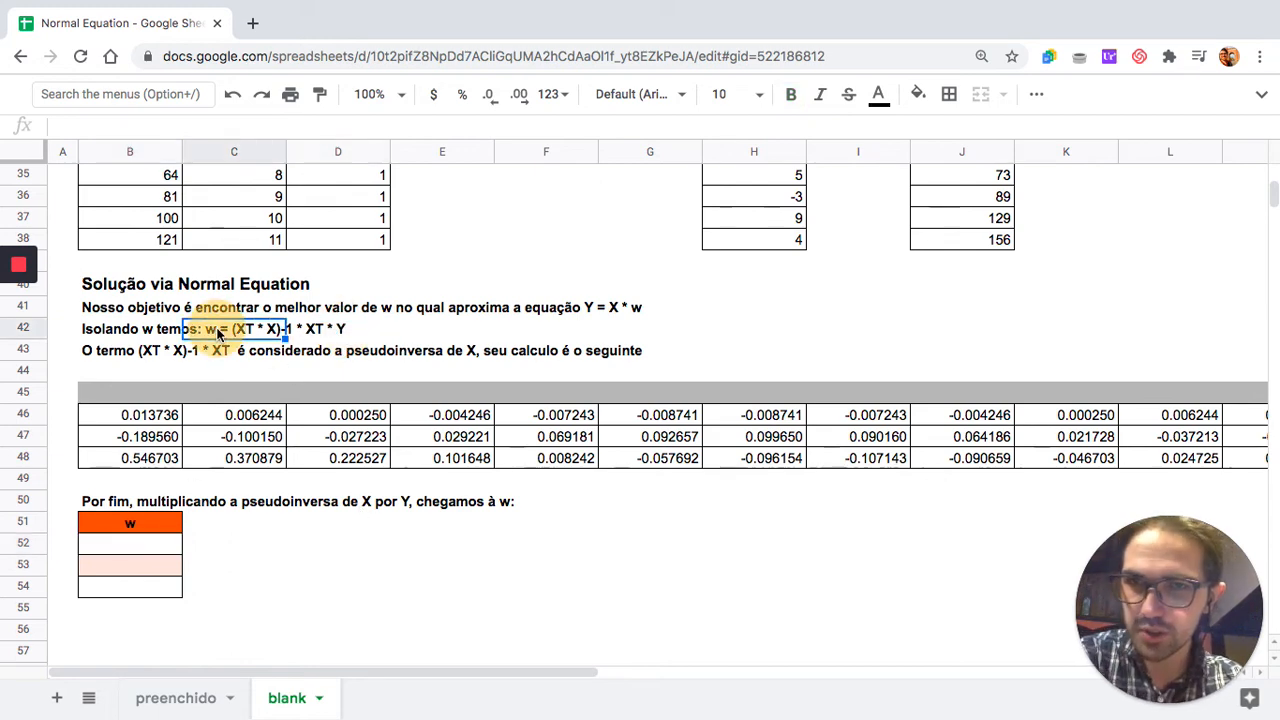
{"action": "left_click", "coordinate": [126, 329]}
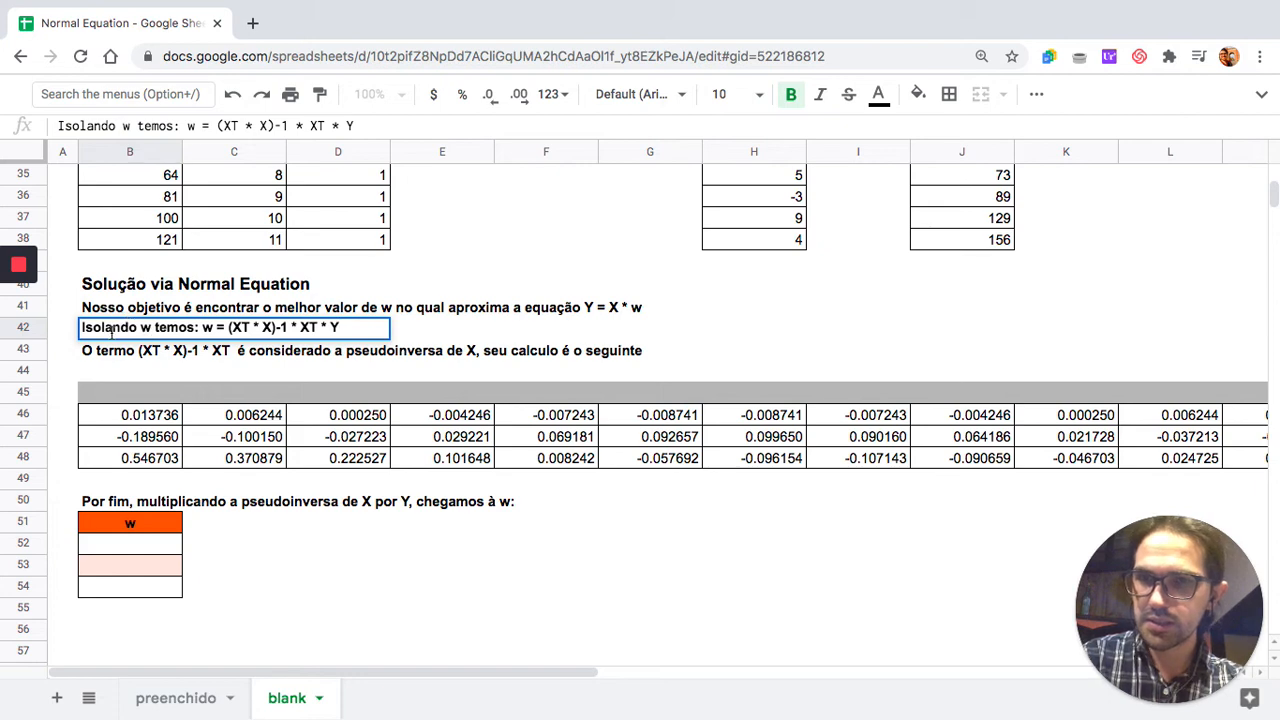
{"action": "left_click", "coordinate": [205, 328], "text": "shift"}
{"action": "key", "text": "super+c"}
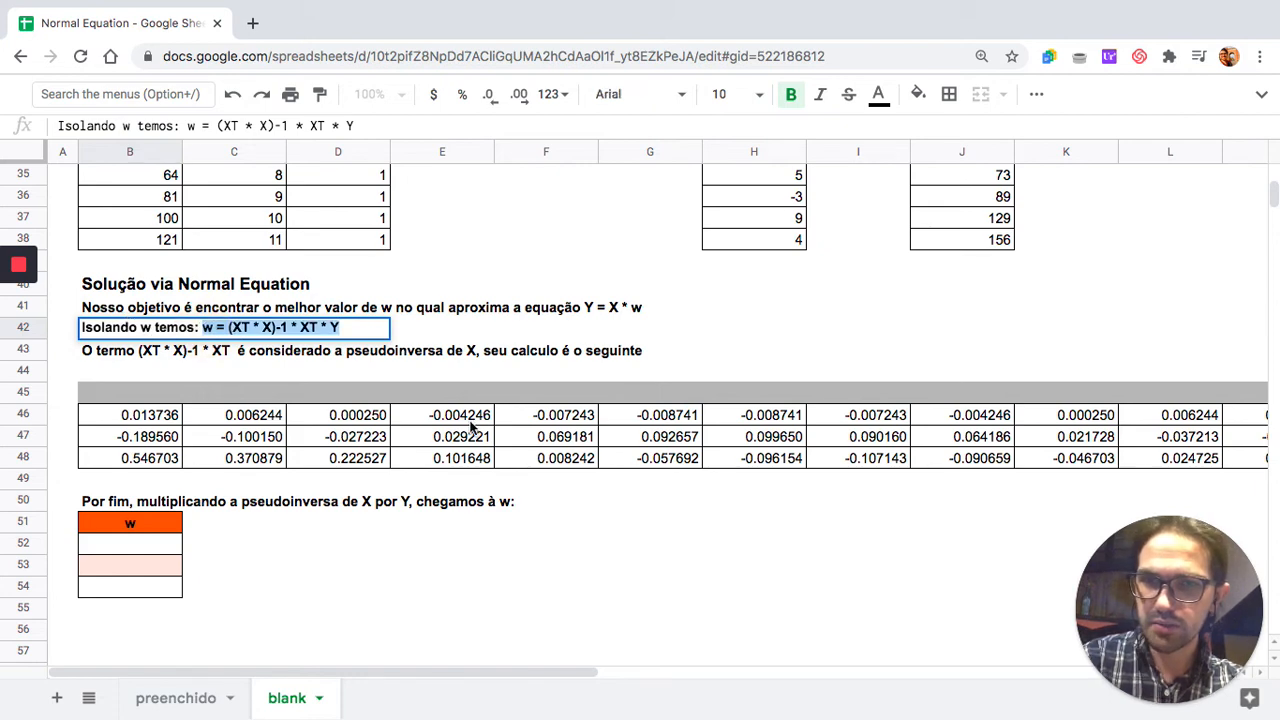
{"action": "key", "text": "Return"}
- Insert the copied expression in parentheses after "Y," in the B50 note, followed by a comma before "chegamos à w:"
{"action": "double_click", "coordinate": [116, 500]}
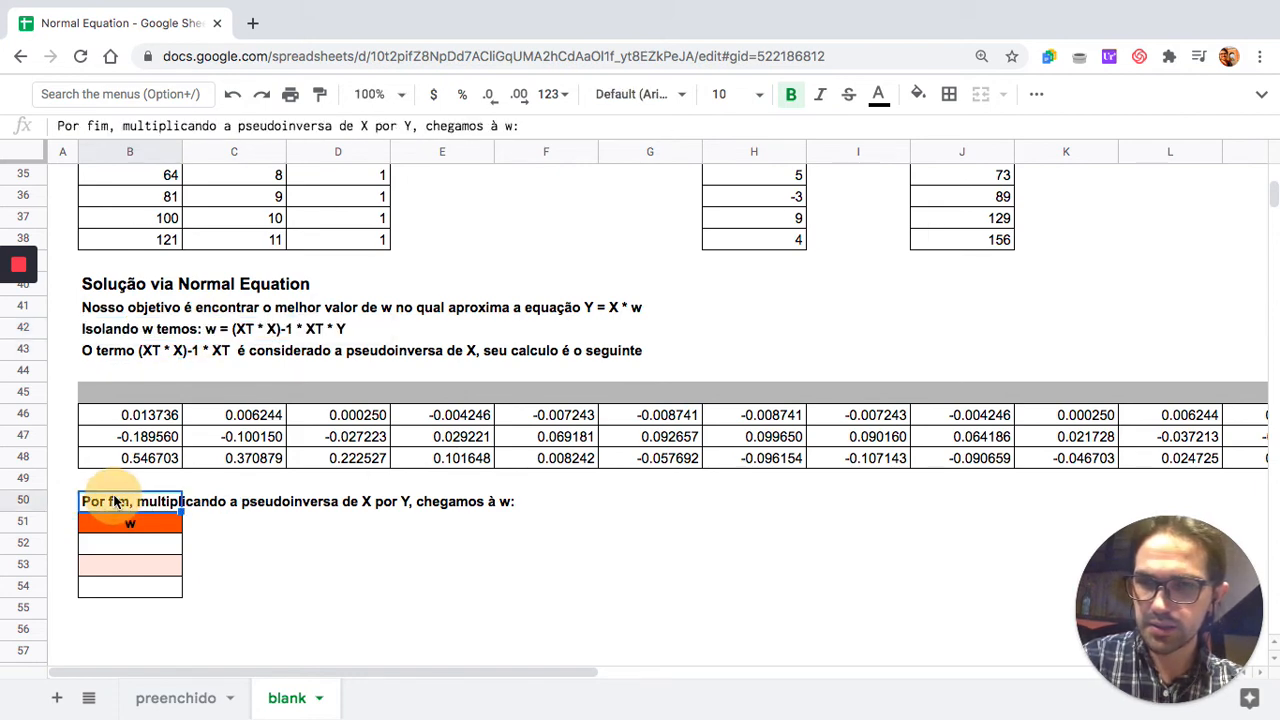
{"action": "left_click", "coordinate": [405, 500]}
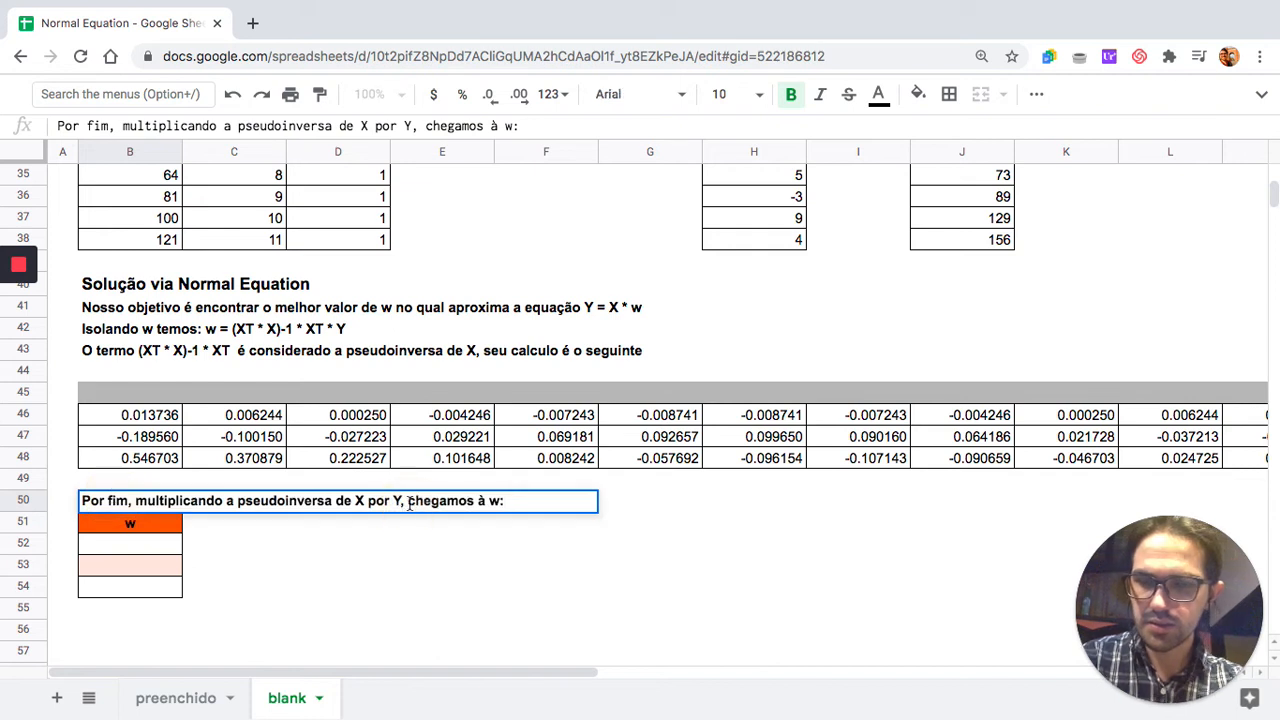
{"action": "type", "text": "("}
{"action": "key", "text": "super+v"}
{"action": "type", "text": ")"}
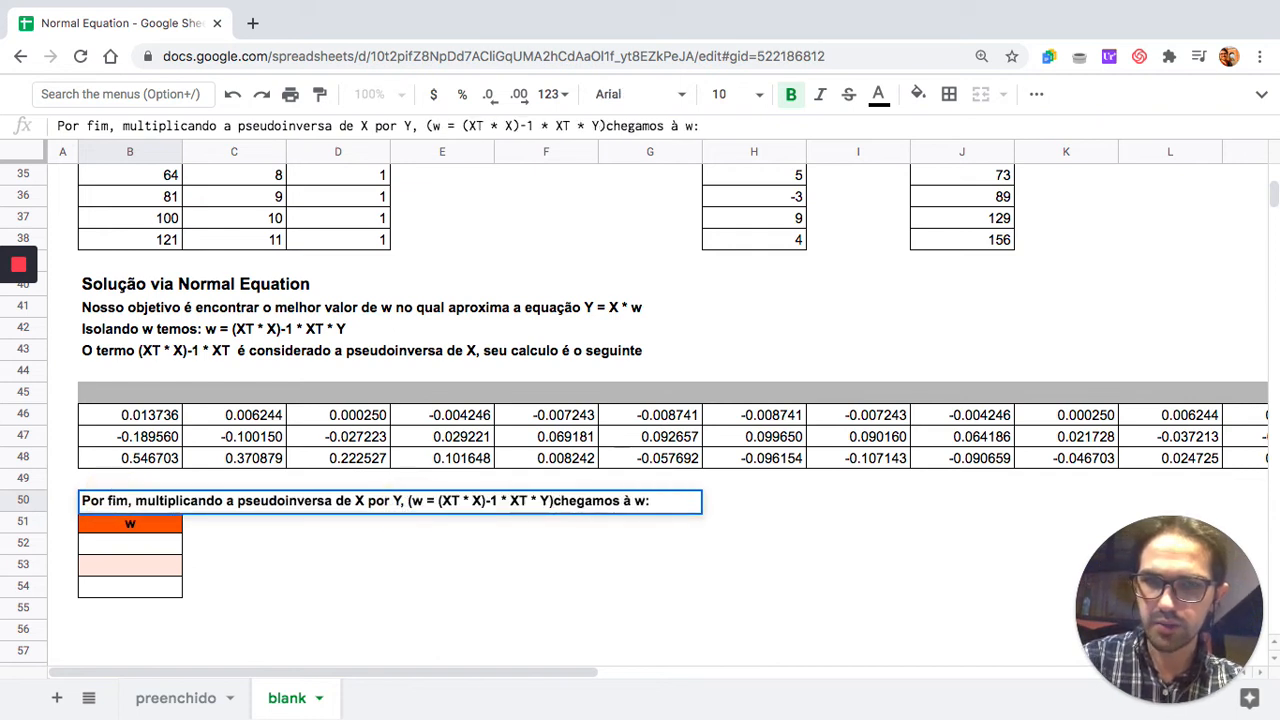
{"action": "key", "text": "BackSpace"}
{"action": "type", "text": ","}
{"action": "key", "text": "Return"}
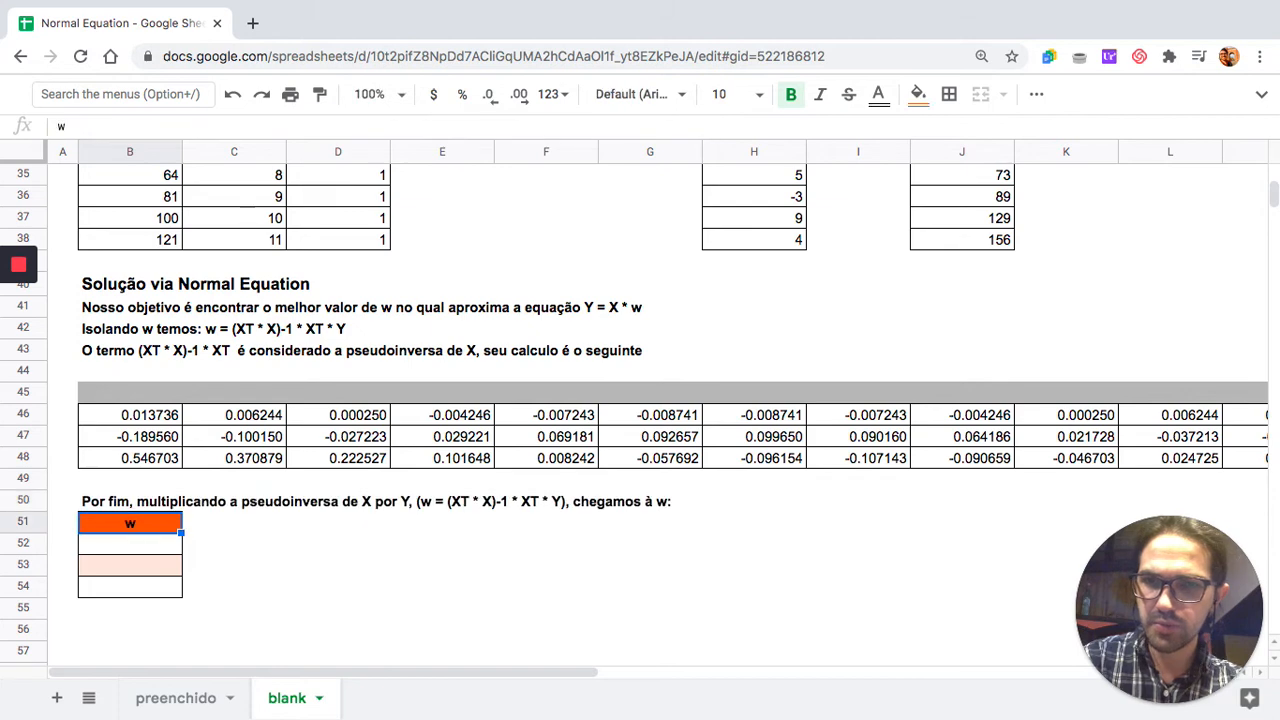
- Begin a formula in B52, the first cell below the w header
{"action": "left_click", "coordinate": [157, 554]}
{"action": "type", "text": "="}
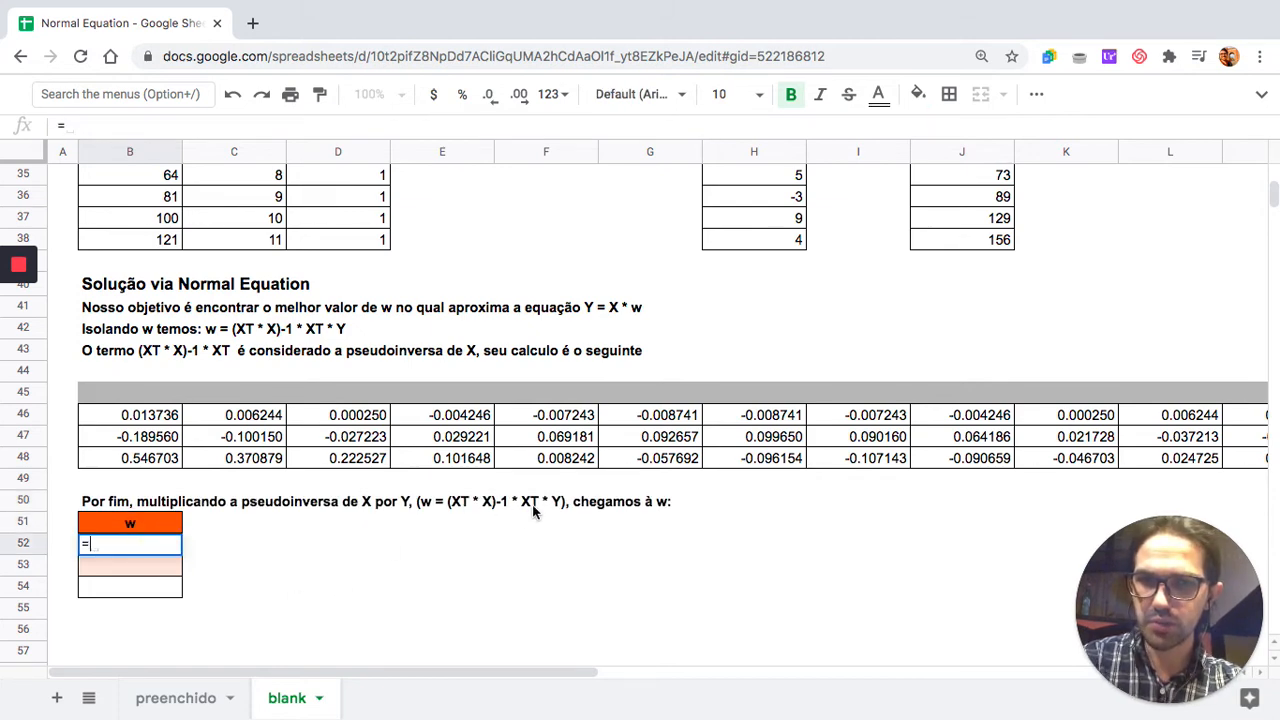
{"action": "left_click_drag", "start_coordinate": [163, 423], "coordinate": [345, 445]}
{"action": "key", "text": "BackSpace"}
{"action": "key", "text": "BackSpace"}
{"action": "key", "text": "BackSpace"}
{"action": "key", "text": "BackSpace"}
{"action": "key", "text": "BackSpace"}
{"action": "key", "text": "BackSpace"}
{"action": "key", "text": "BackSpace"}
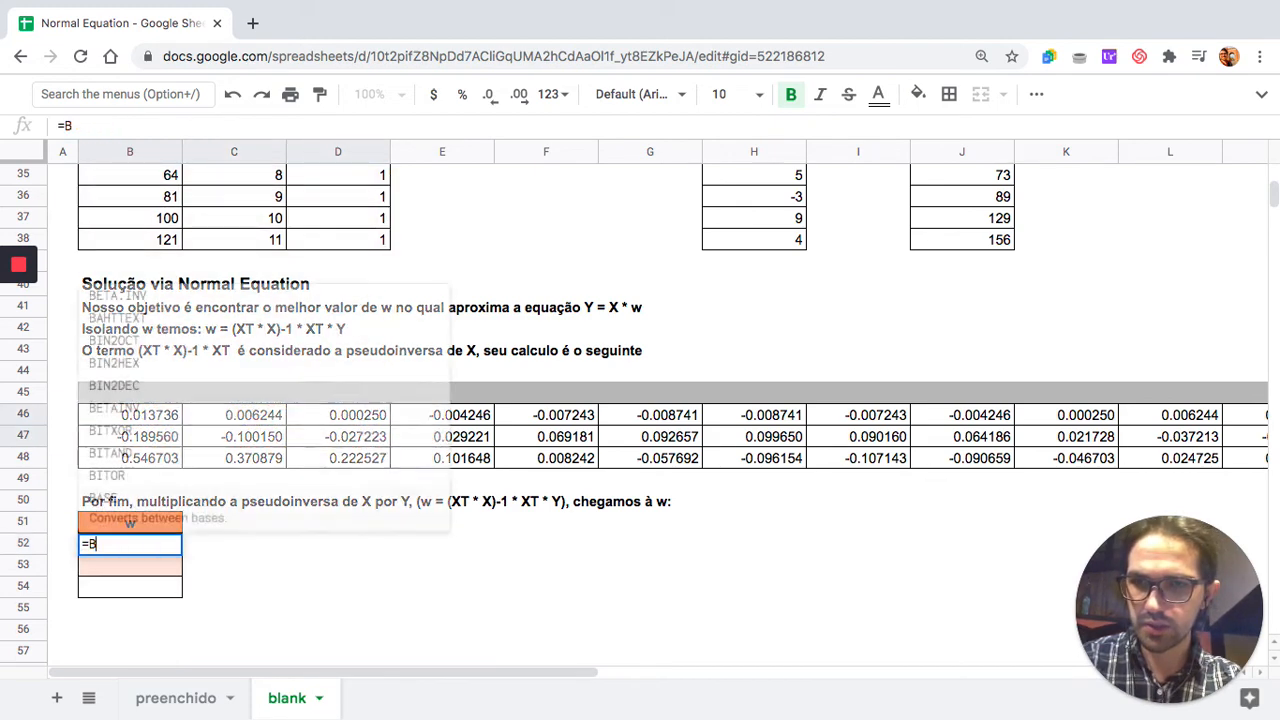
- Add MMULT to the B52 formula with the pseudoinverse range B46:M48 as its first matrix
{"action": "type", "text": "MMULT("}
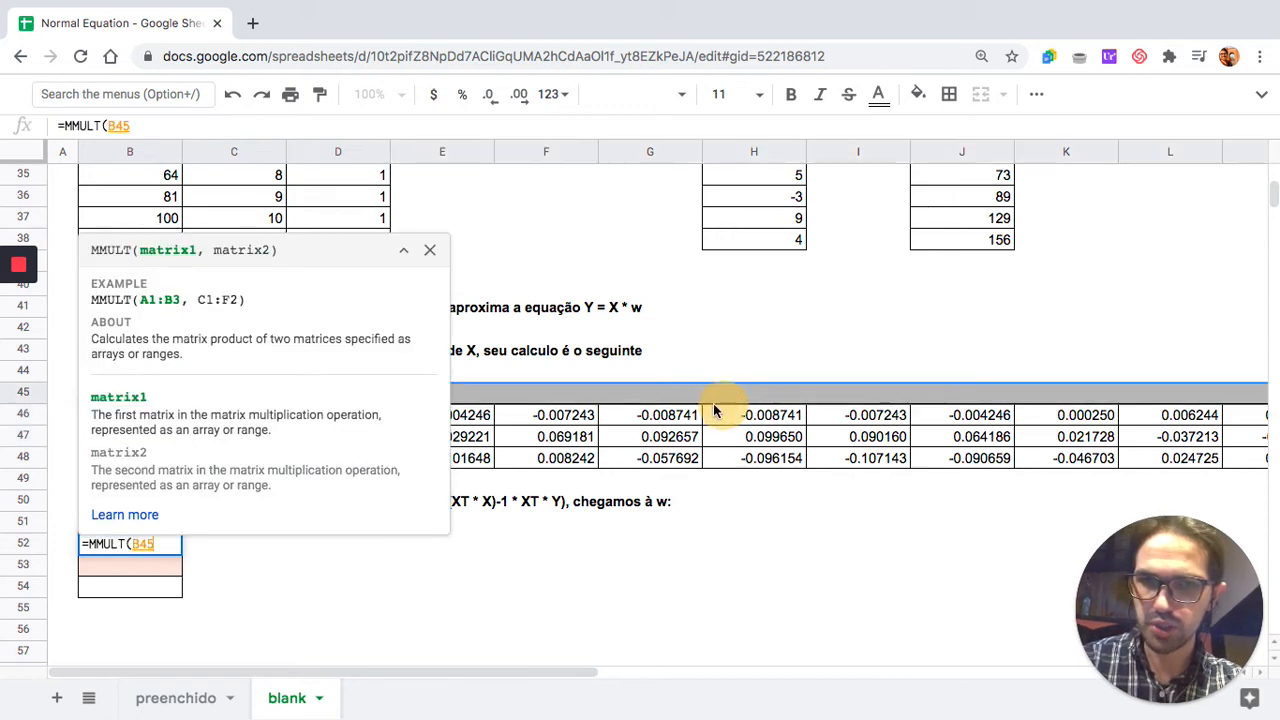
{"action": "left_click", "coordinate": [143, 416]}
{"action": "left_click_drag", "start_coordinate": [143, 416], "coordinate": [1237, 465]}
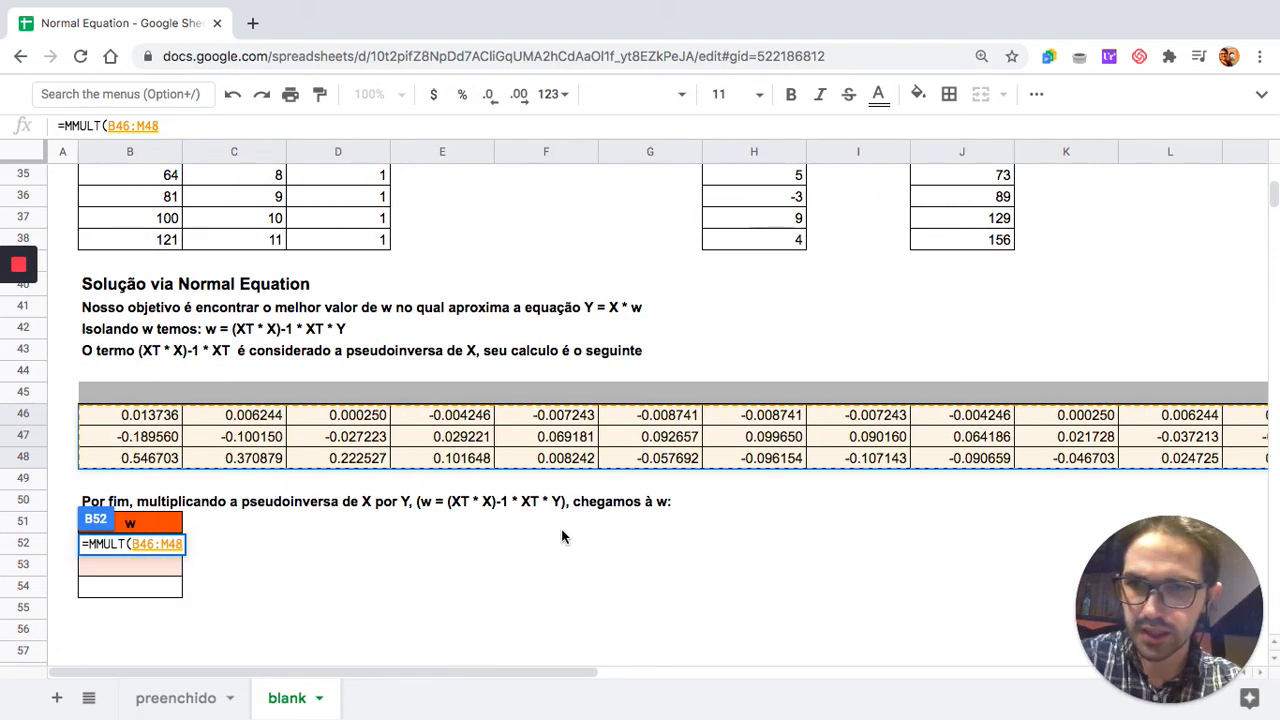
{"action": "type", "text": ","}
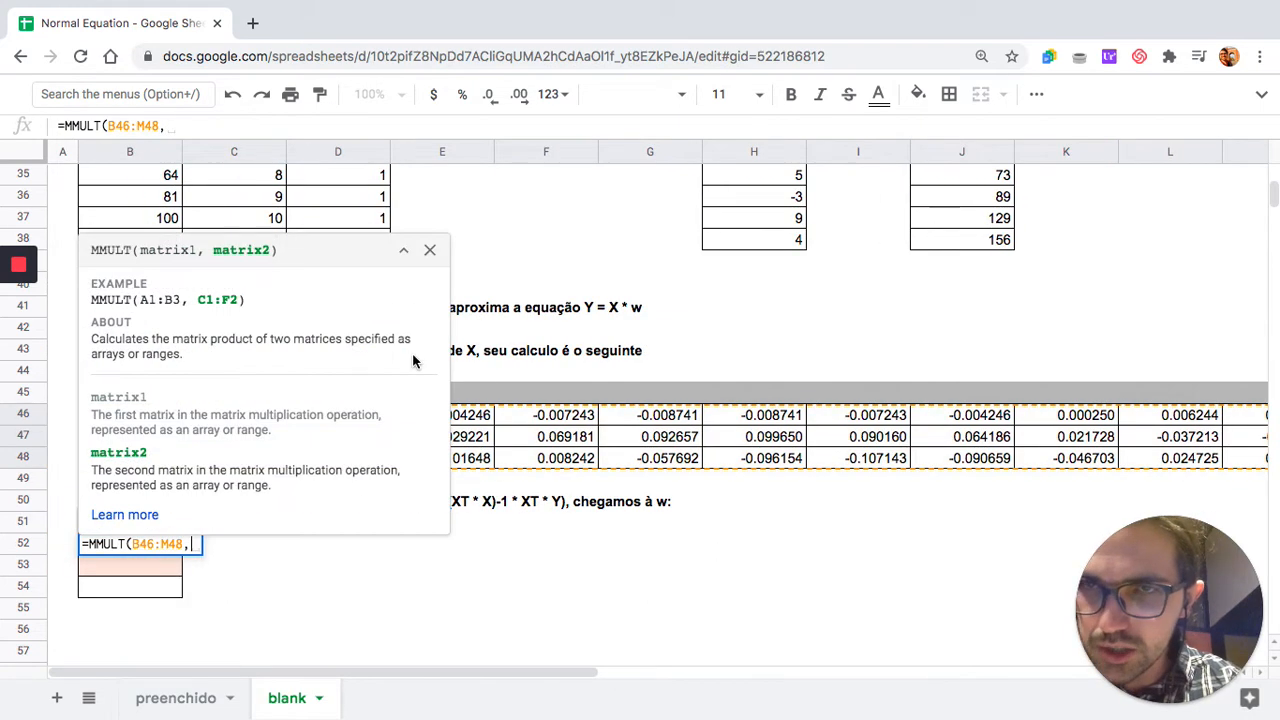
- Set the Y column J27:J38 as the second MMULT matrix in B52, close the function and commit the formula
{"action": "scroll", "coordinate": [590, 328], "scroll_direction": "up", "scroll_amount": 10}
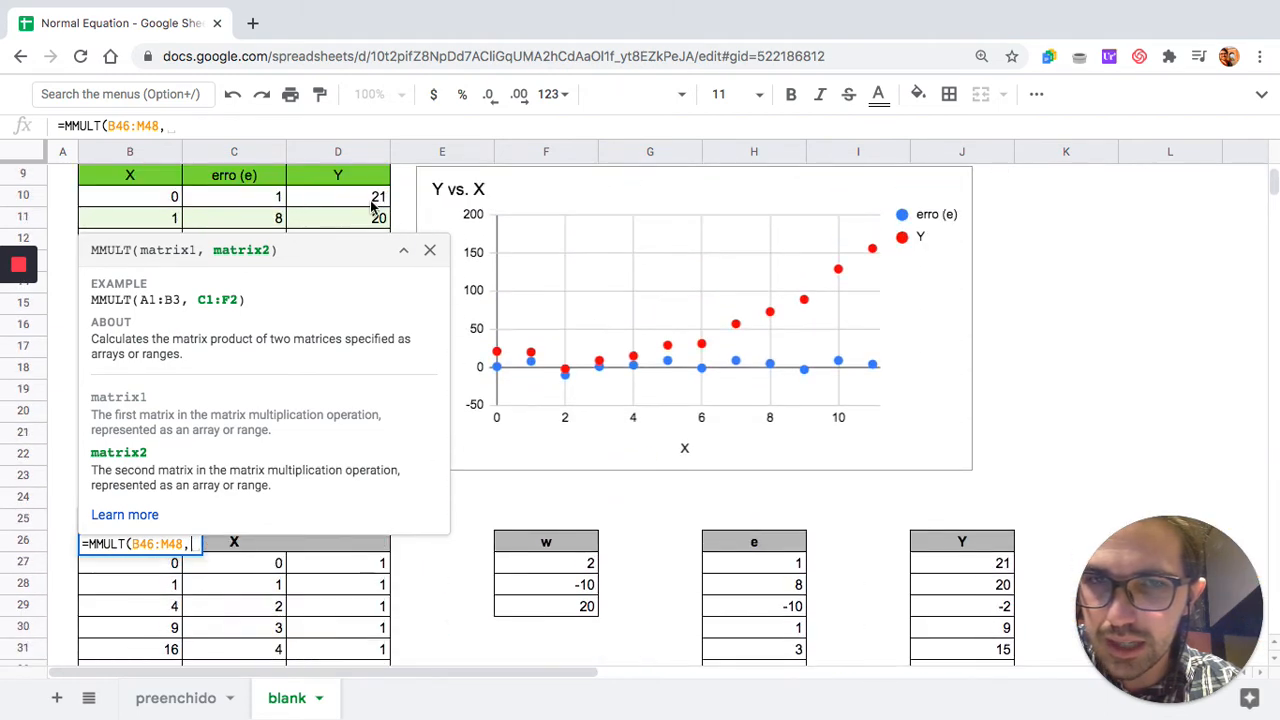
{"action": "scroll", "coordinate": [854, 455], "scroll_direction": "down", "scroll_amount": 5}
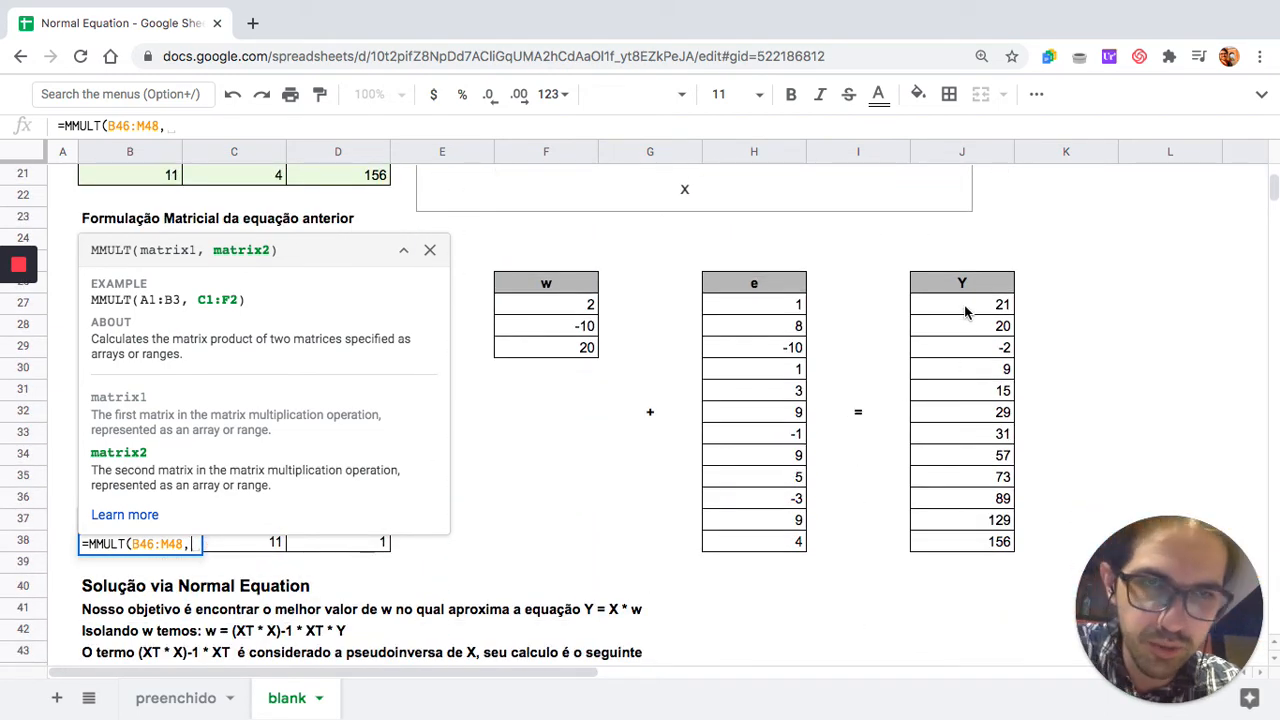
{"action": "left_click_drag", "start_coordinate": [965, 313], "coordinate": [977, 547]}
{"action": "type", "text": ")"}
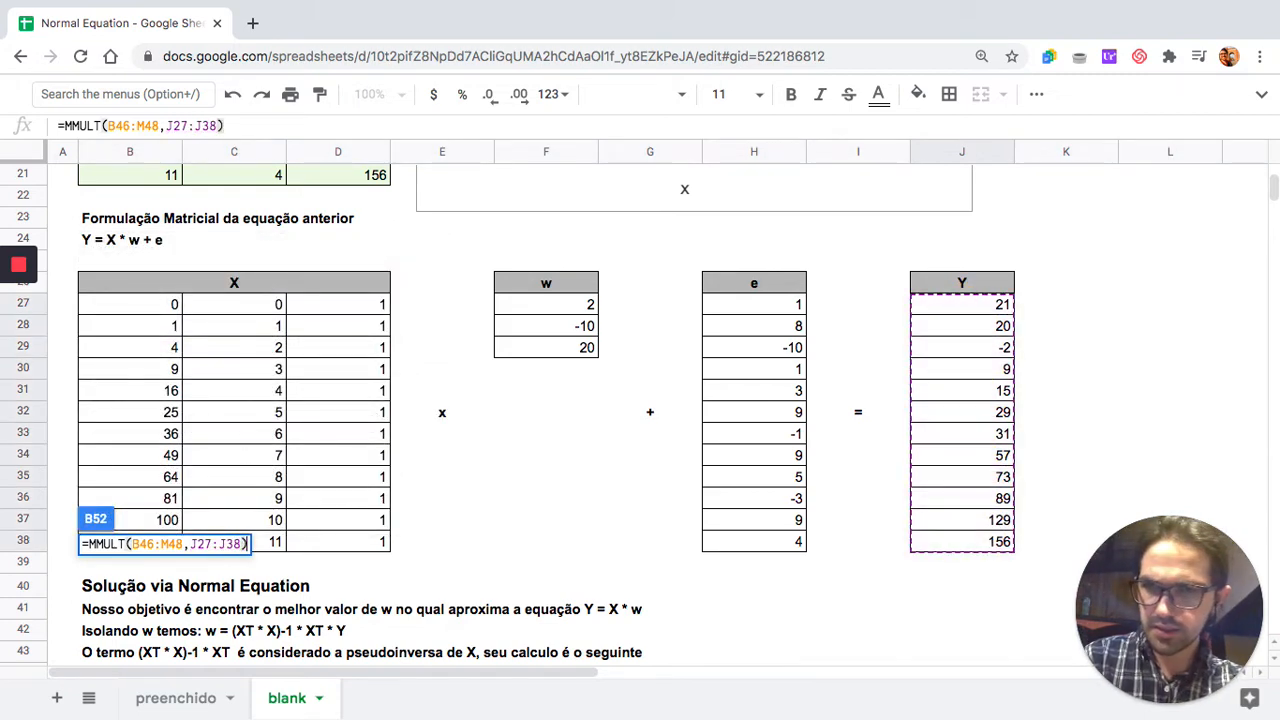
{"action": "key", "text": "Return"}
{"action": "scroll", "coordinate": [503, 600], "scroll_direction": "down", "scroll_amount": 2}
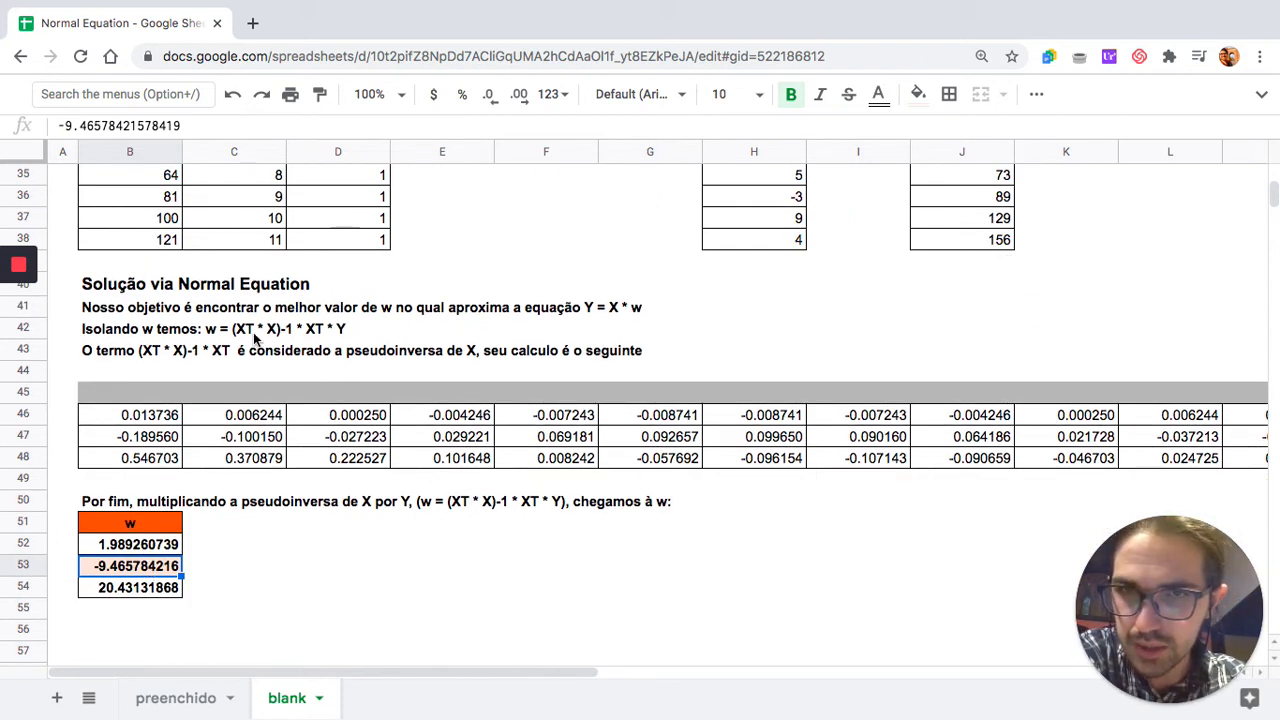
- Copy "(XT * X)-1 * XT" from the note in B43 and paste it as the heading in the merged row 45 above the pseudoinverse
{"action": "double_click", "coordinate": [129, 352]}
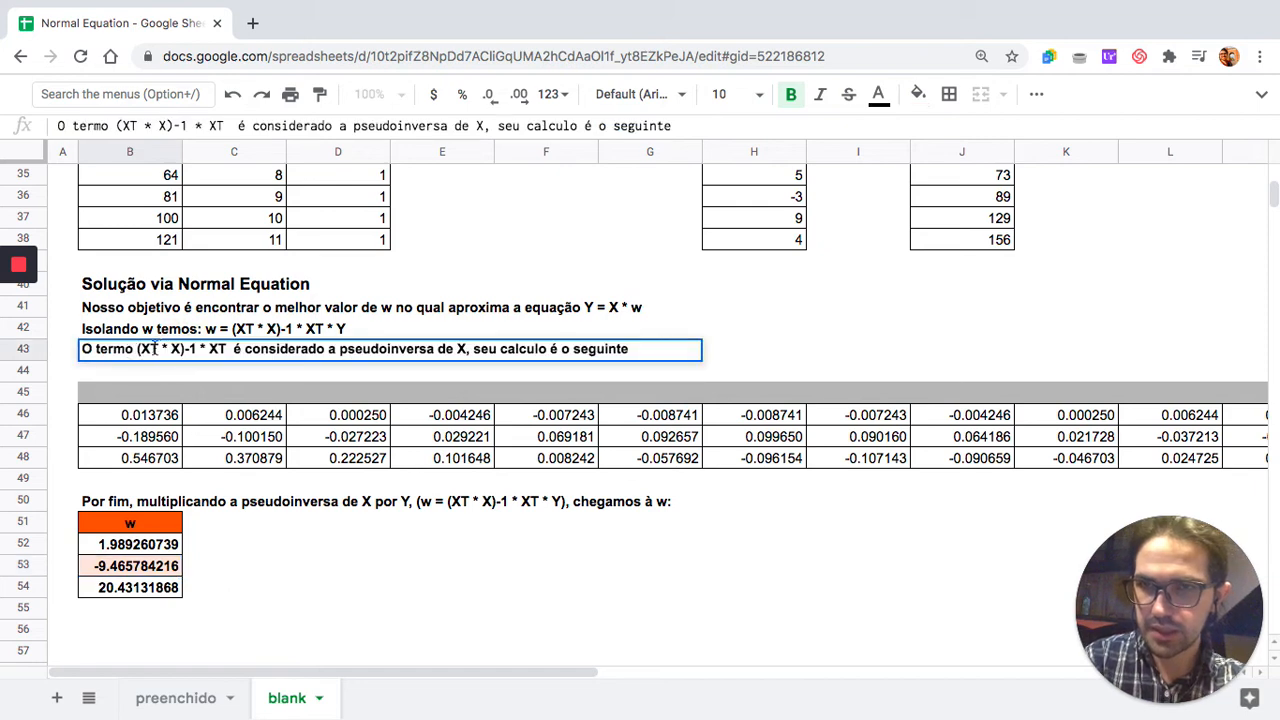
{"action": "left_click", "coordinate": [141, 350]}
{"action": "left_click", "coordinate": [138, 350]}
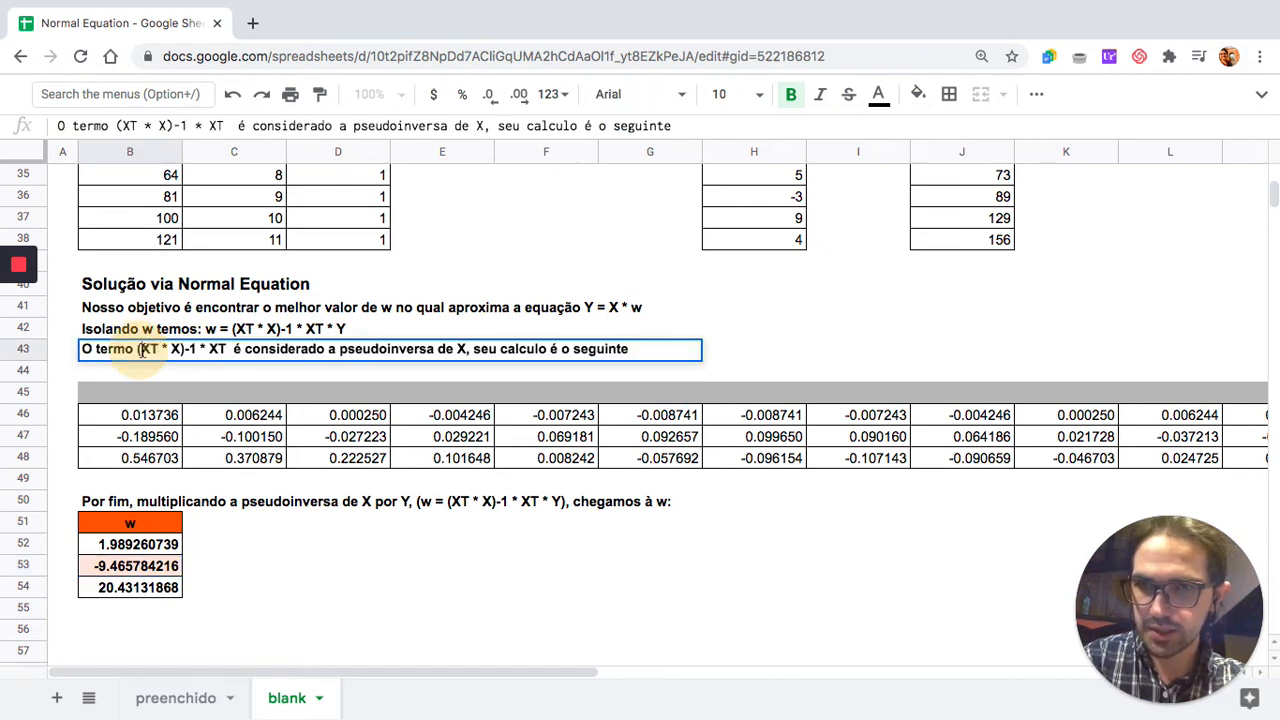
{"action": "left_click", "coordinate": [232, 349], "text": "shift"}
{"action": "left_click", "coordinate": [232, 349]}
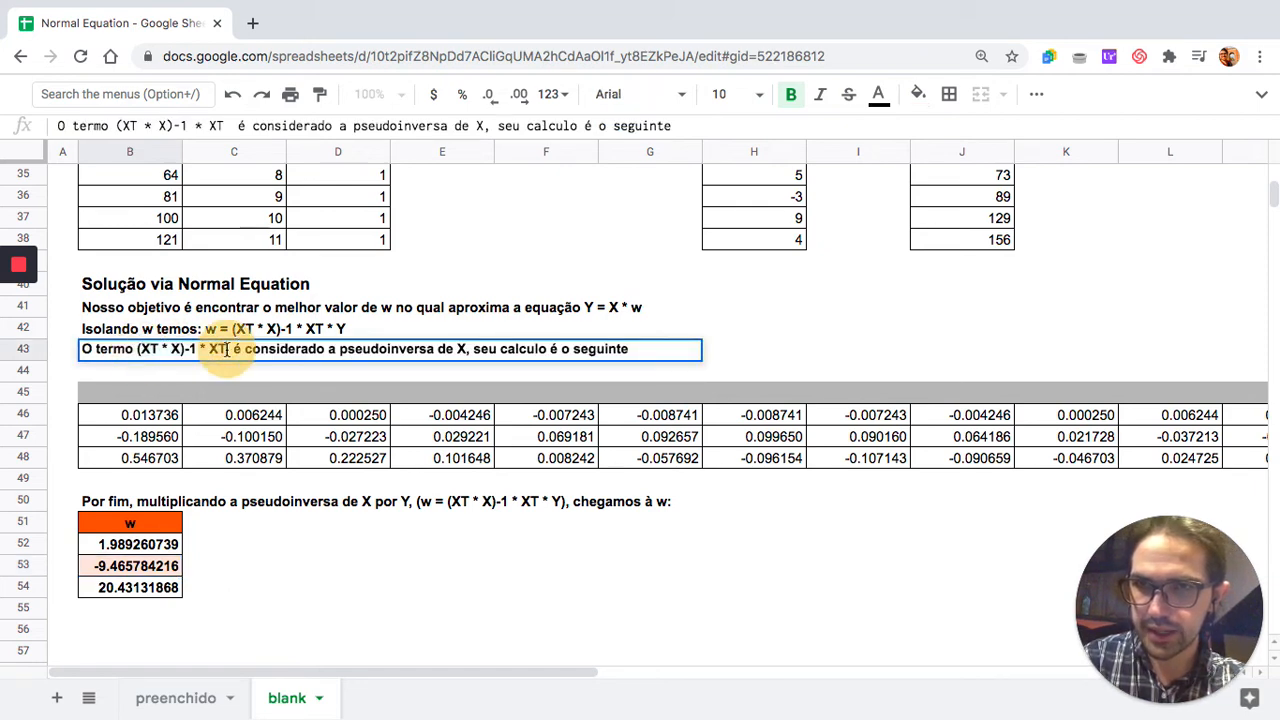
{"action": "left_click", "coordinate": [138, 349], "text": "shift"}
{"action": "key", "text": "ctrl+c"}
{"action": "key", "text": "Return"}
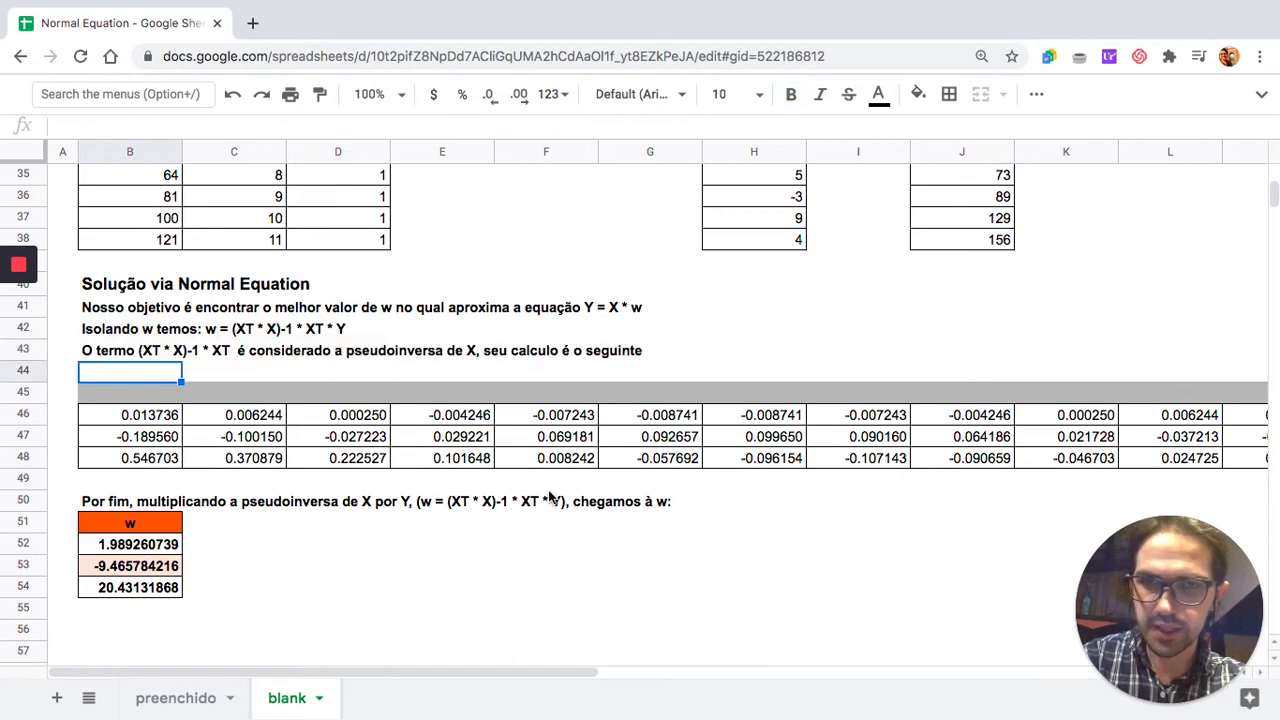
{"action": "left_click", "coordinate": [622, 387]}
{"action": "key", "text": "ctrl+v"}
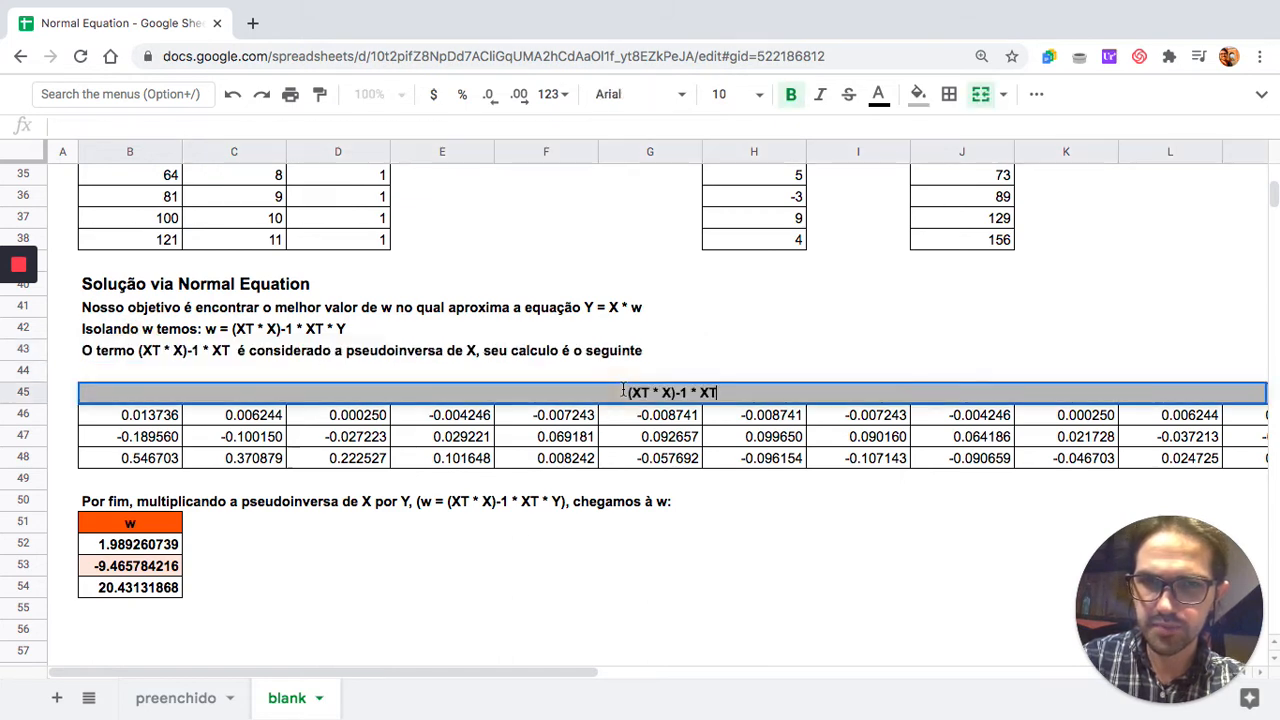
{"action": "key", "text": "Down"}
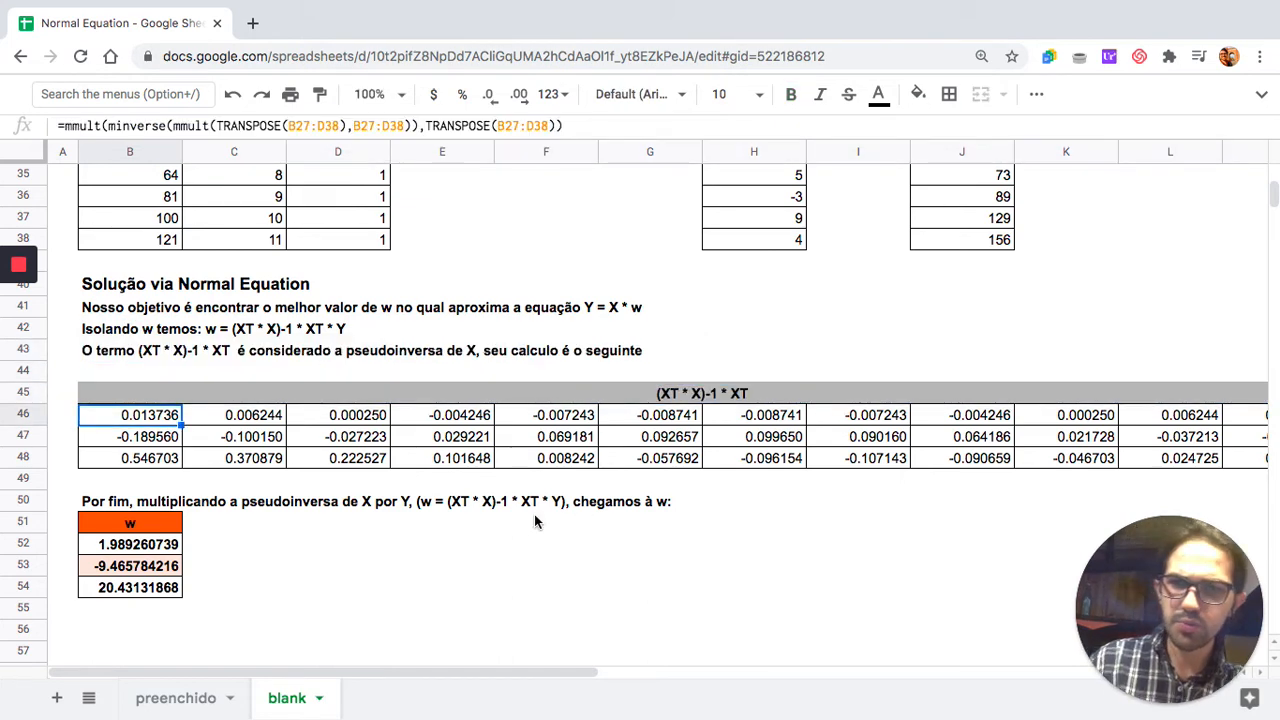
- Inspect the B52 formula for w, and review the original coefficients, data table and Y vs. X chart
{"action": "left_click", "coordinate": [165, 550]}
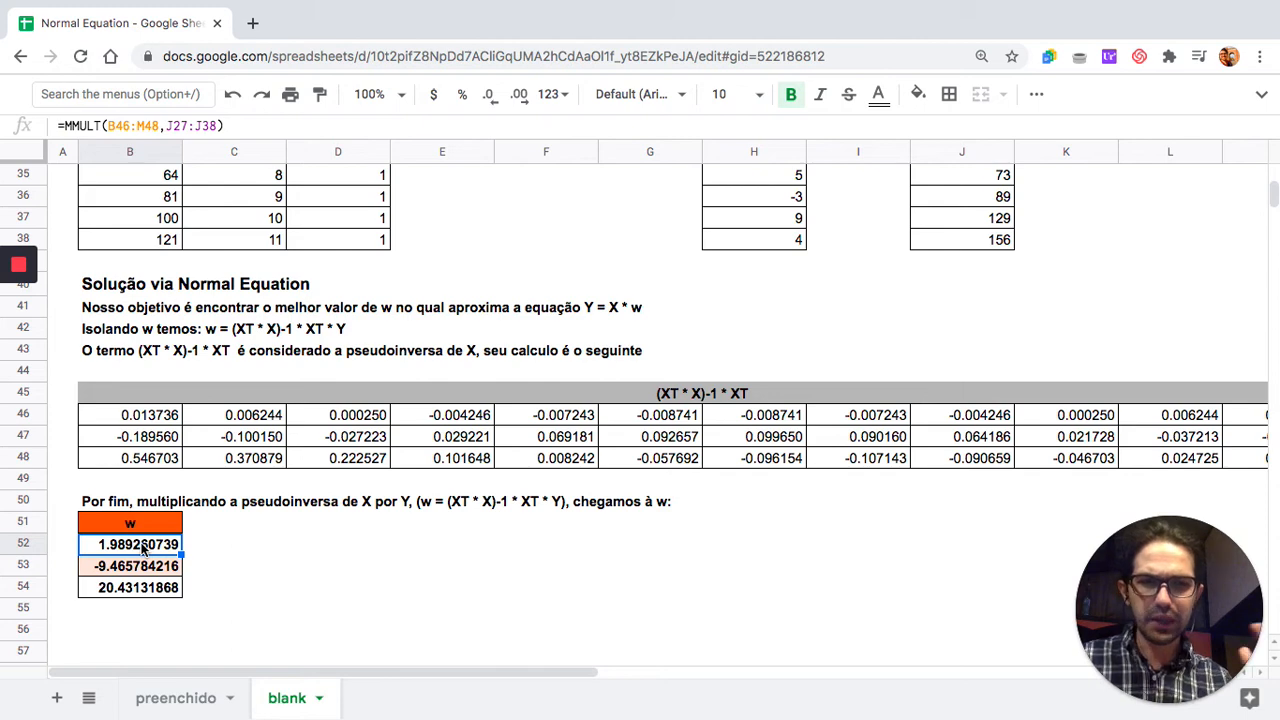
{"action": "scroll", "coordinate": [142, 548], "scroll_direction": "up", "scroll_amount": 15}
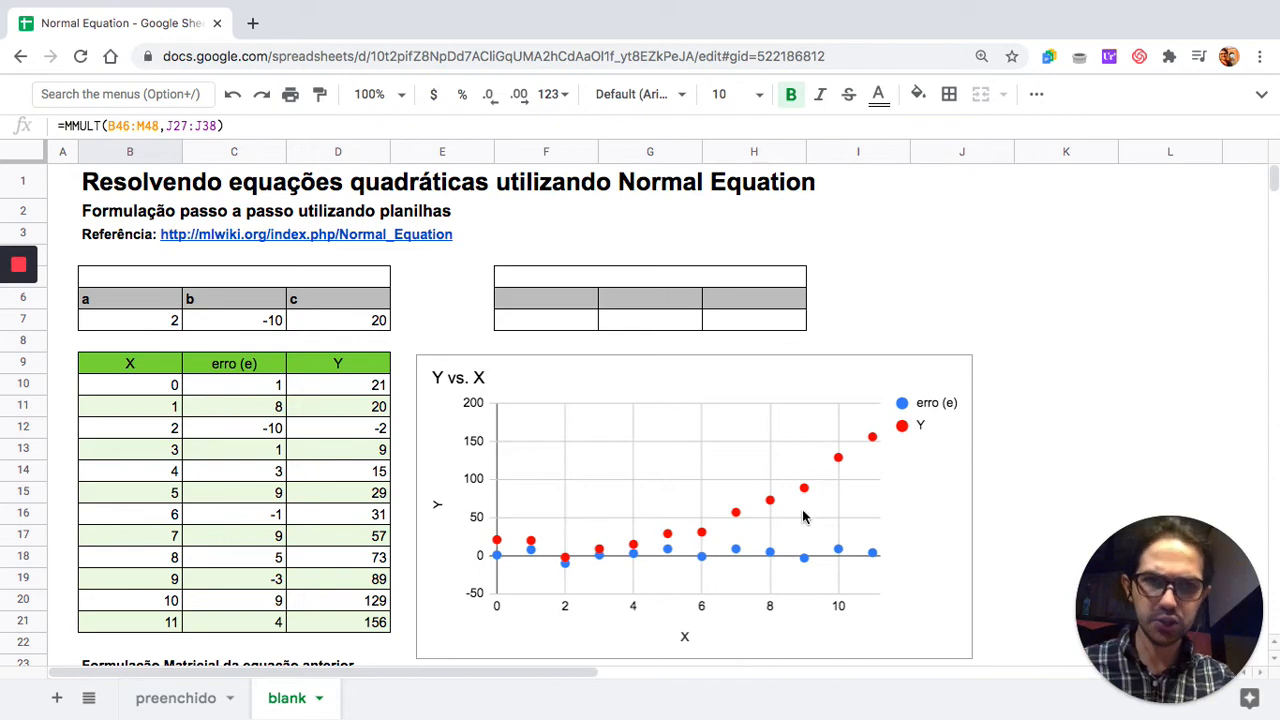
{"action": "scroll", "coordinate": [762, 489], "scroll_direction": "down", "scroll_amount": 3}
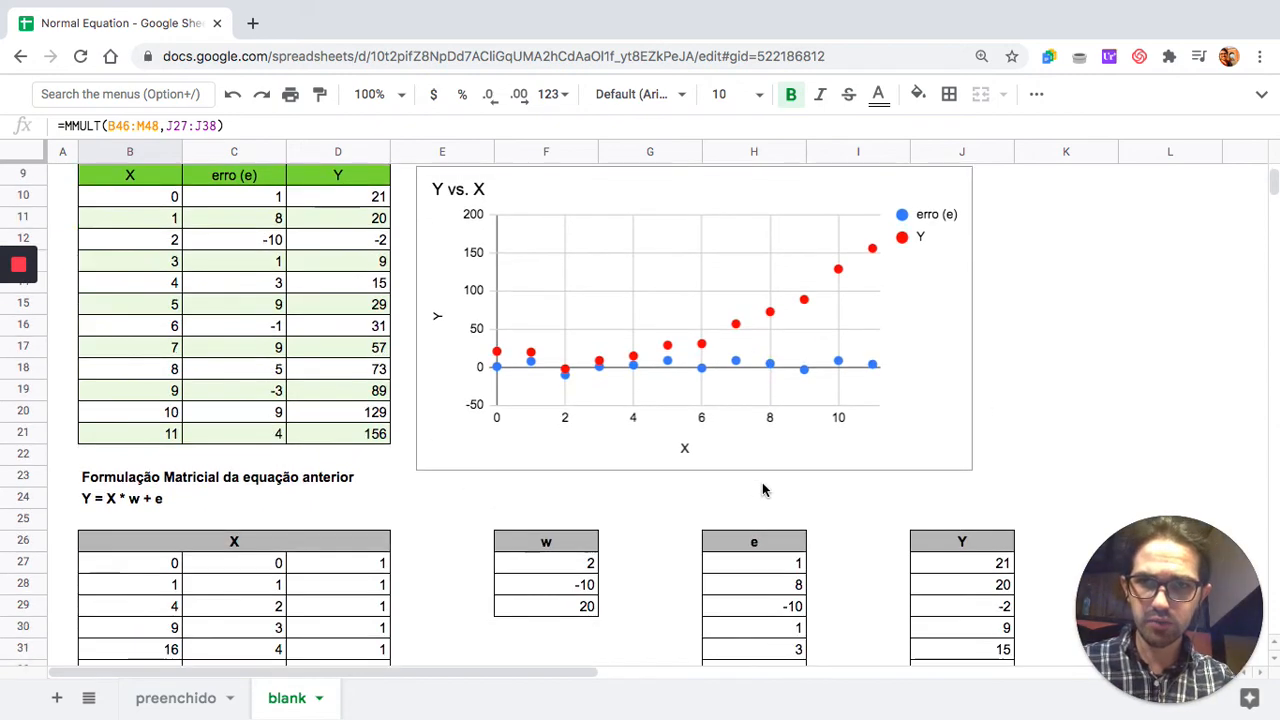
- Title the original coefficients table "Parametros Originais" in the merged cell in row 5 above a, b and c
{"action": "scroll", "coordinate": [762, 489], "scroll_direction": "down", "scroll_amount": 10}
{"action": "scroll", "coordinate": [762, 482], "scroll_direction": "up", "scroll_amount": 12}
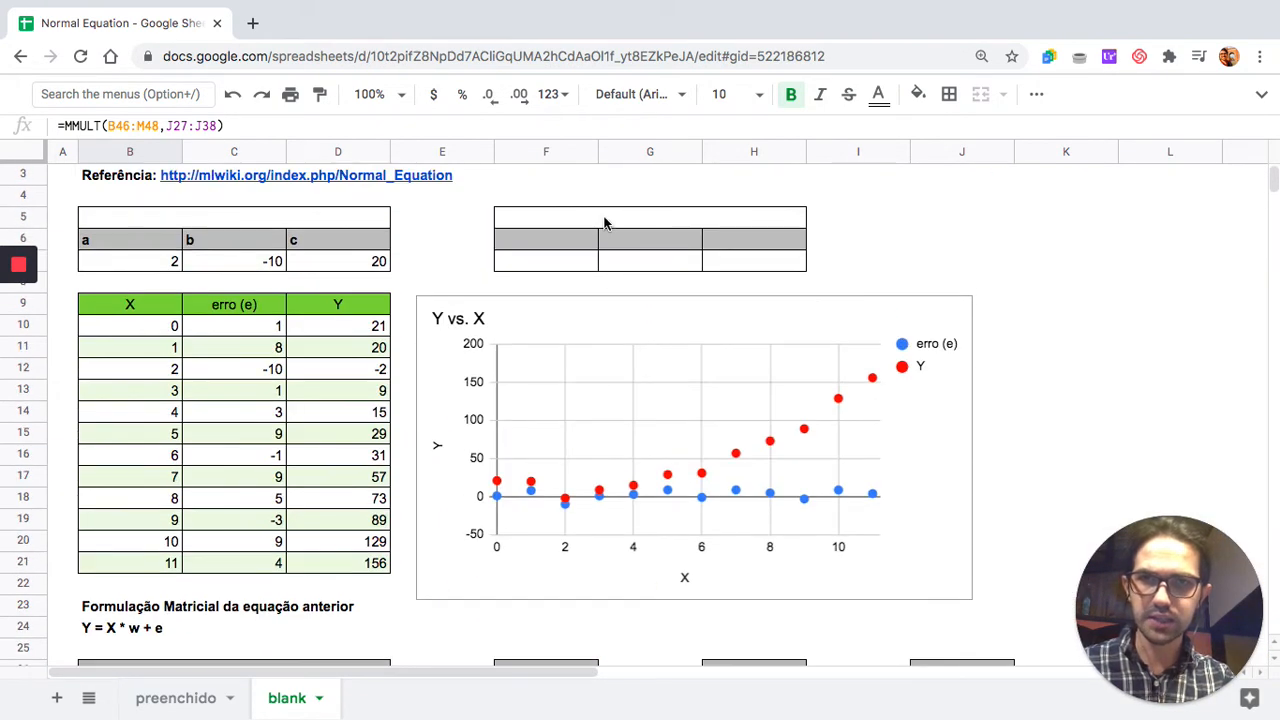
{"action": "left_click", "coordinate": [604, 222]}
{"action": "left_click", "coordinate": [335, 226]}
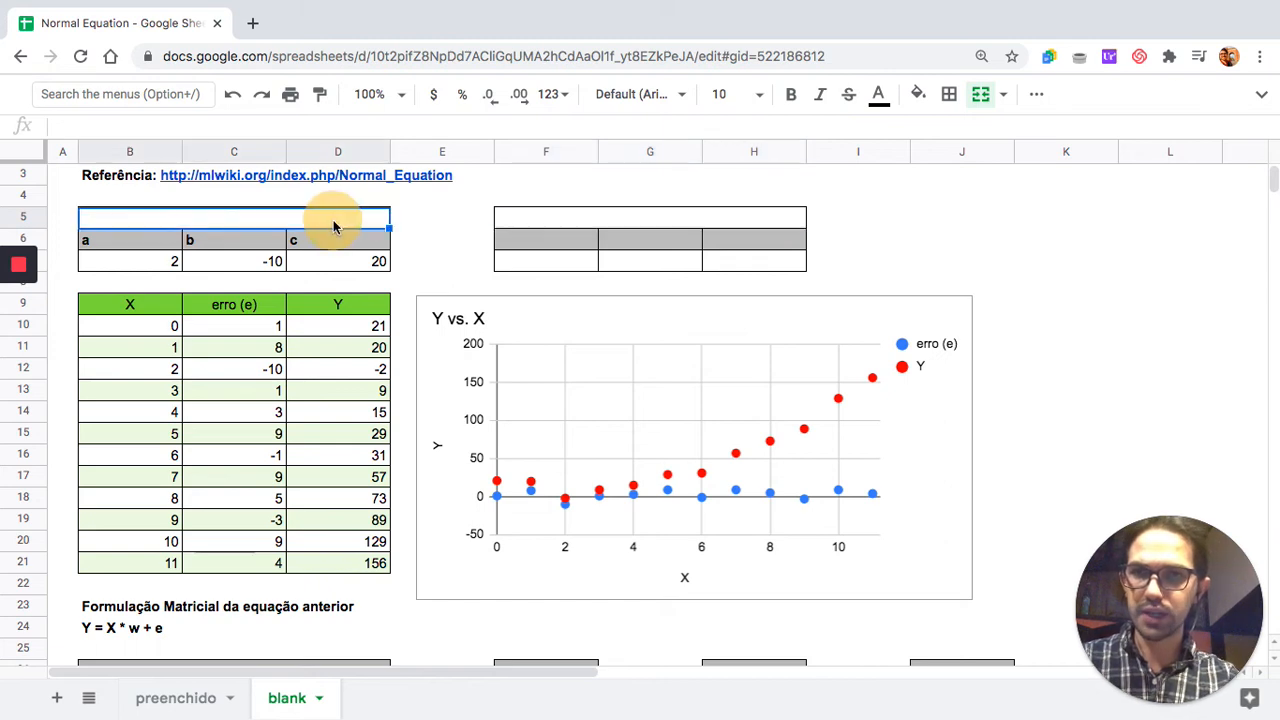
{"action": "type", "text": "Parametros"}
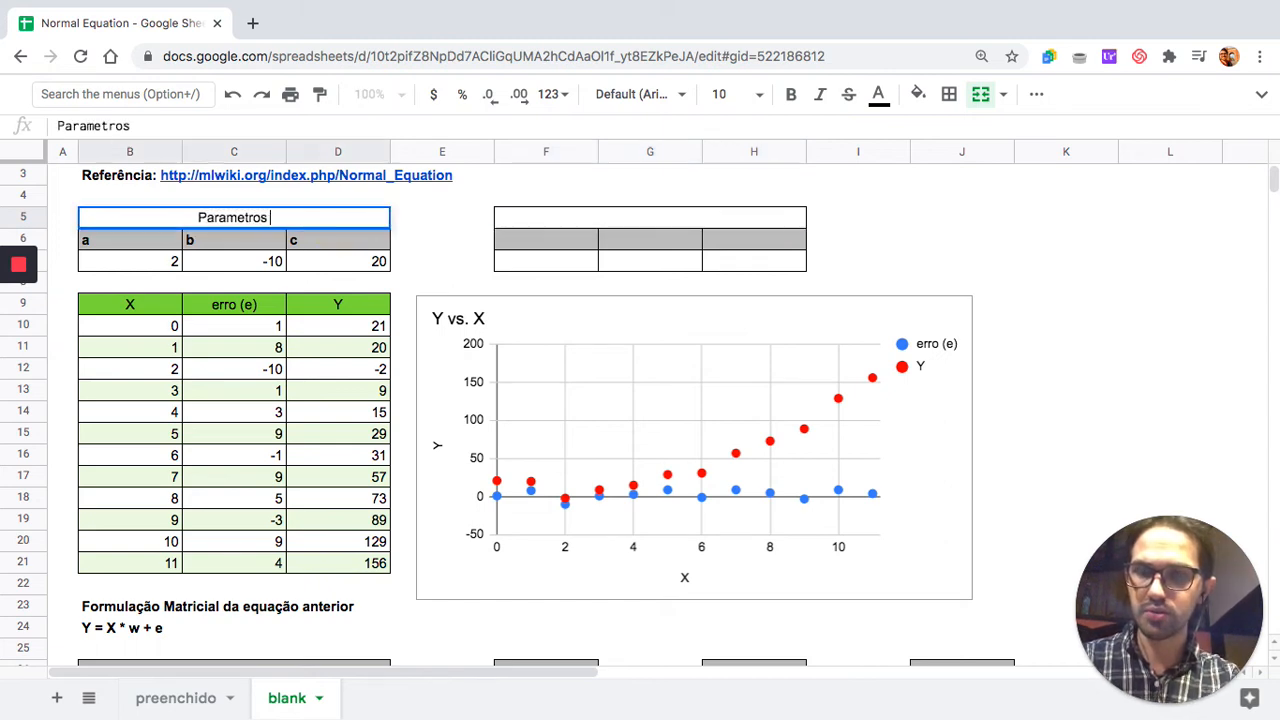
{"action": "type", "text": " Originai"}
{"action": "key", "text": "BackSpace"}
{"action": "key", "text": "BackSpace"}
{"action": "type", "text": "nais"}
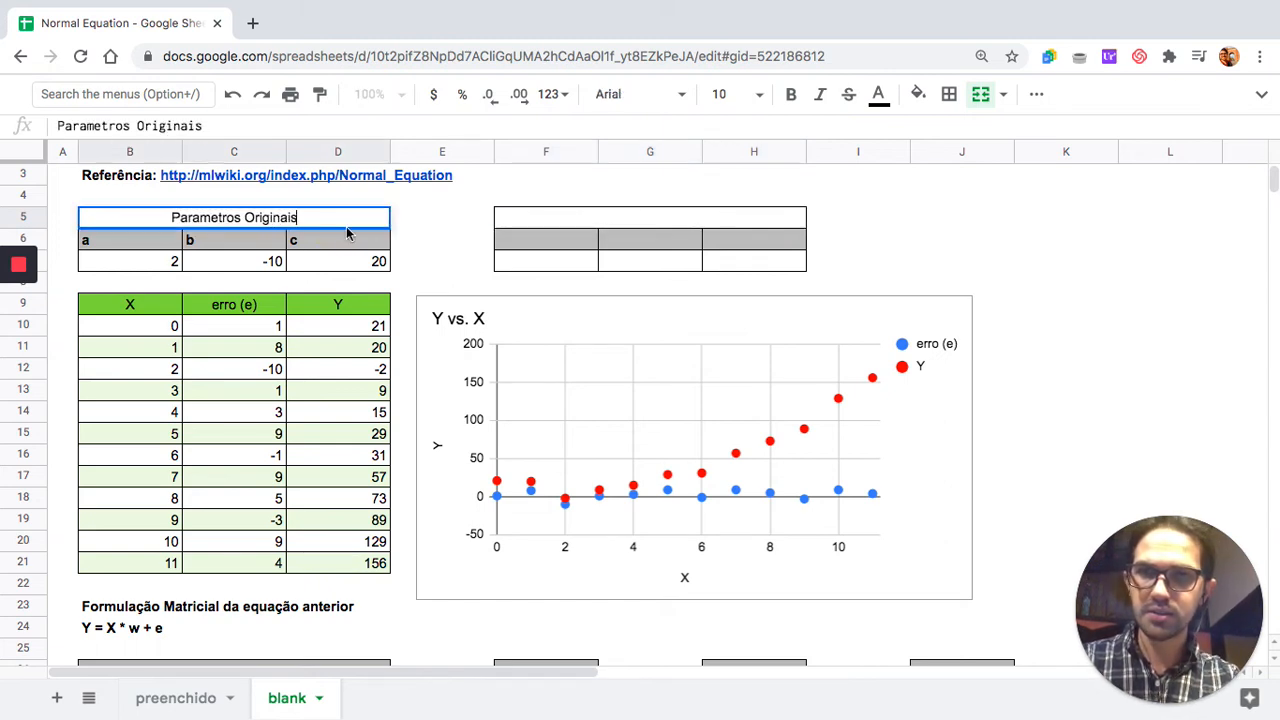
- Title the empty table beside it "Solucão Normal Equation" in the merged cell F5:H5
{"action": "left_click", "coordinate": [709, 217]}
{"action": "type", "text": "P"}
{"action": "key", "text": "BackSpace"}
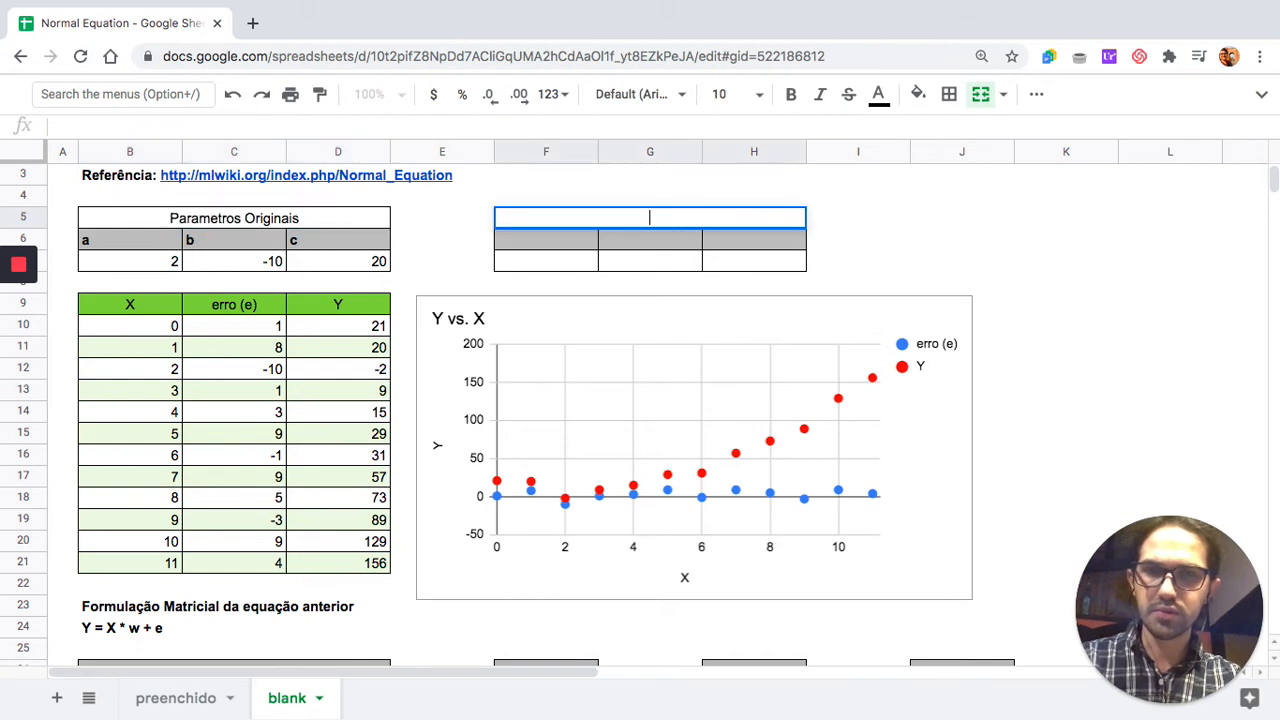
{"action": "type", "text": "SOl"}
{"action": "key", "text": "BackSpace"}
{"action": "type", "text": "lução N"}
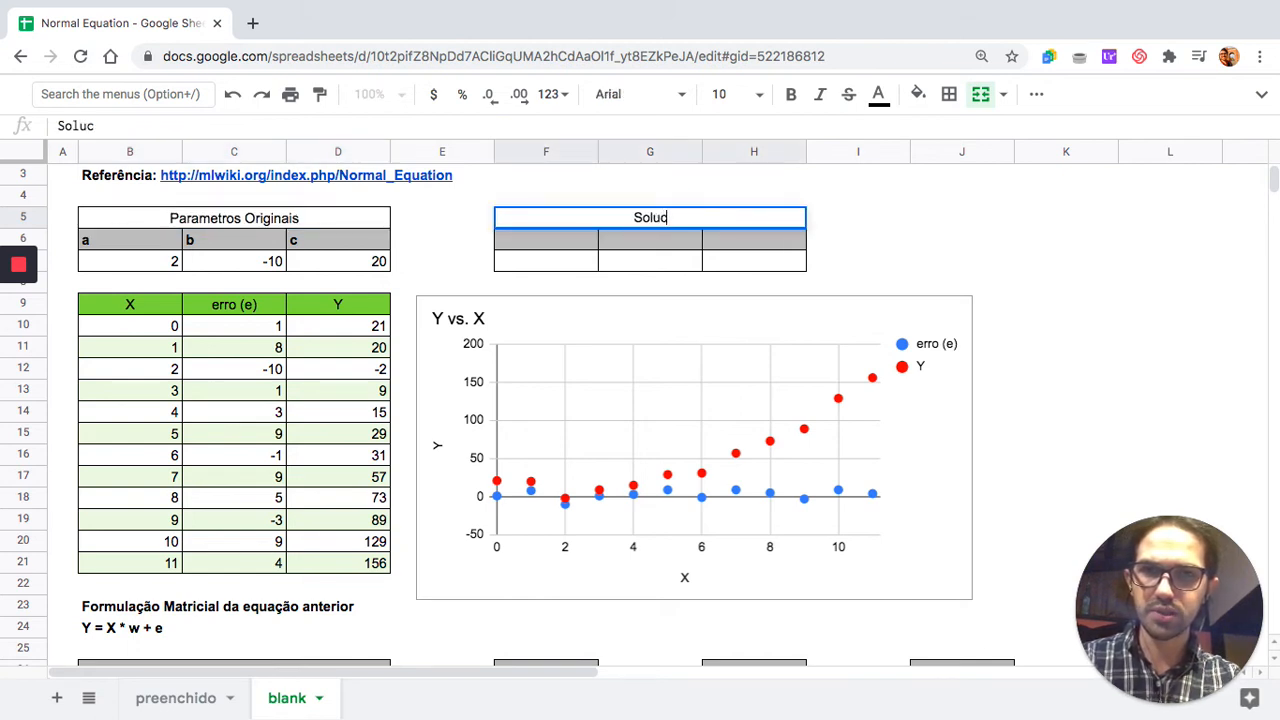
{"action": "type", "text": "ormal Equation"}
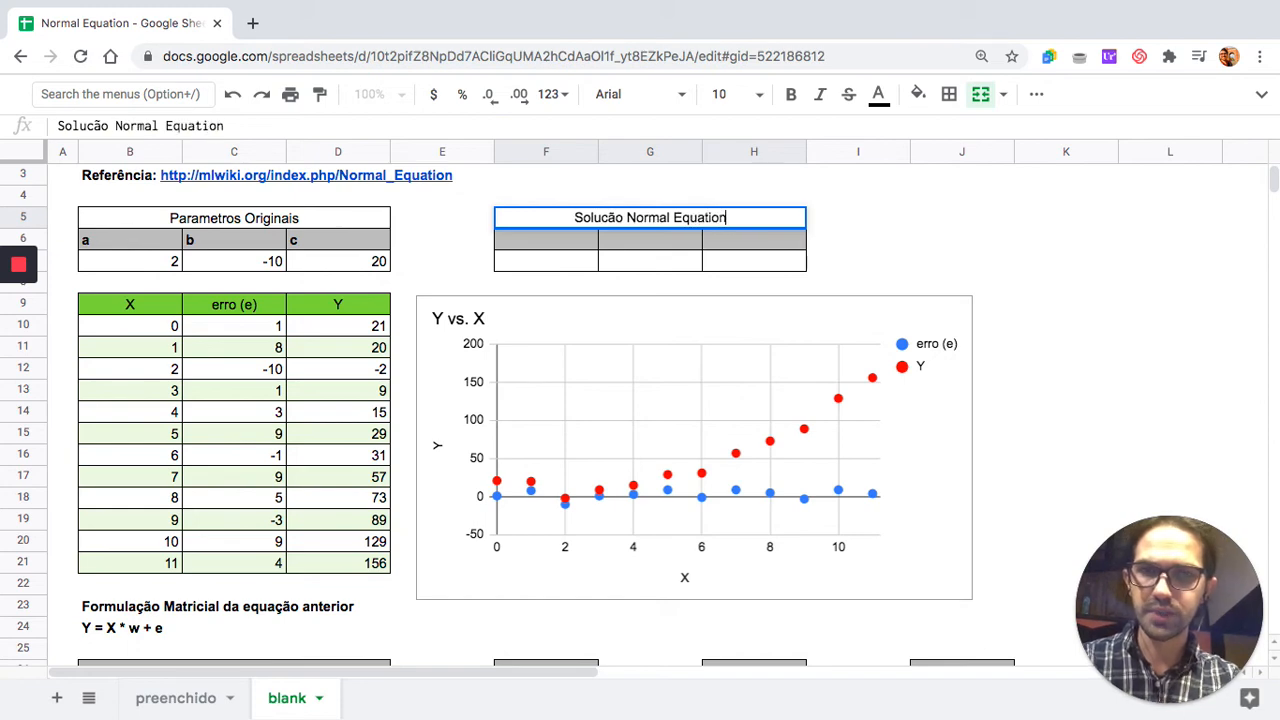
{"action": "key", "text": "Return"}
- Label the solution table's header cells F6, G6 and H6 as a, b and c
{"action": "type", "text": "a"}
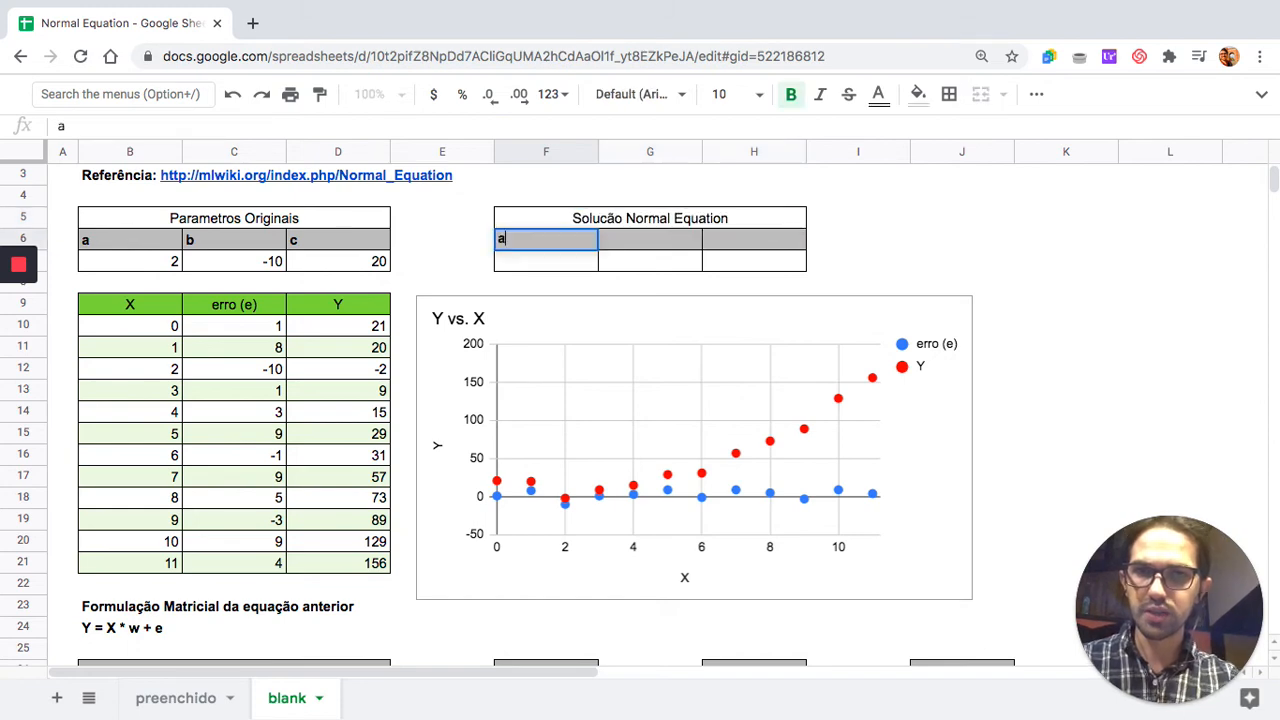
{"action": "key", "text": "Tab"}
{"action": "type", "text": "b"}
{"action": "key", "text": "Tab"}
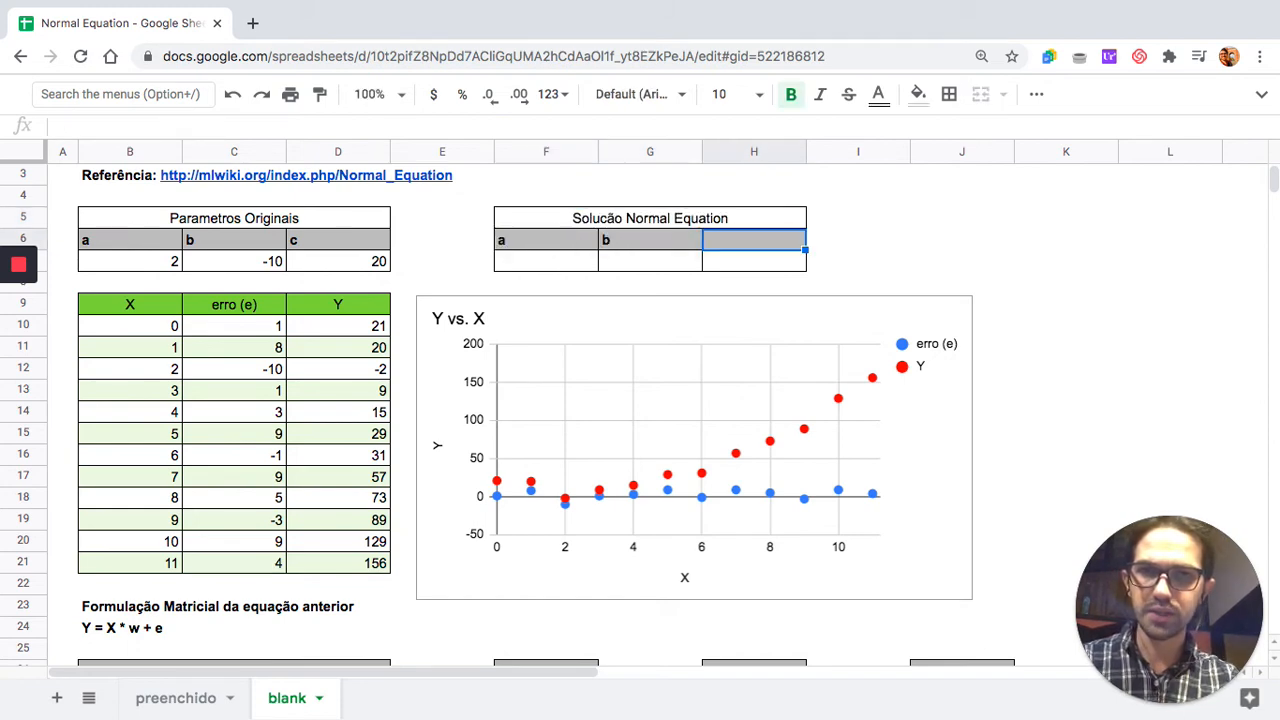
{"action": "type", "text": "c"}
{"action": "key", "text": "Return"}
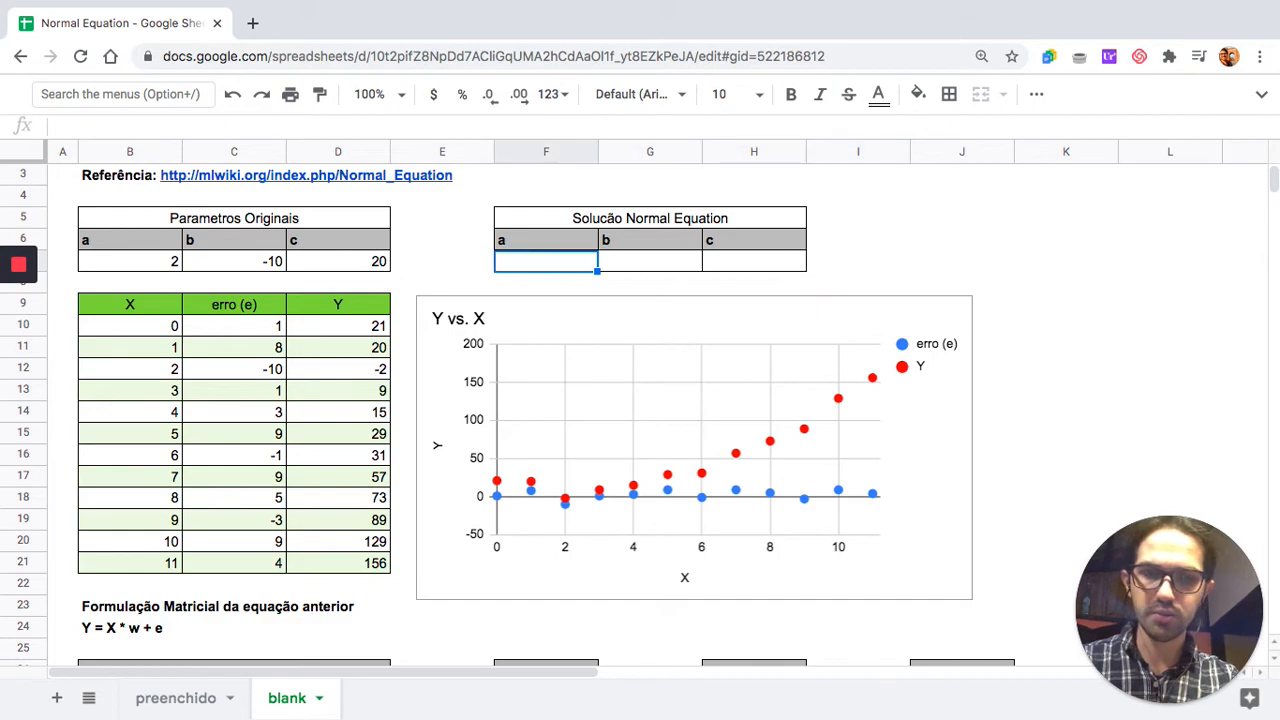
- Link the solution's a value in F7 to the first computed w coefficient with =B52
{"action": "type", "text": "="}
{"action": "scroll", "coordinate": [549, 357], "scroll_direction": "down", "scroll_amount": 10}
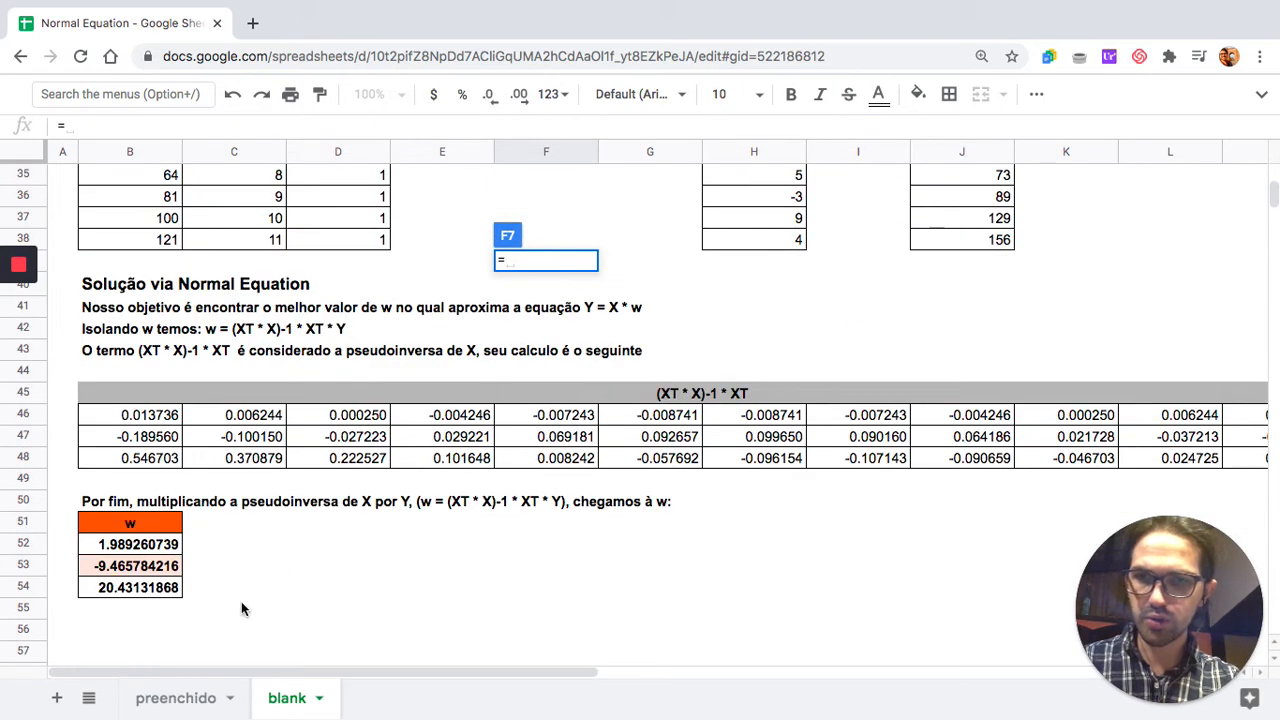
{"action": "left_click", "coordinate": [155, 550]}
{"action": "key", "text": "Return"}
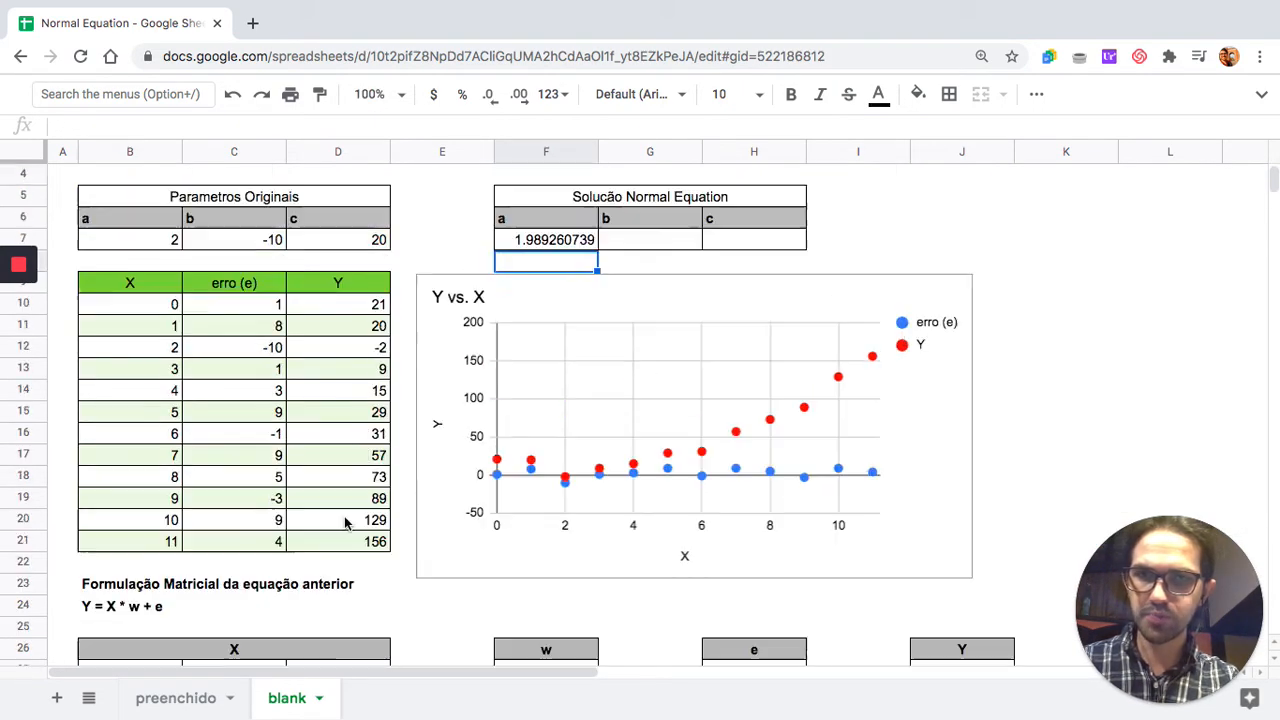
- Link the solution's b value in G7 to the second computed w coefficient with =B53
{"action": "scroll", "coordinate": [345, 523], "scroll_direction": "up", "scroll_amount": 2}
{"action": "key", "text": "Up"}
{"action": "key", "text": "Right"}
{"action": "type", "text": "="}
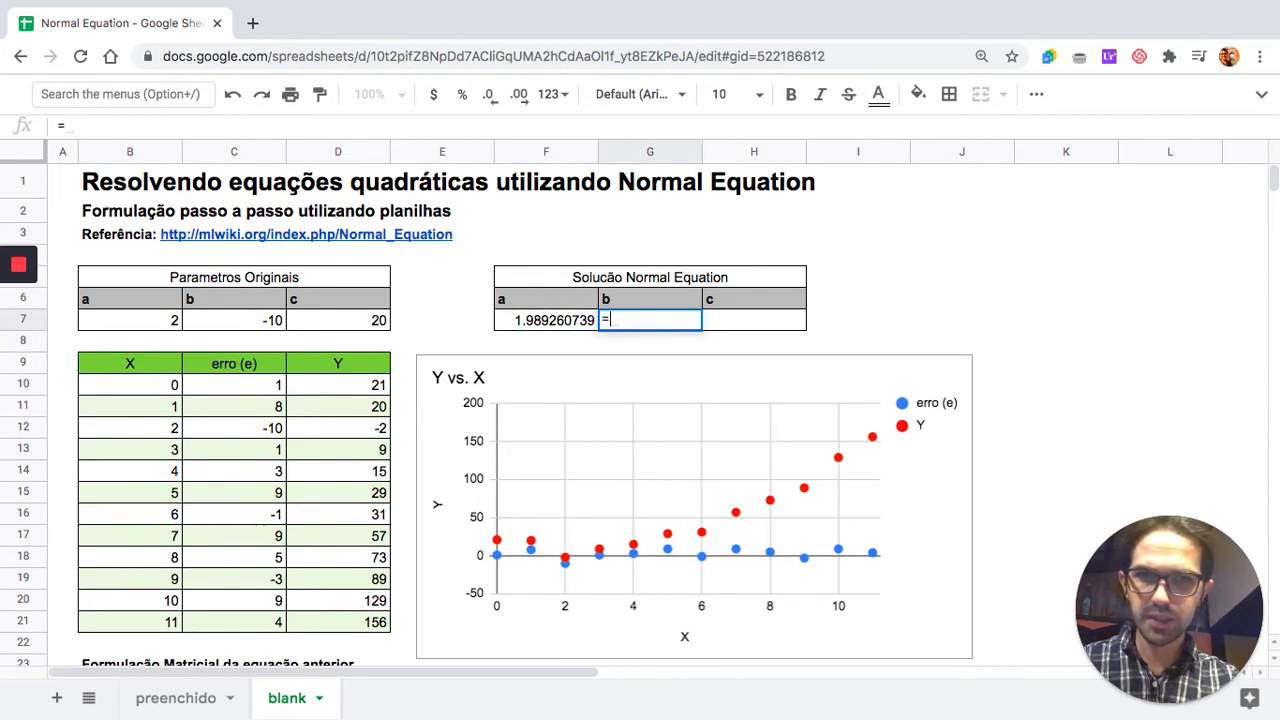
{"action": "scroll", "coordinate": [184, 588], "scroll_direction": "down", "scroll_amount": 10}
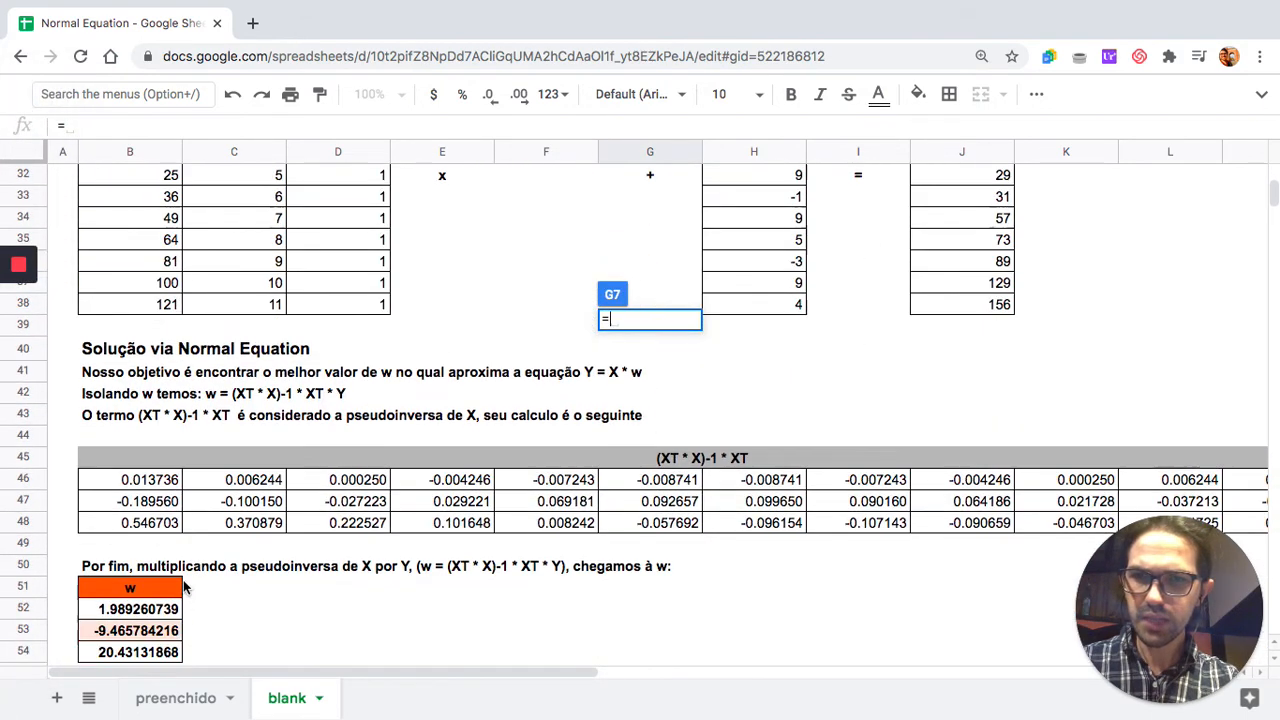
{"action": "scroll", "coordinate": [200, 578], "scroll_direction": "down", "scroll_amount": 2}
{"action": "left_click", "coordinate": [134, 553]}
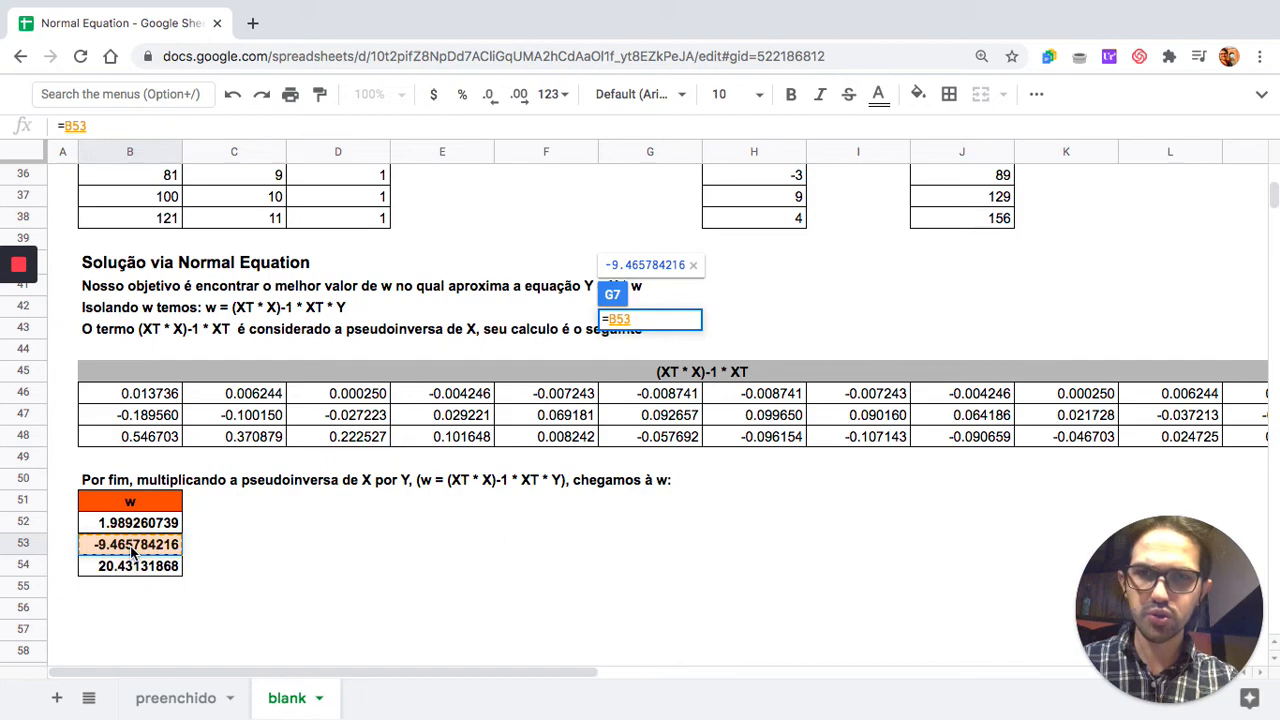
{"action": "key", "text": "Tab"}
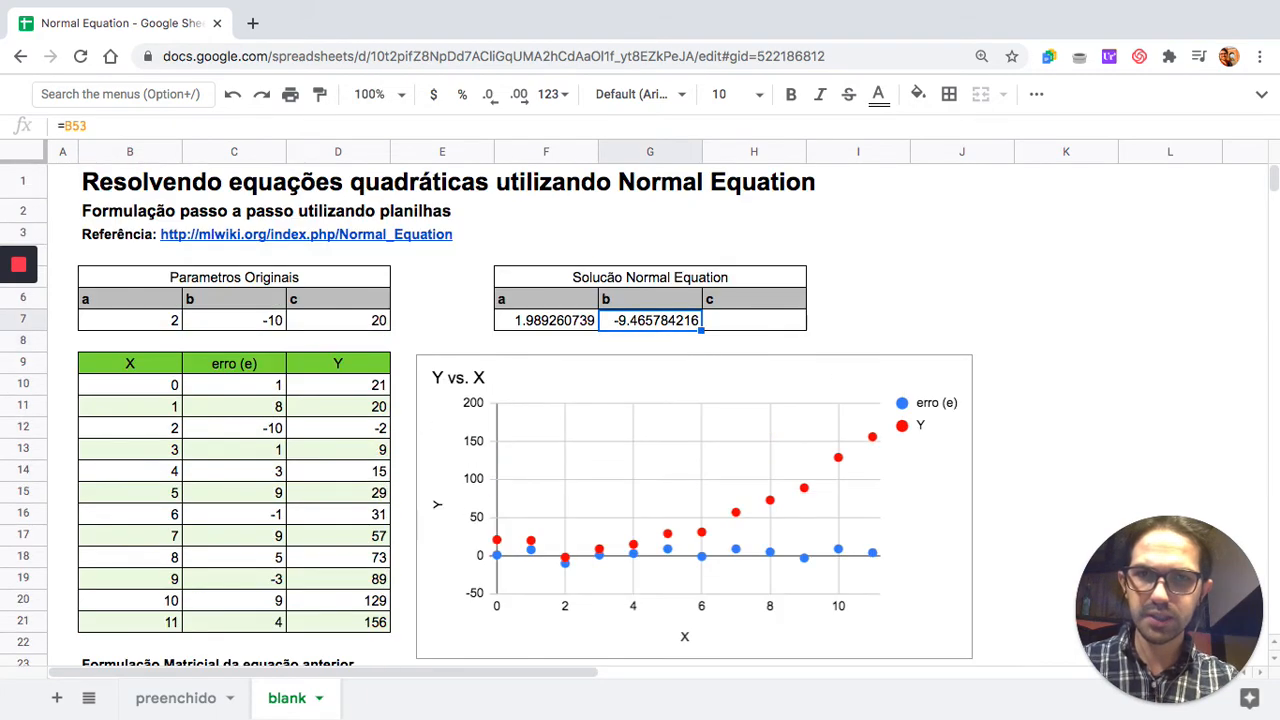
- Link the solution's c value in H7 to the third computed w coefficient, B54
{"action": "type", "text": "="}
{"action": "scroll", "coordinate": [405, 518], "scroll_direction": "down", "scroll_amount": 10}
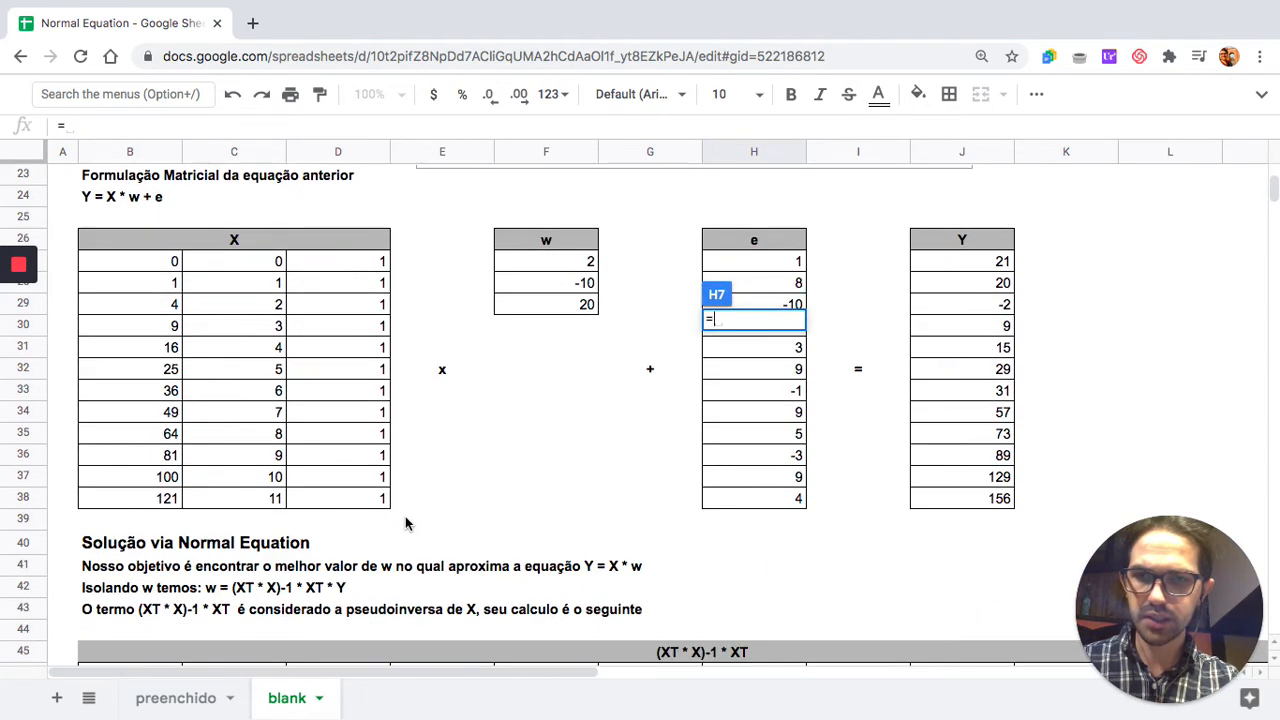
{"action": "scroll", "coordinate": [405, 516], "scroll_direction": "down", "scroll_amount": 2}
{"action": "left_click", "coordinate": [166, 549]}
{"action": "key", "text": "Return"}
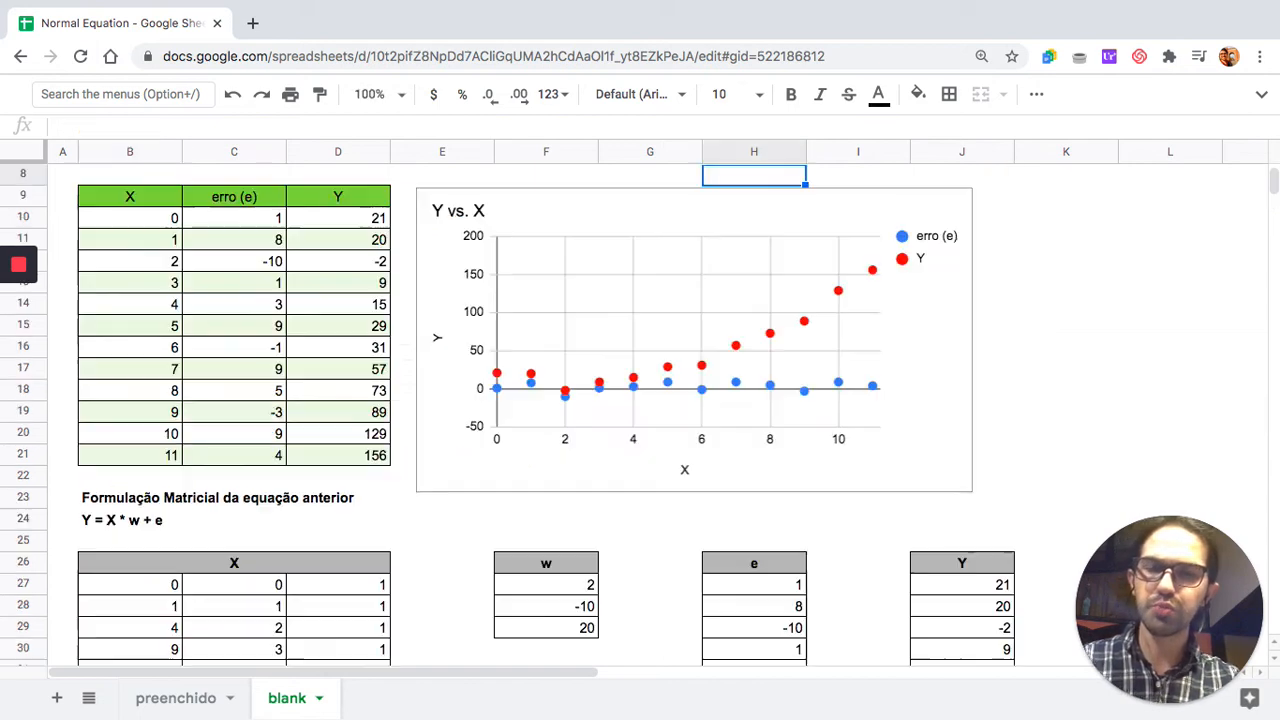
- Review the Minimization derivation on the ML Wiki page and compare the solved coefficients in F7:H7 with the original parameters in the spreadsheet
{"action": "scroll", "coordinate": [386, 460], "scroll_direction": "up", "scroll_amount": 3}
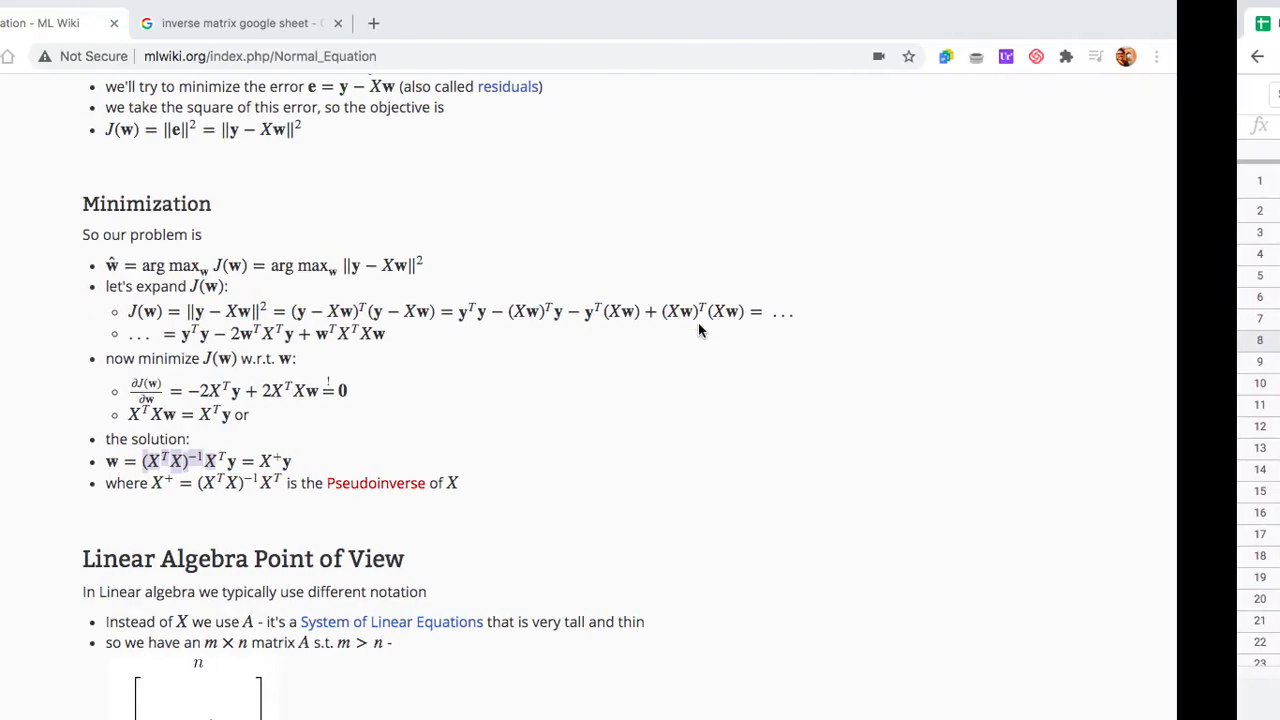
{"action": "scroll", "coordinate": [649, 423], "scroll_direction": "down", "scroll_amount": 1}
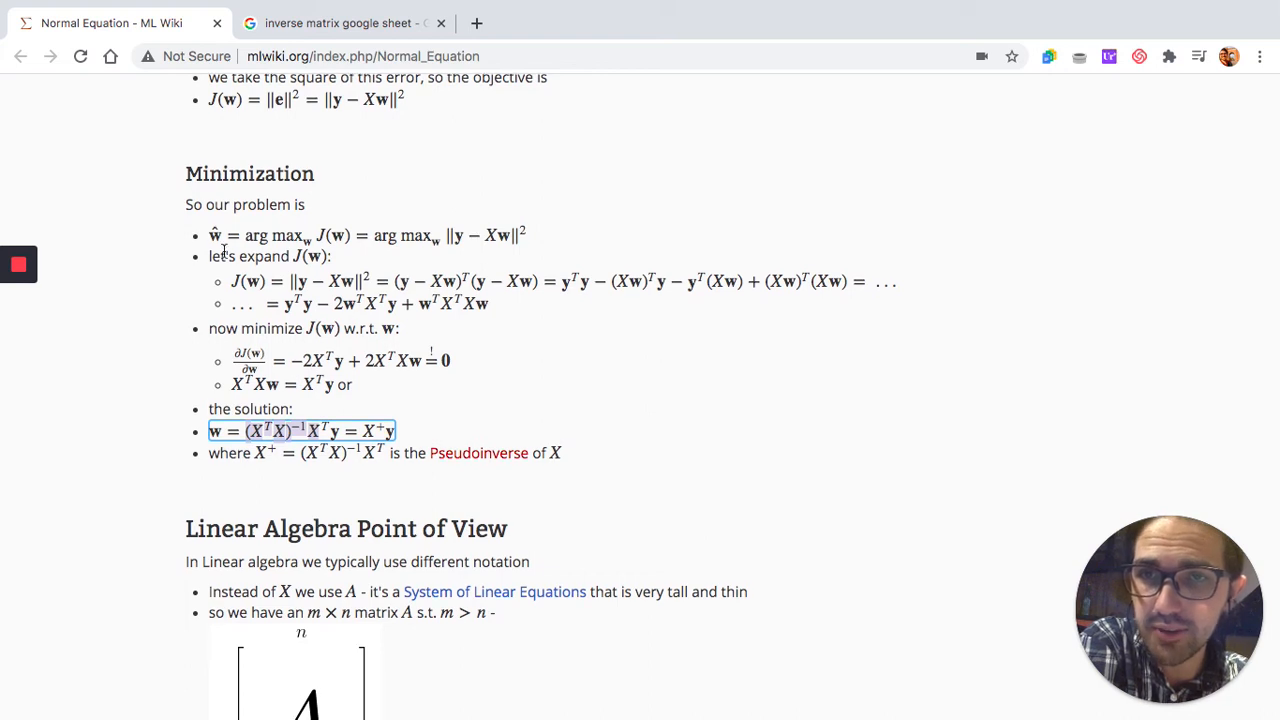
{"action": "left_click_drag", "start_coordinate": [222, 252], "coordinate": [465, 338]}
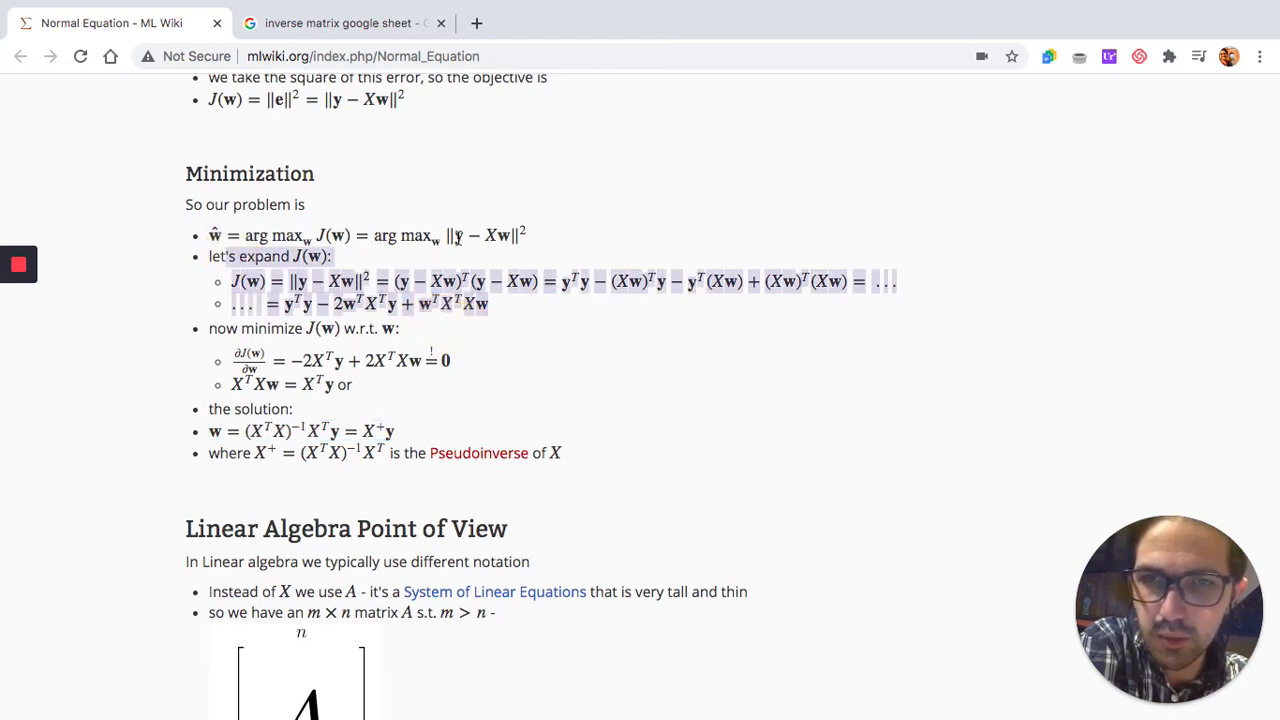
{"action": "left_click_drag", "start_coordinate": [451, 236], "coordinate": [500, 238]}
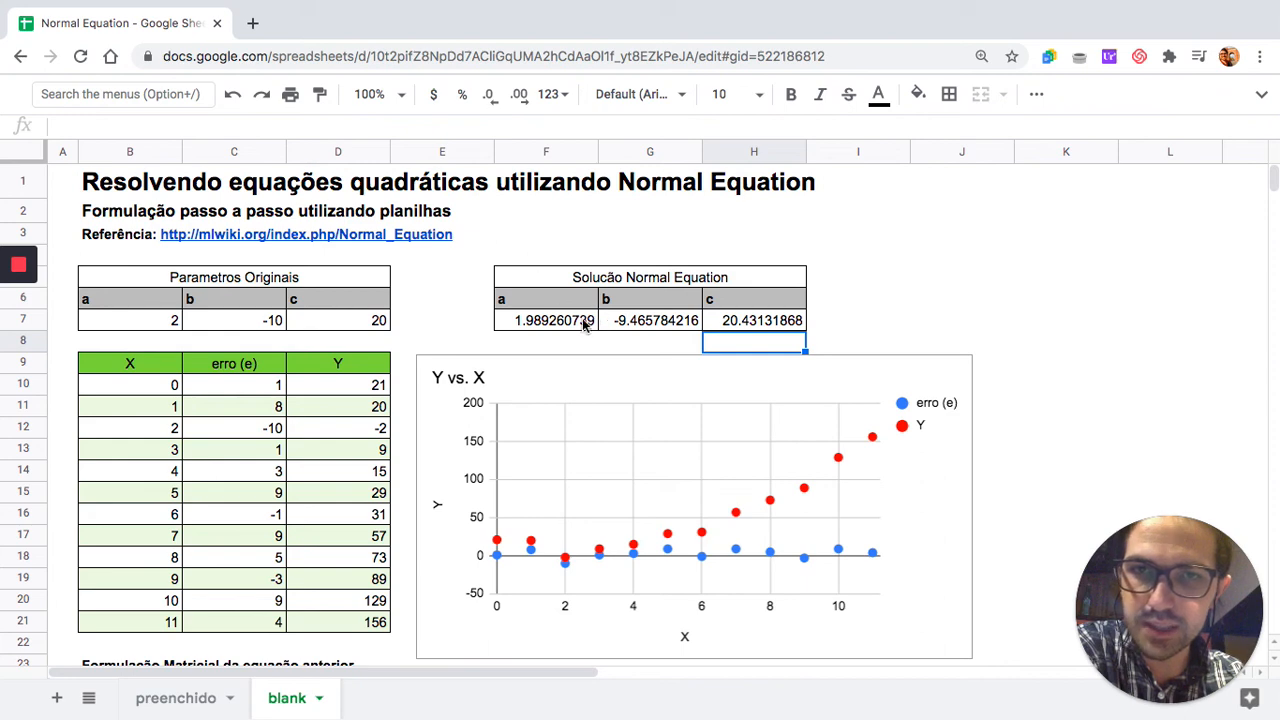
{"action": "left_click", "coordinate": [594, 320]}
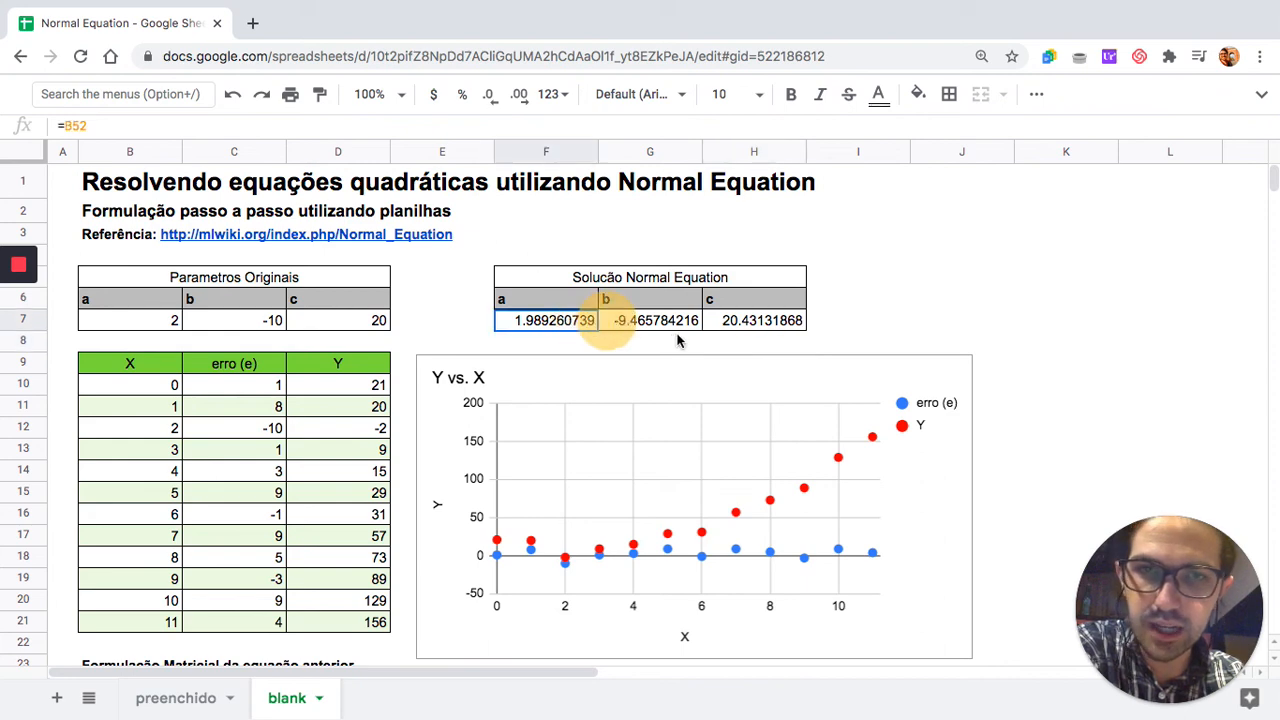
{"action": "left_click_drag", "start_coordinate": [677, 341], "coordinate": [735, 330]}
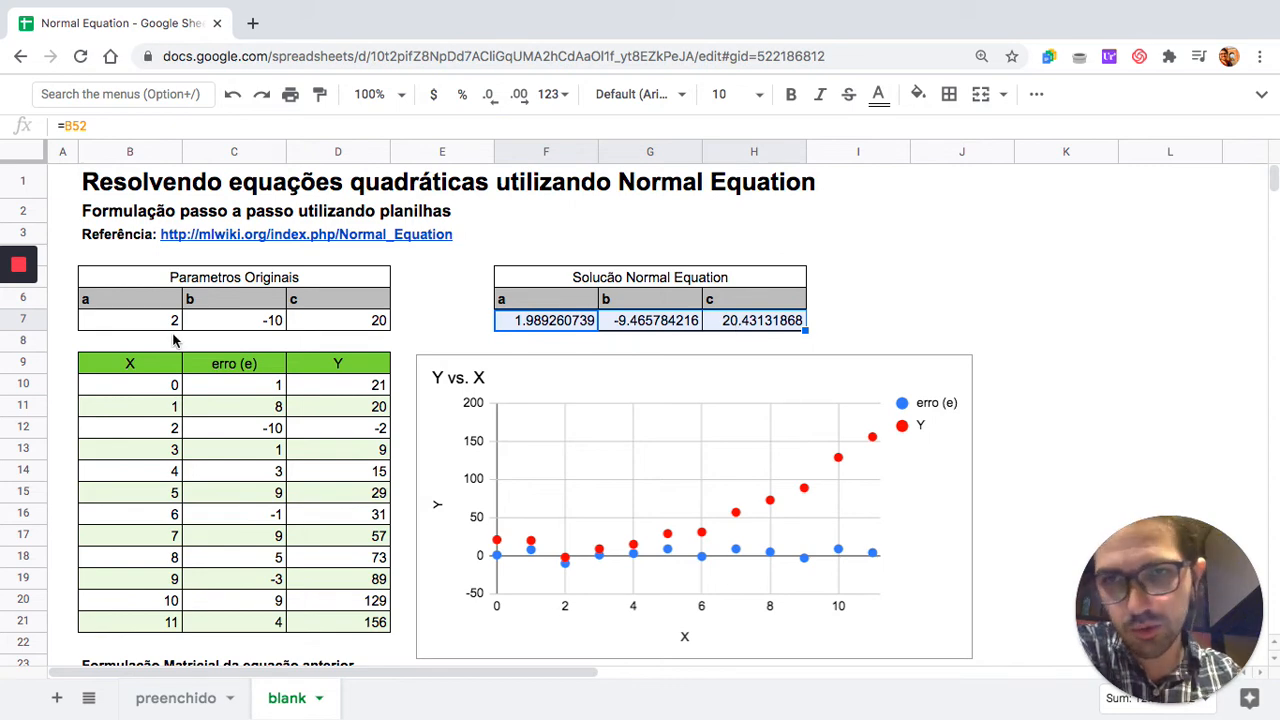
- Clear all the error values in the erro (e) column, C10:C21
{"action": "left_click", "coordinate": [242, 390]}
{"action": "left_click_drag", "start_coordinate": [222, 560], "coordinate": [229, 622]}
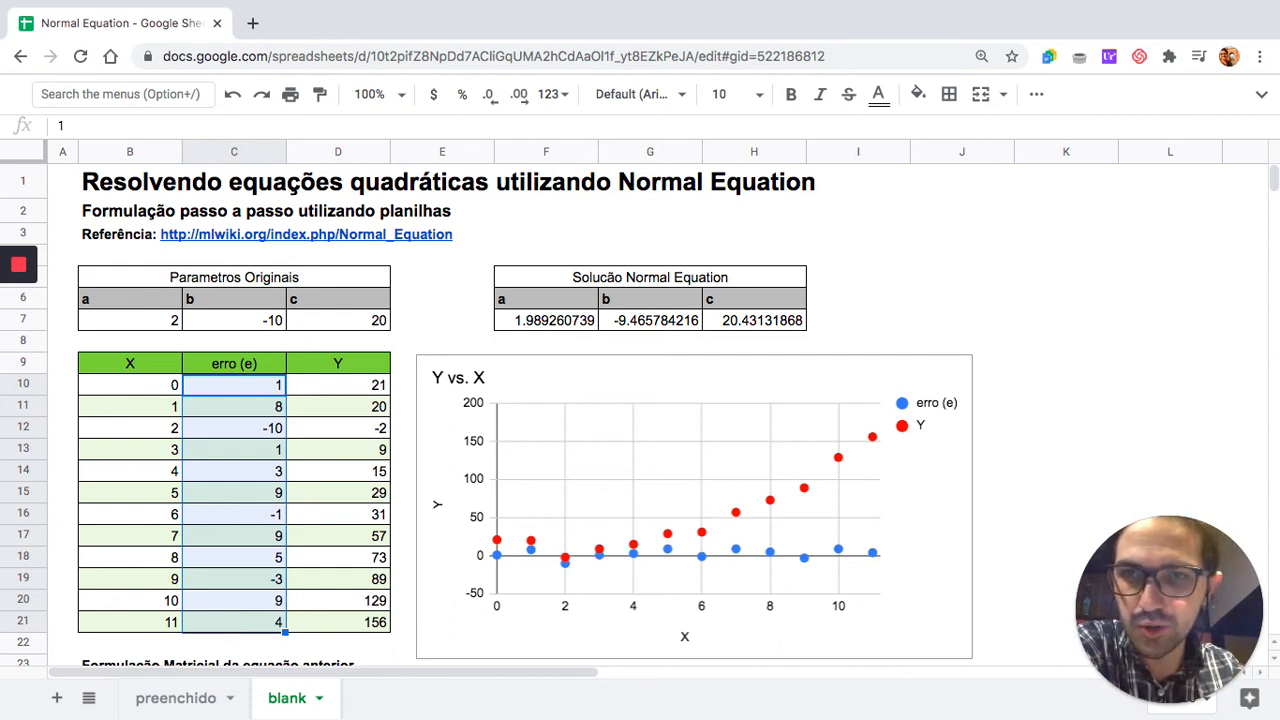
{"action": "key", "text": "Delete"}
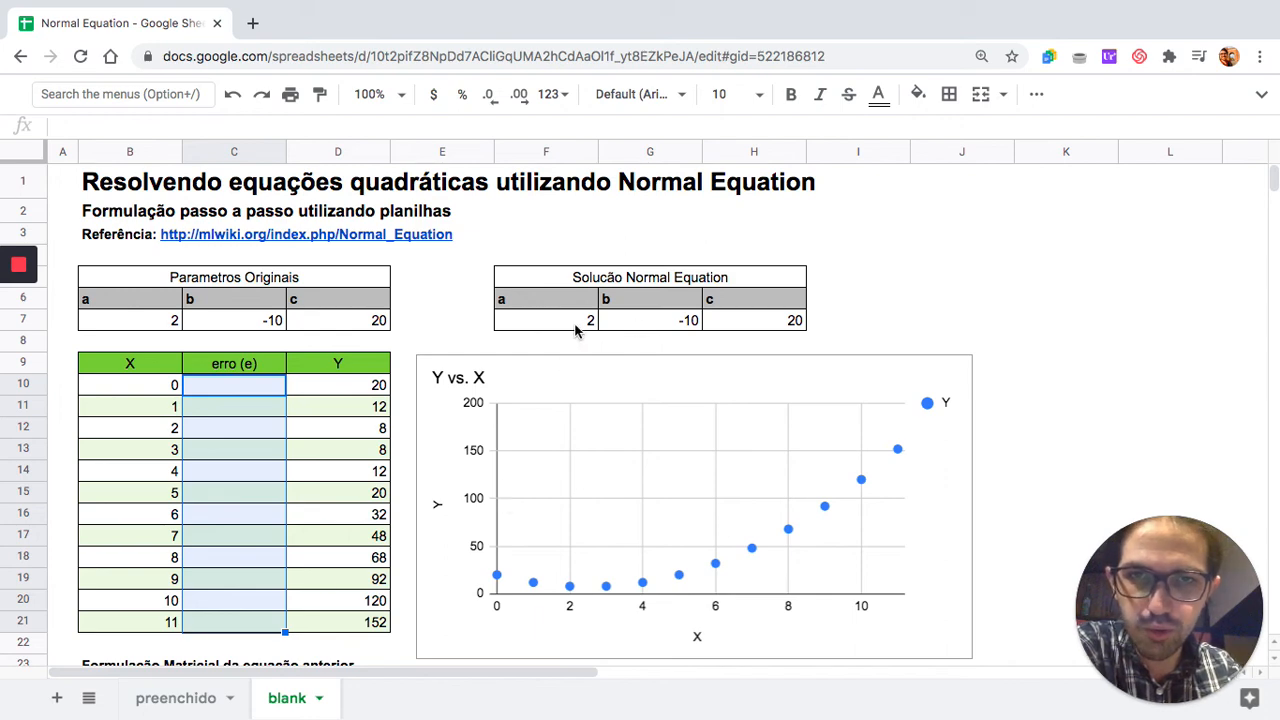